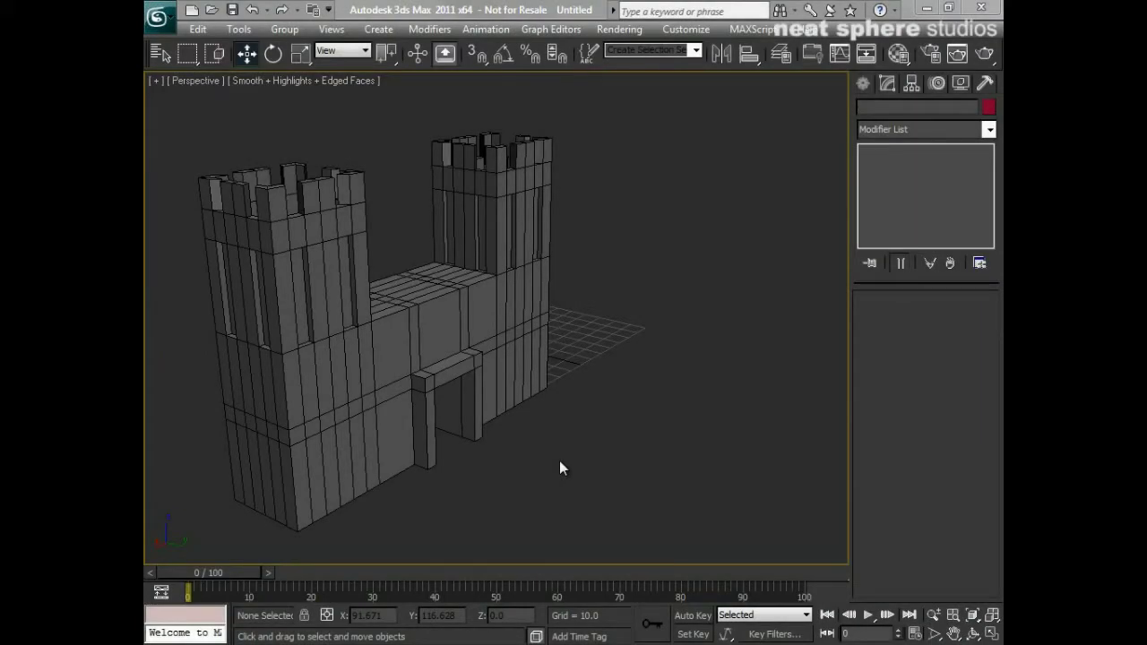
Select the castle object and look over its editable poly settings, ending with the Edit Geometry options expanded
click(530, 386)
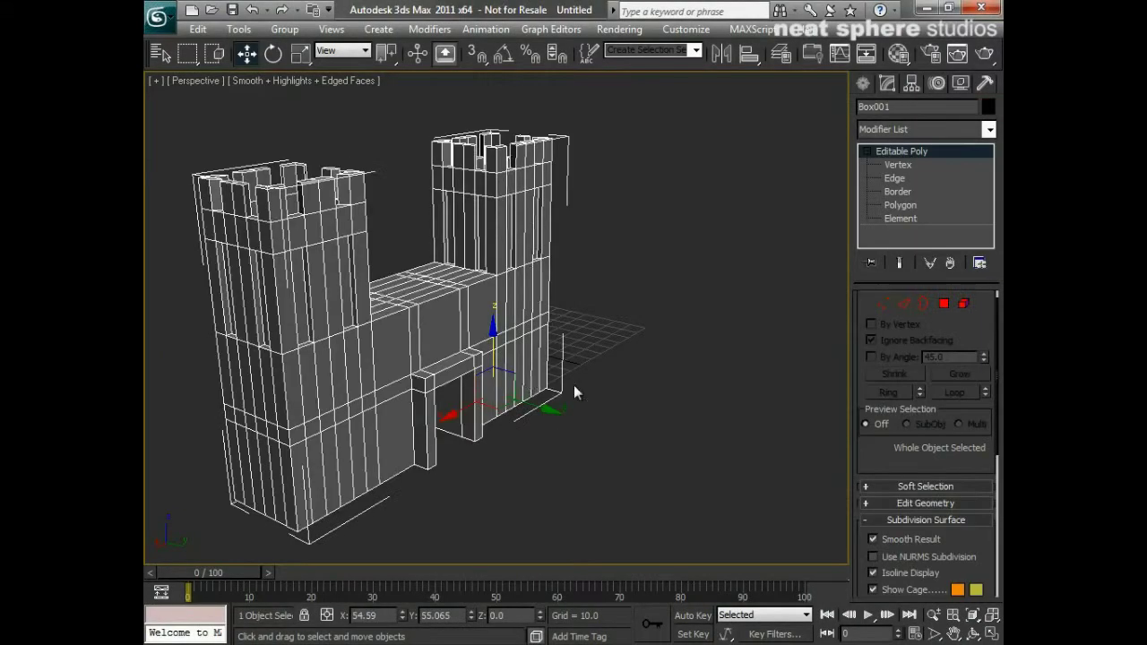
key(q)
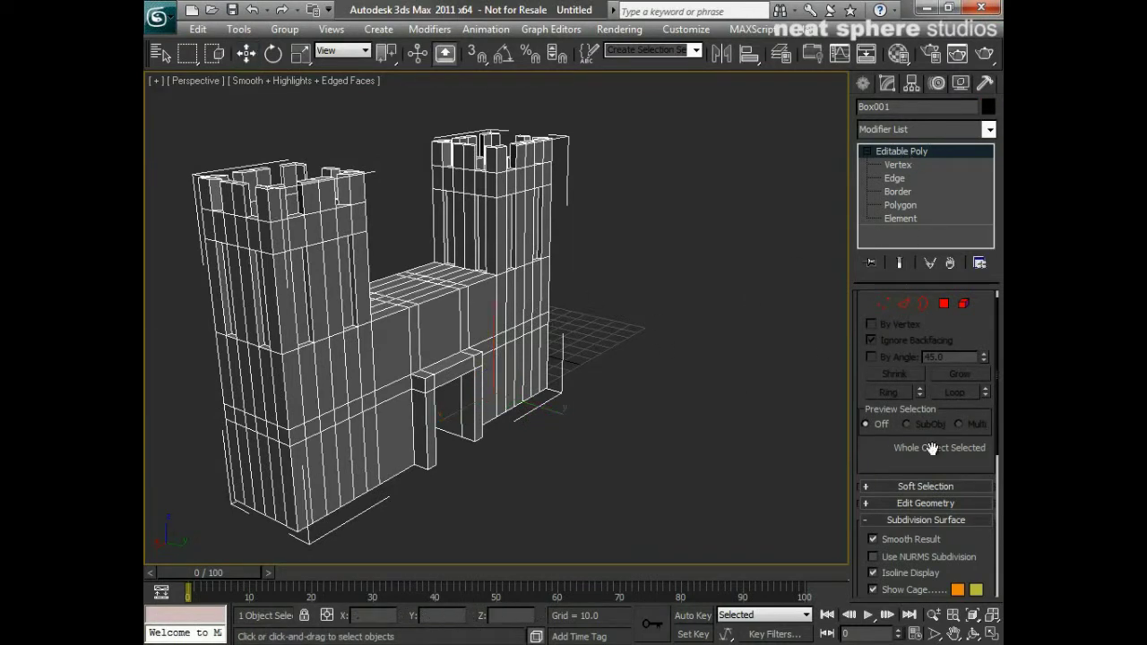
click(884, 519)
click(925, 301)
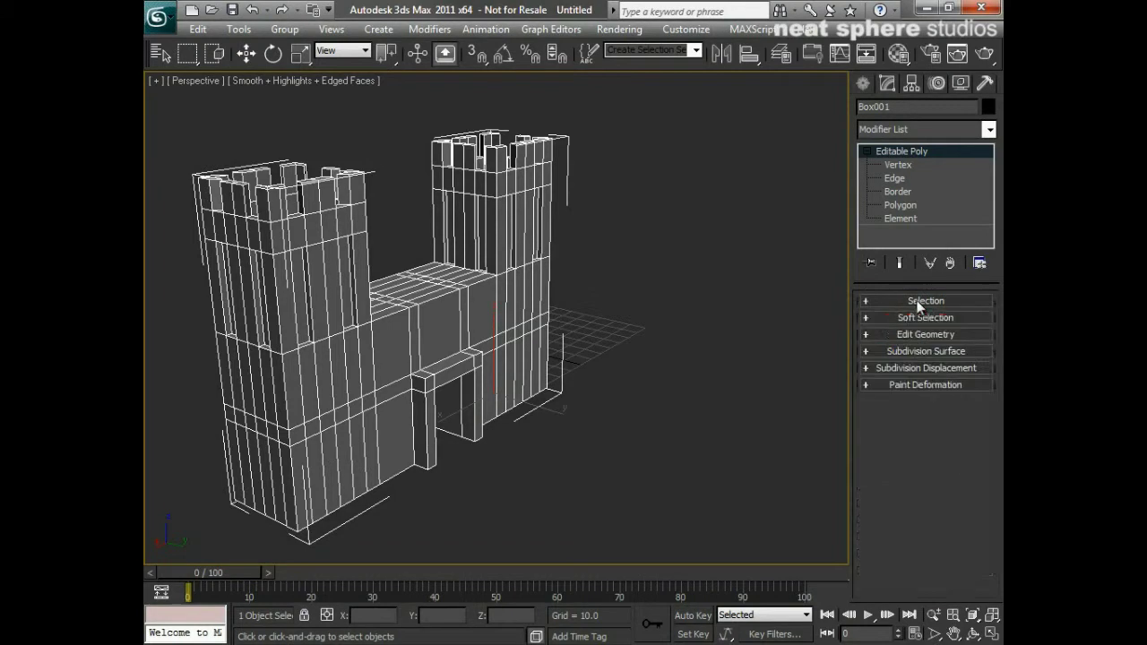
click(938, 302)
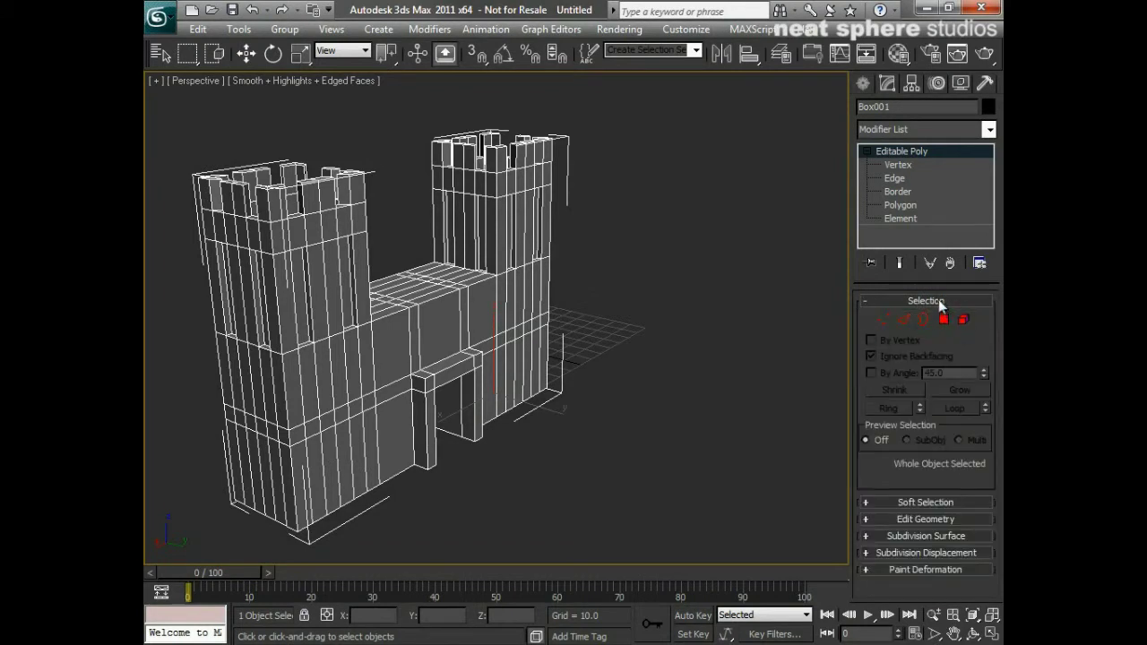
click(936, 301)
click(908, 334)
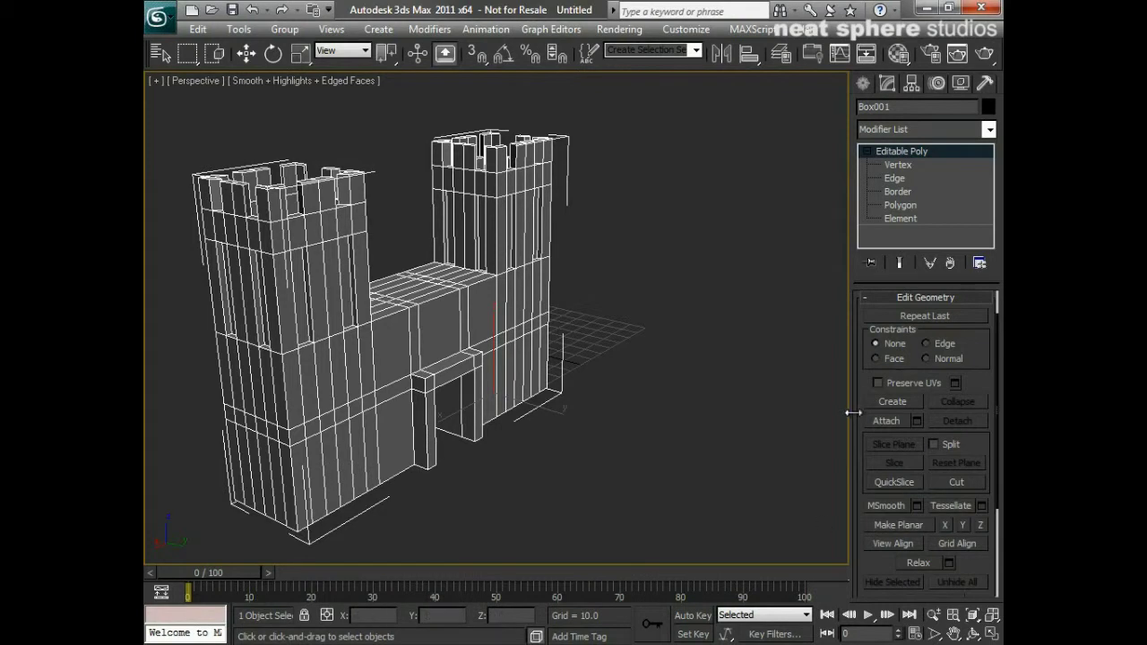
drag(858, 382, 859, 404)
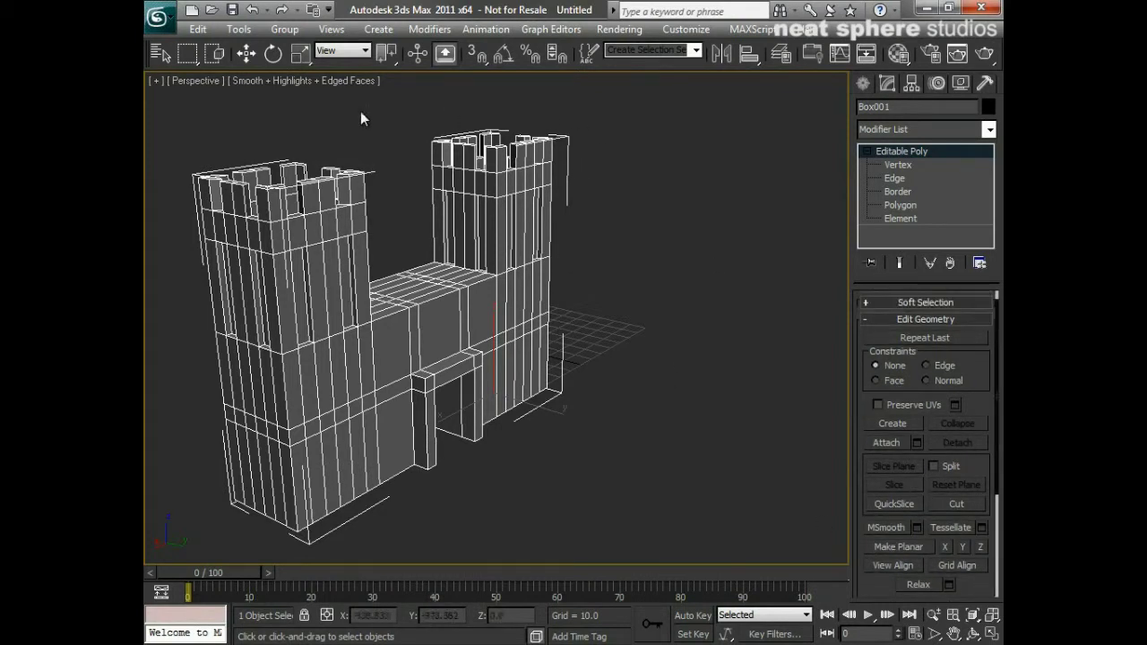
Create a standard box beside the castle, about 68 long, 95 wide and 94 high
mouse_move(643, 408)
alt+middle_down()
mouse_move(436, 414)
mouse_move(462, 494)
mouse_move(538, 476)
mouse_move(639, 410)
alt+middle_up()
key(alt+z)
drag(625, 344, 621, 358)
middle_drag(648, 415, 604, 410)
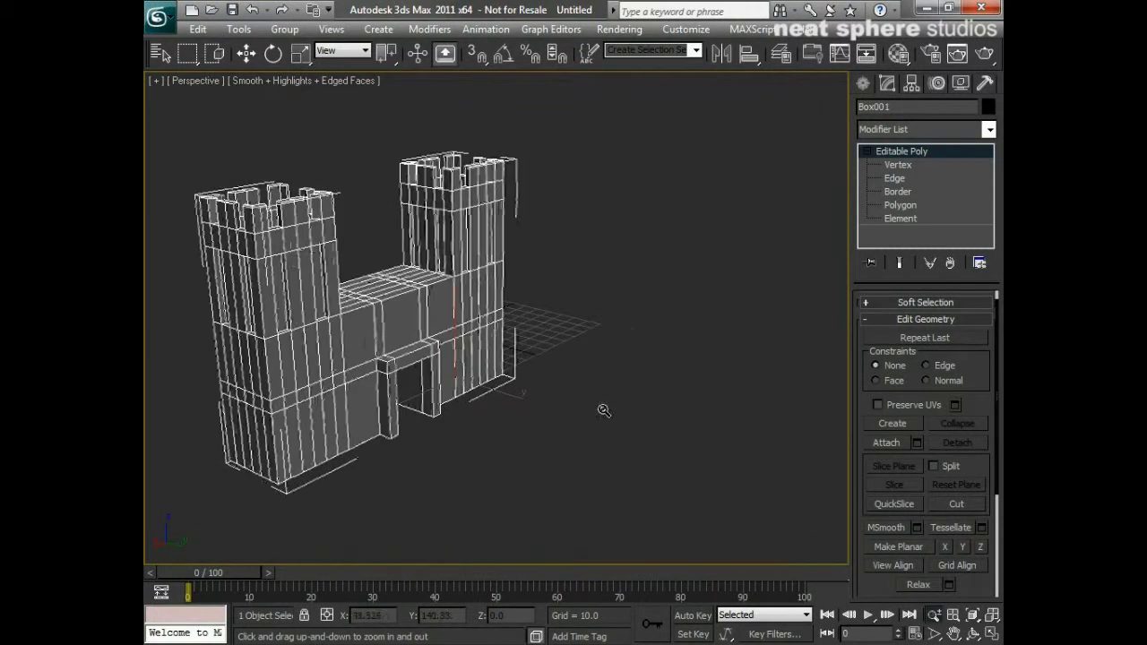
click(863, 82)
click(868, 110)
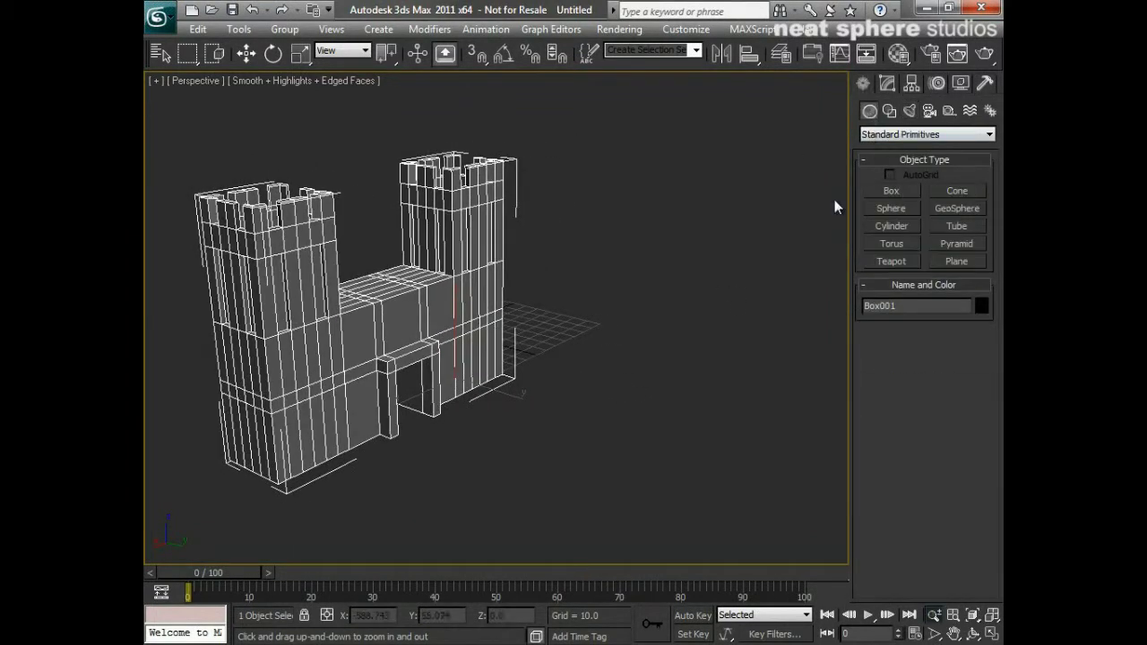
click(891, 191)
drag(637, 386, 671, 500)
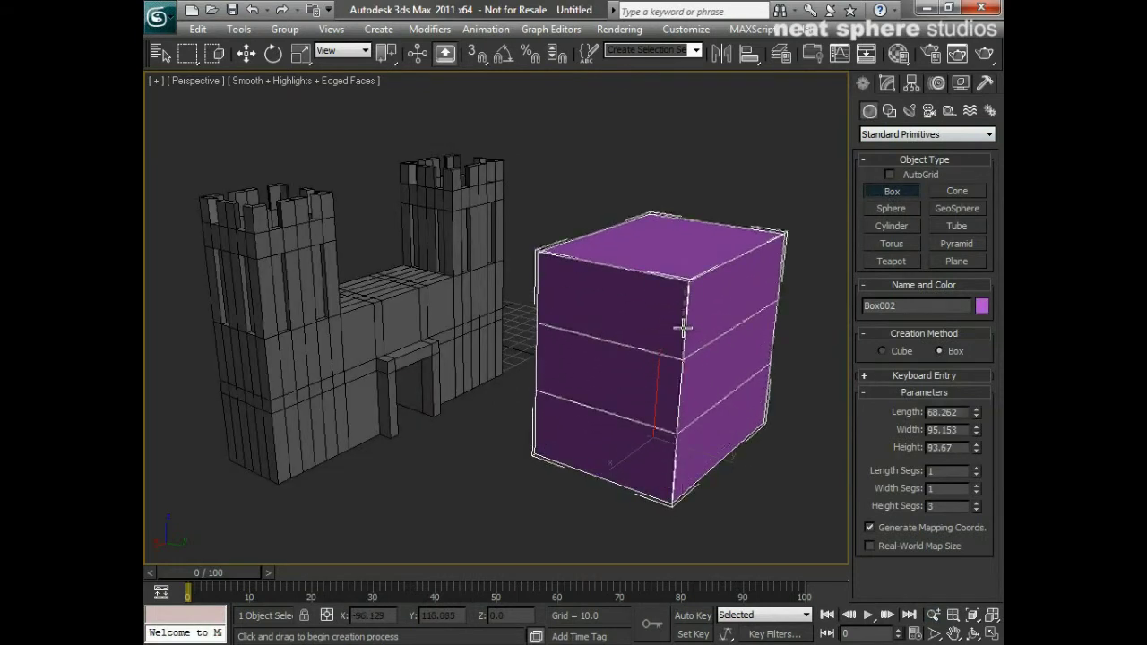
click(681, 327)
right_click(730, 415)
alt+middle_drag(742, 531, 738, 508)
Convert the new box to an Editable Poly and show only its Selection options
click(887, 83)
alt+middle_drag(770, 390, 719, 411)
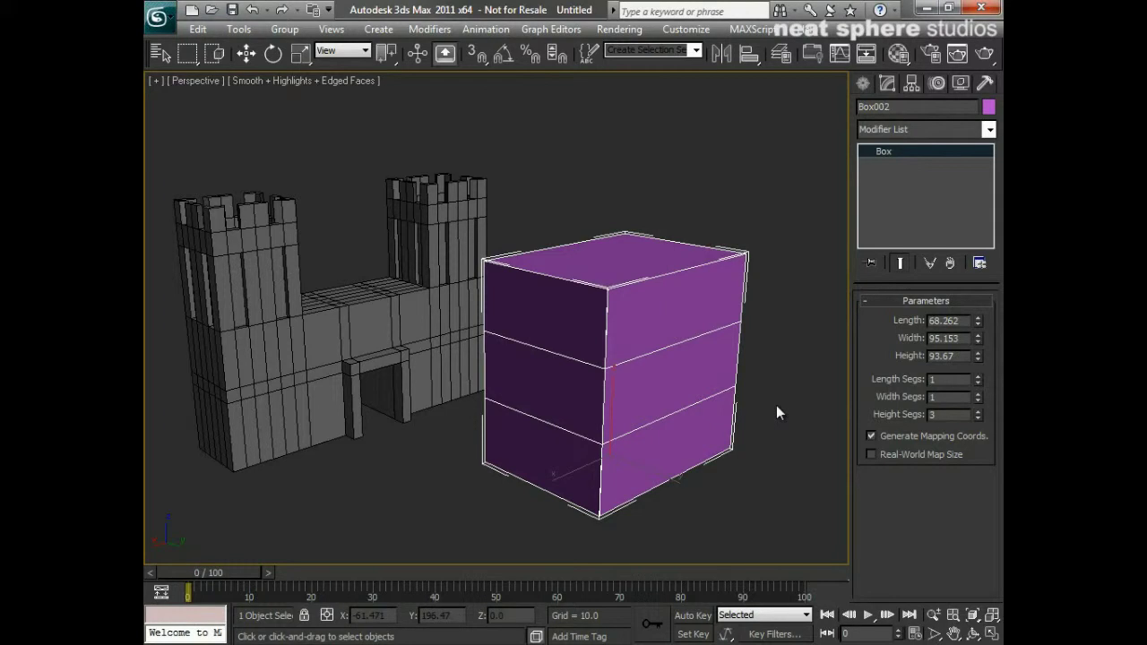
right_click(639, 314)
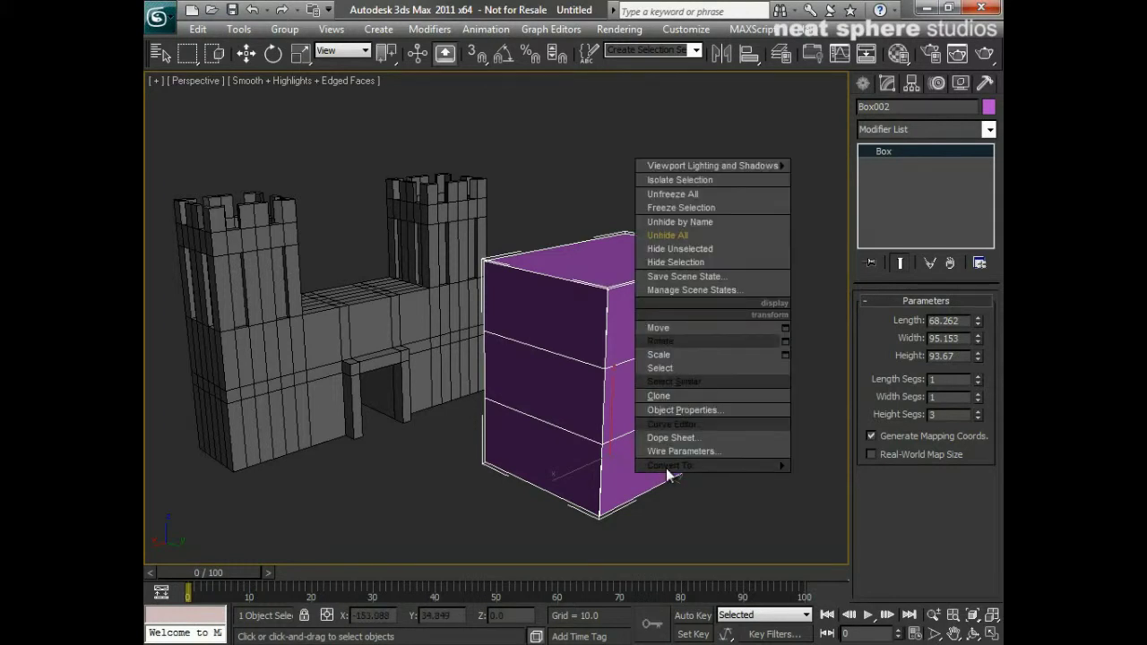
mouse_move(650, 465)
click(605, 476)
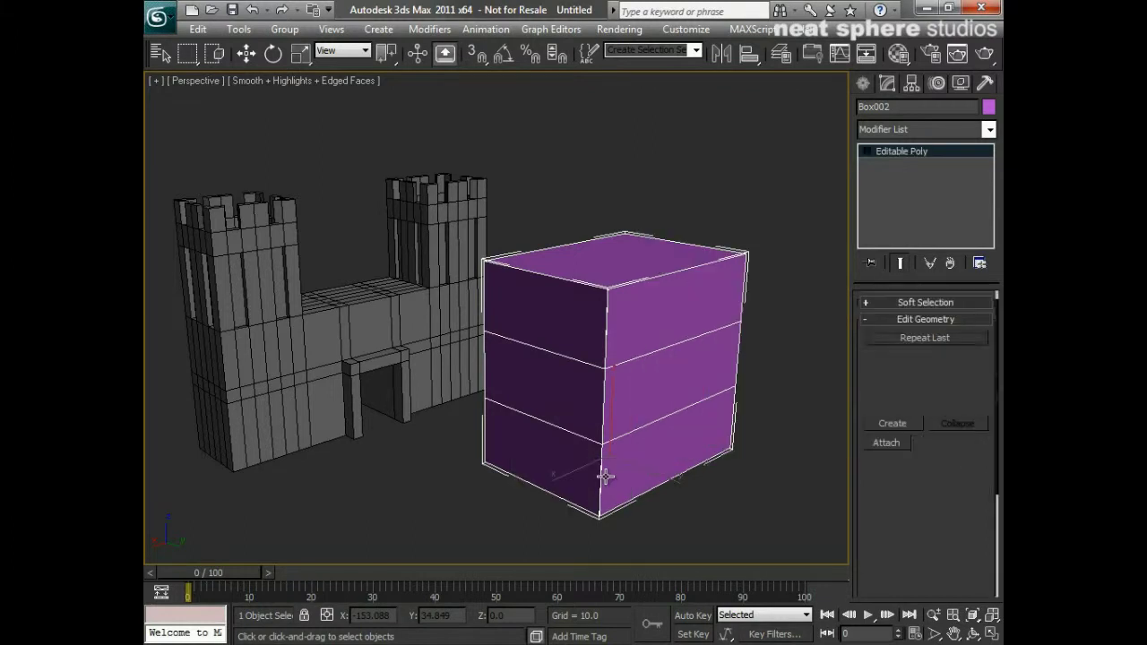
click(873, 319)
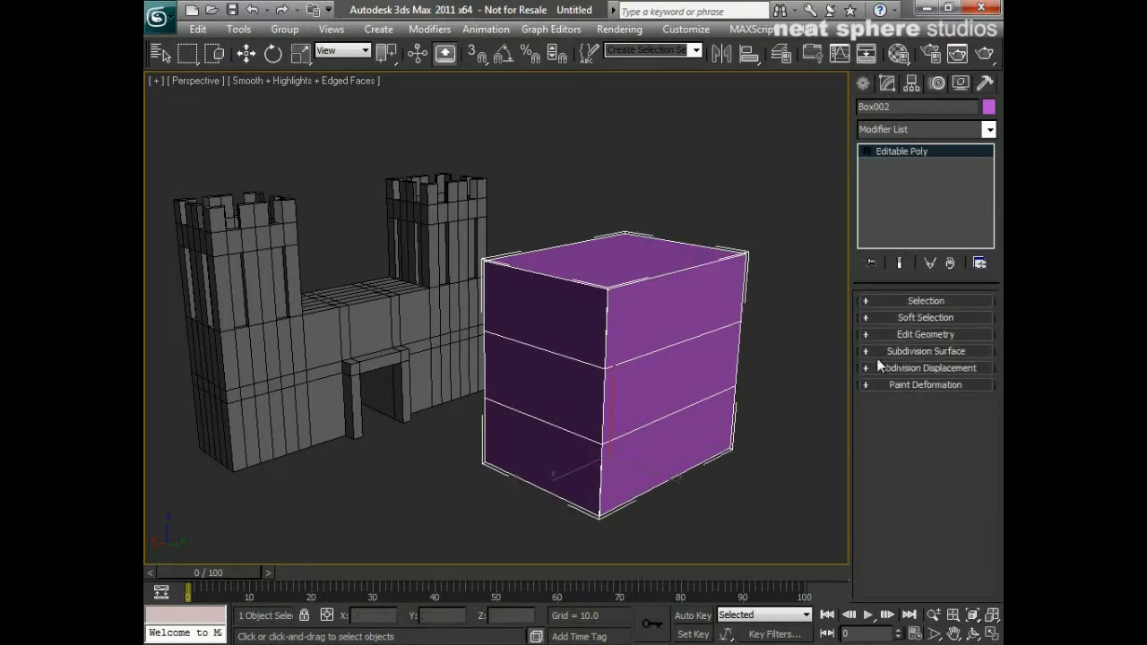
click(895, 300)
Select the box's top polygon at polygon level and display selected faces as shaded
alt+middle_drag(742, 398, 730, 430)
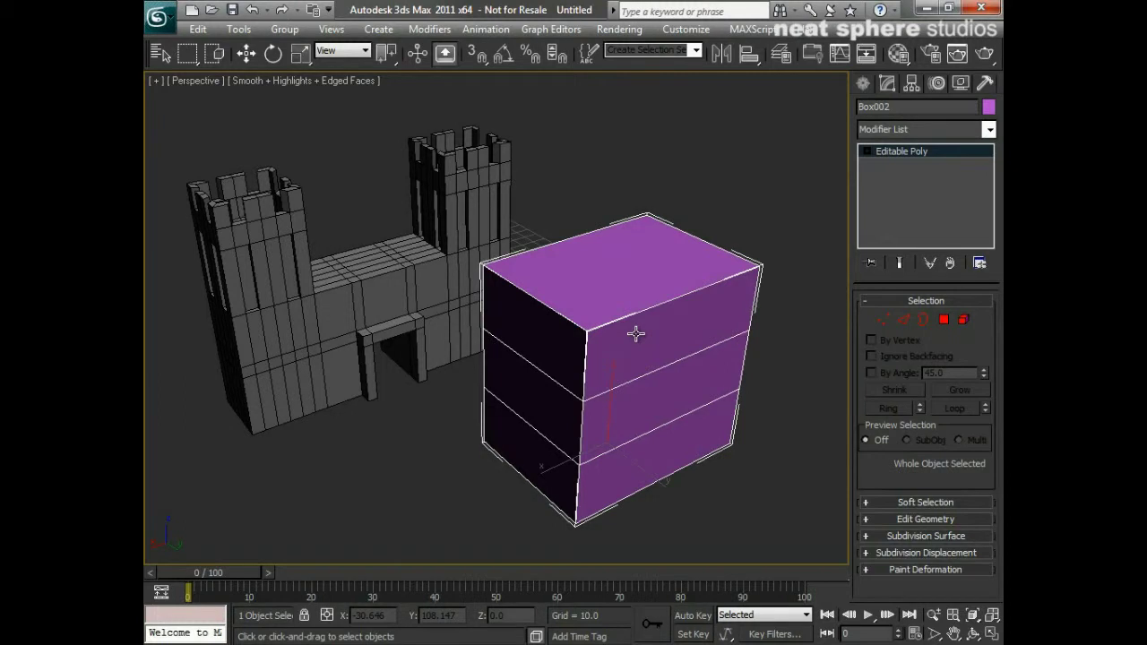
alt+middle_drag(400, 295, 435, 331)
alt+middle_drag(670, 385, 661, 355)
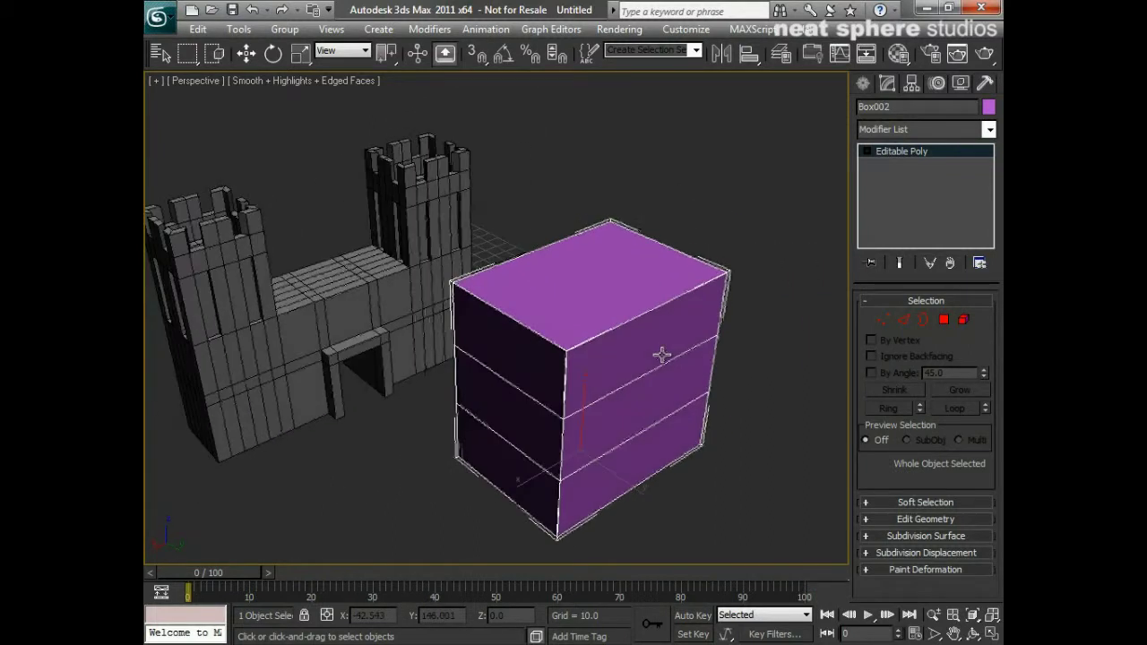
click(945, 320)
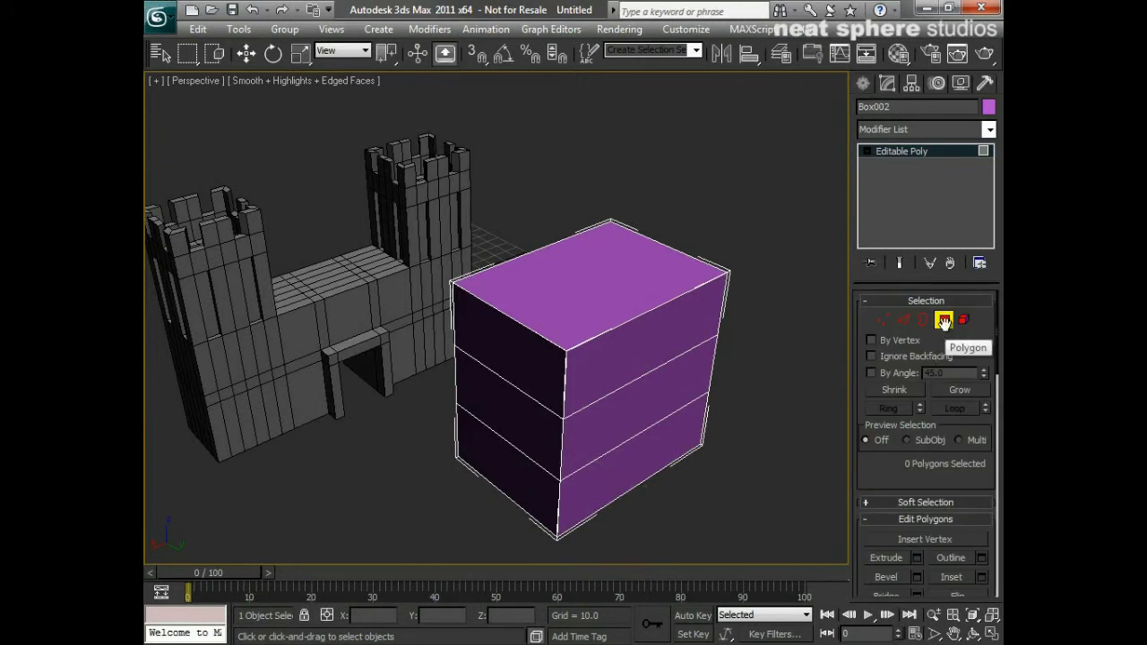
click(535, 283)
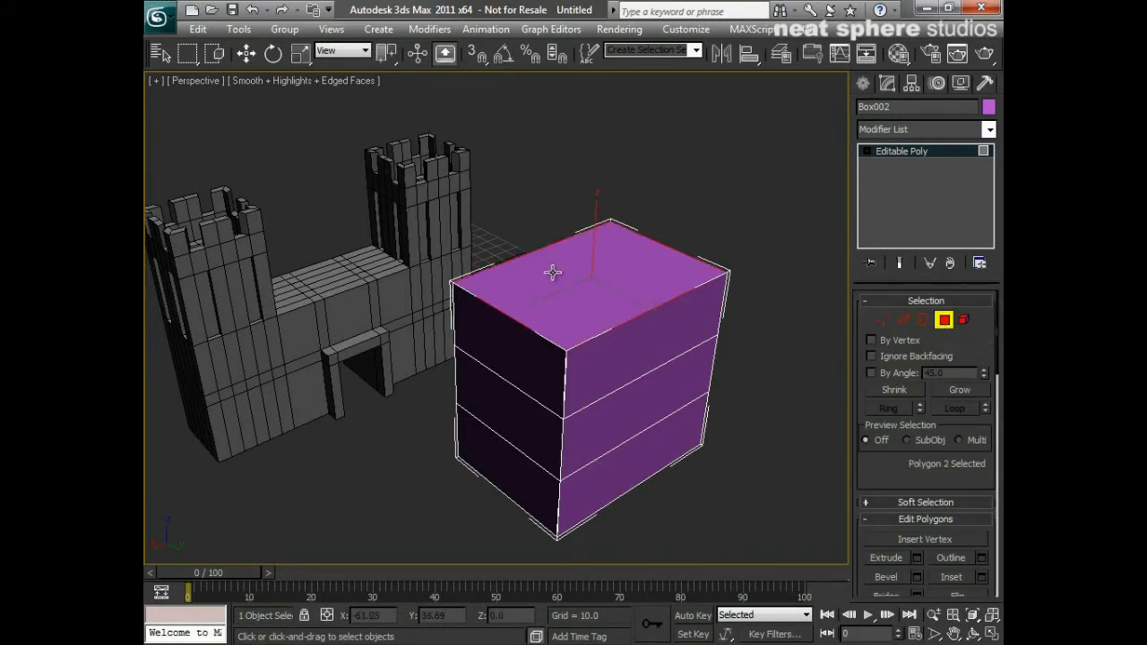
key(F2)
alt+middle_drag(553, 272, 614, 333)
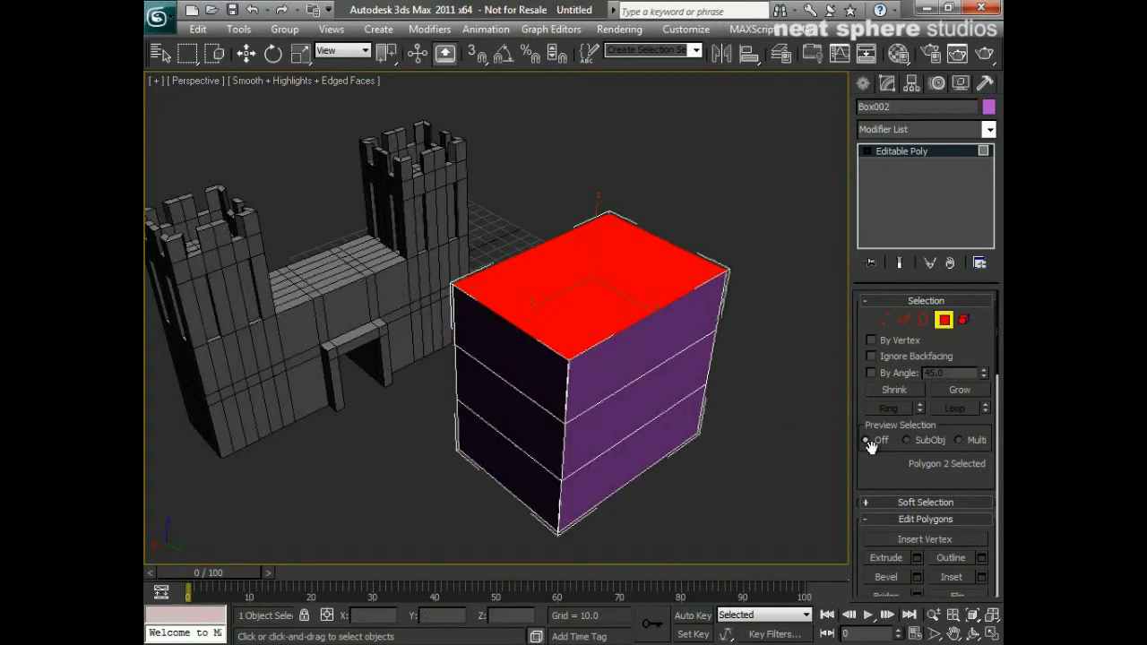
Try a freehand inset on the box's top polygon, then undo it
scroll(881, 470, down, 5)
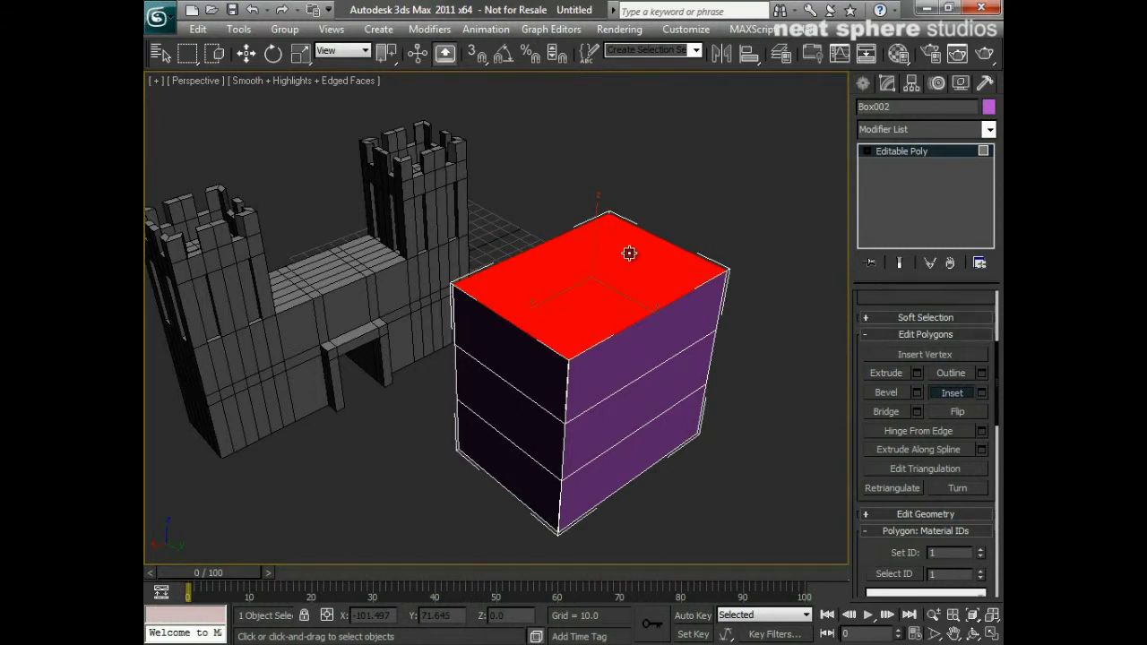
drag(624, 259, 623, 295)
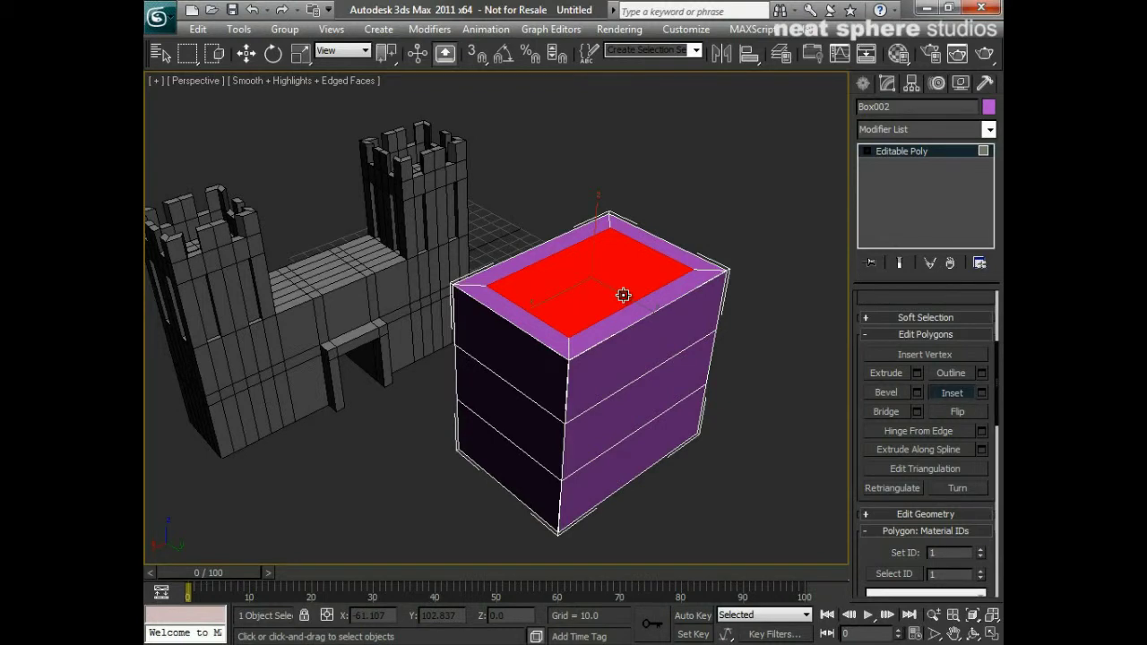
click(682, 179)
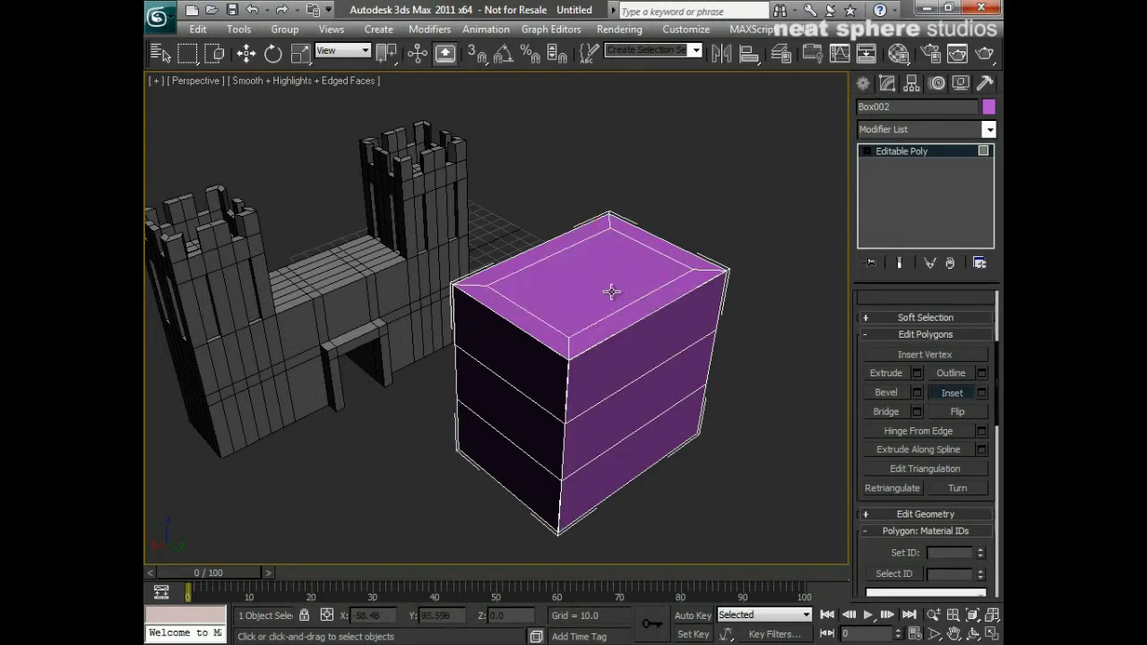
alt+middle_drag(619, 269, 583, 325)
alt+middle_drag(673, 249, 663, 323)
click(665, 322)
key(ctrl+z)
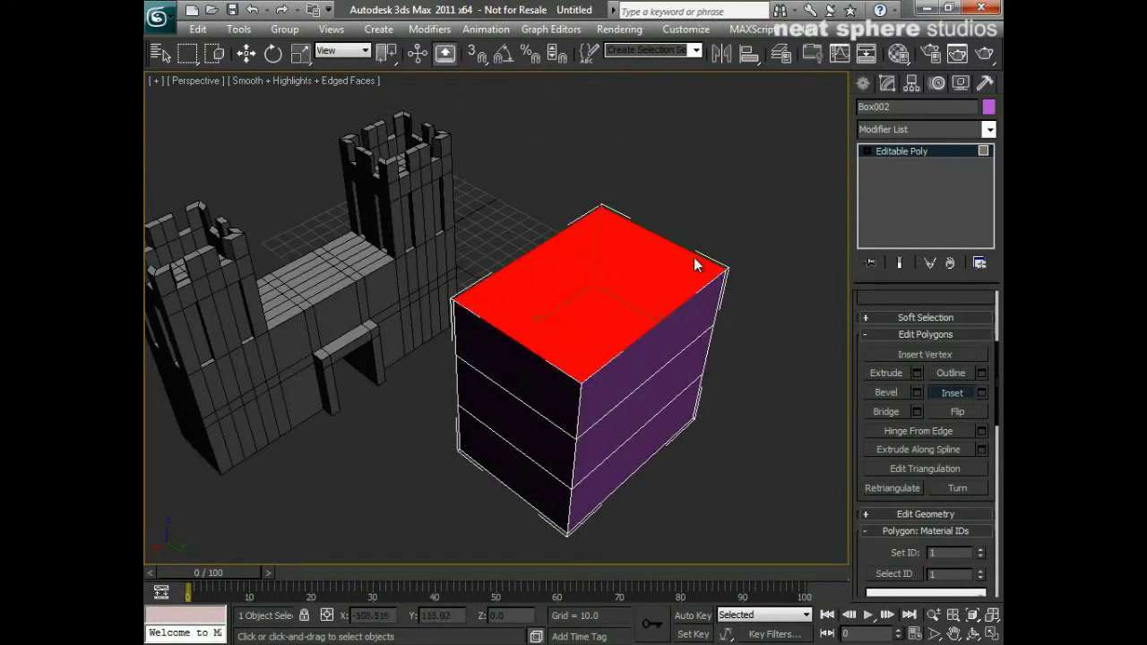
Set up an inset on the top polygon with the Group type and an amount of 5.0
click(982, 393)
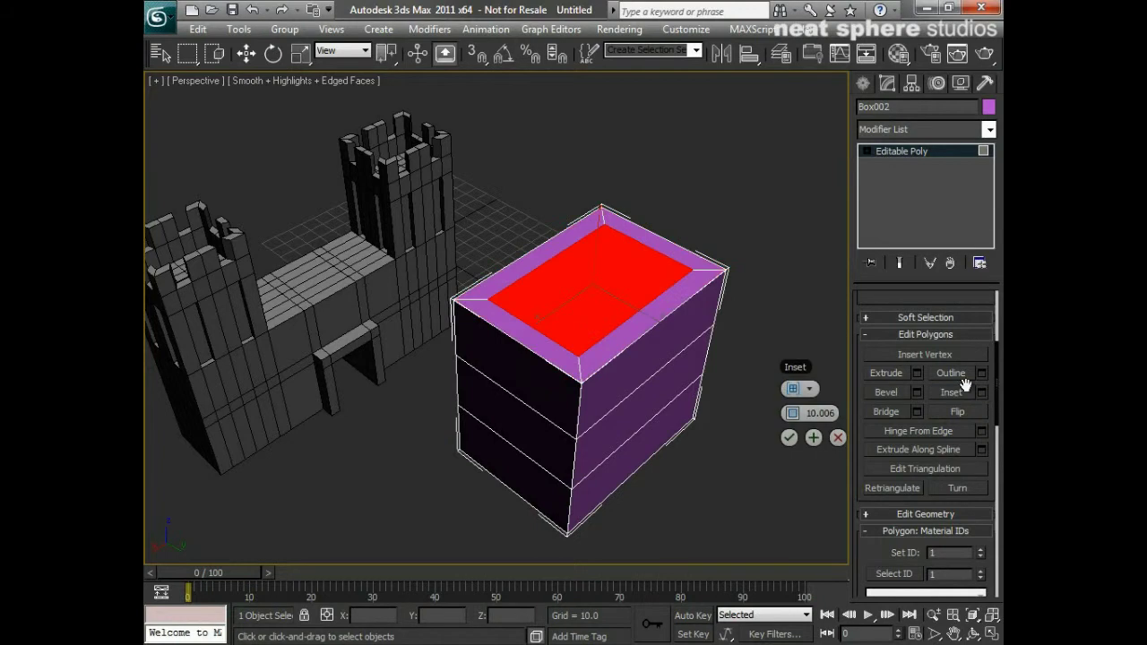
drag(792, 371, 703, 118)
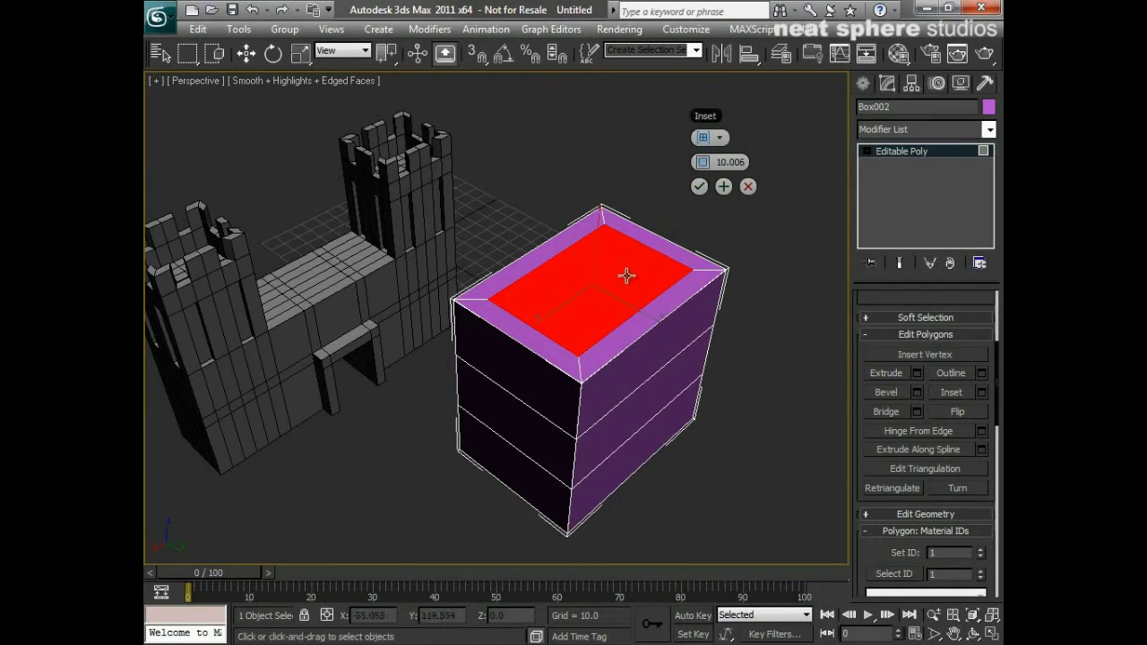
click(719, 137)
click(753, 147)
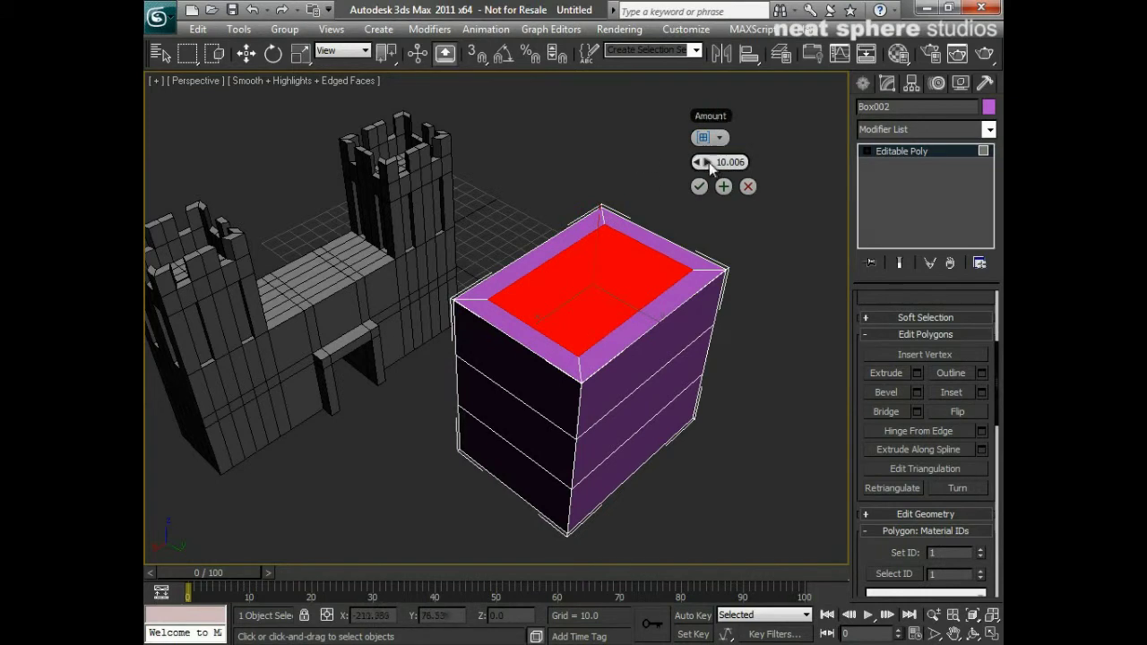
drag(706, 163, 685, 167)
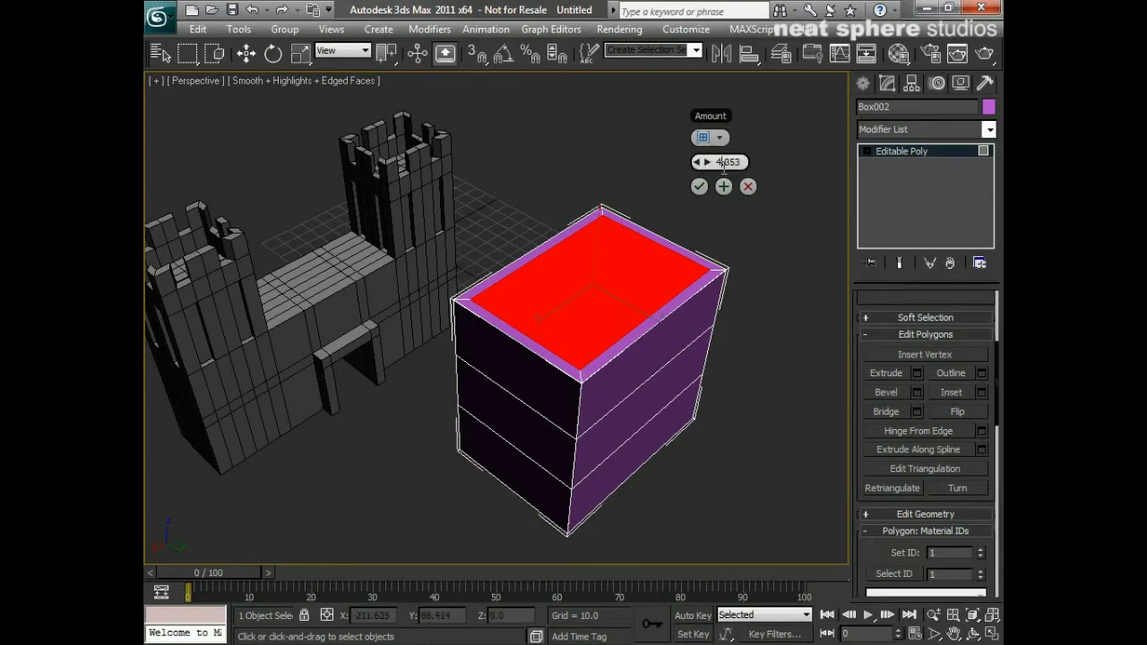
drag(717, 162, 749, 162)
text(5.0)
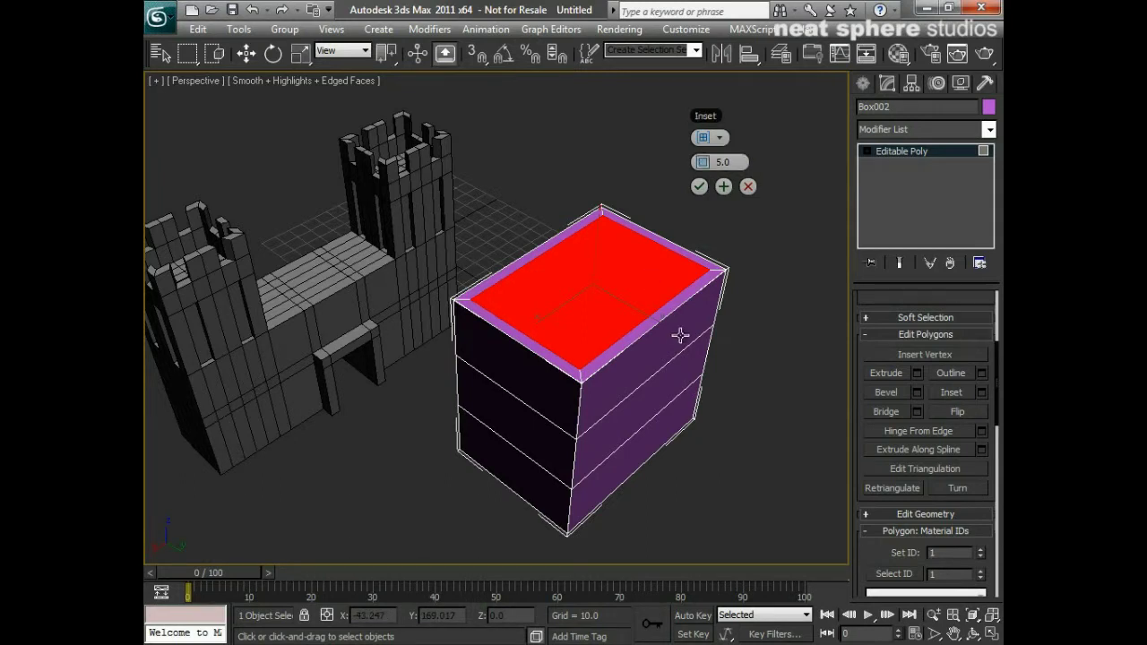
Reduce the top polygon's inset amount to about 4.449 and apply the inset
alt+middle_drag(686, 292, 603, 386)
key(alt+z)
drag(604, 386, 617, 362)
alt+middle_drag(688, 360, 666, 394)
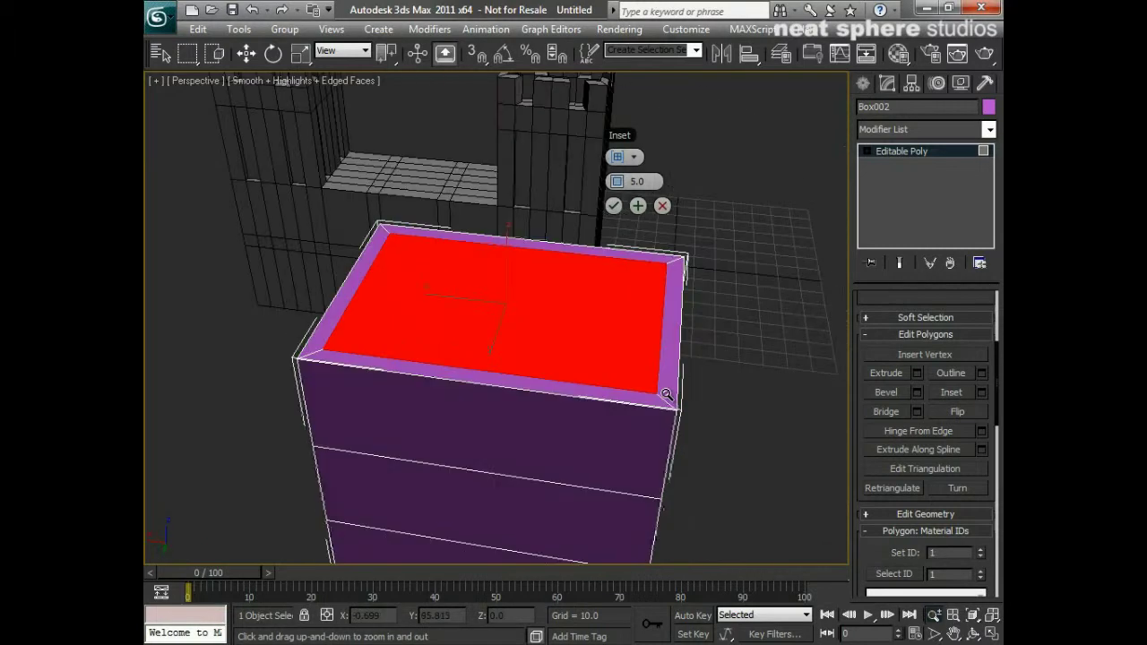
drag(620, 181, 627, 185)
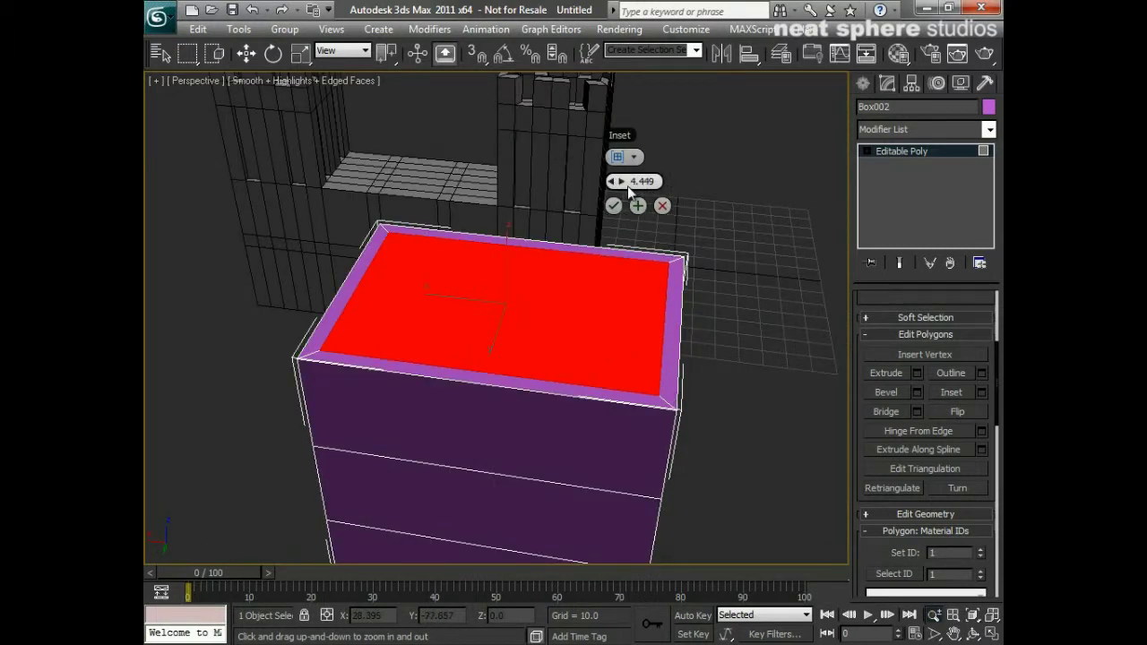
click(613, 206)
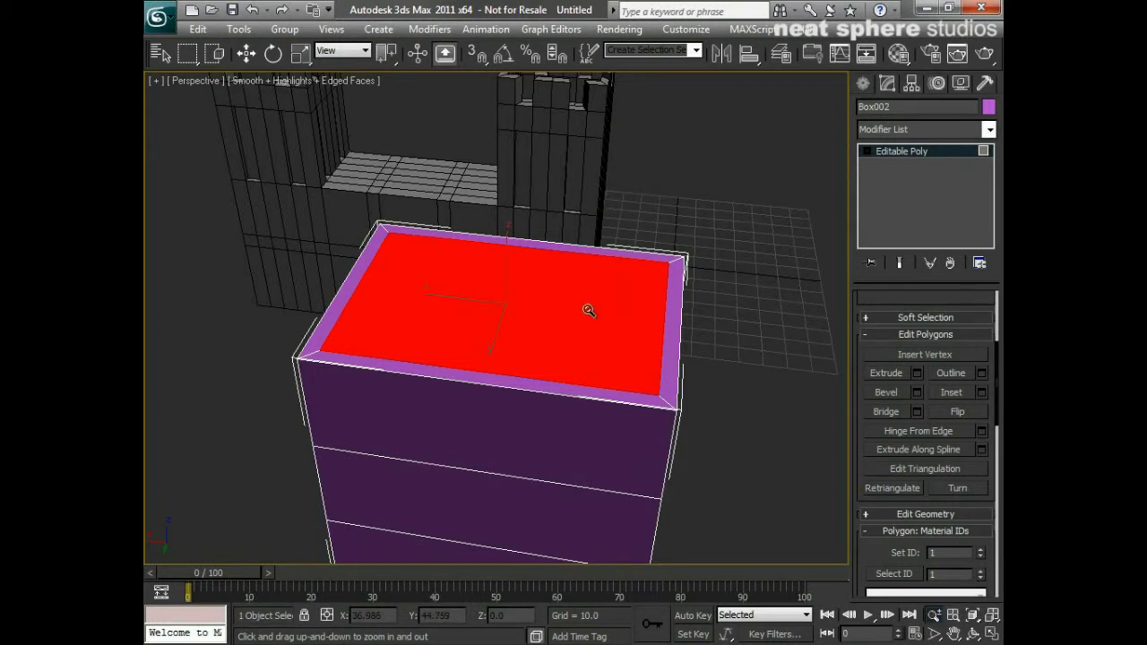
Select the six polygons on the box's two adjacent visible sides, leaving the top unselected
drag(664, 431, 683, 295)
alt+middle_drag(690, 418, 657, 398)
right_click(684, 351)
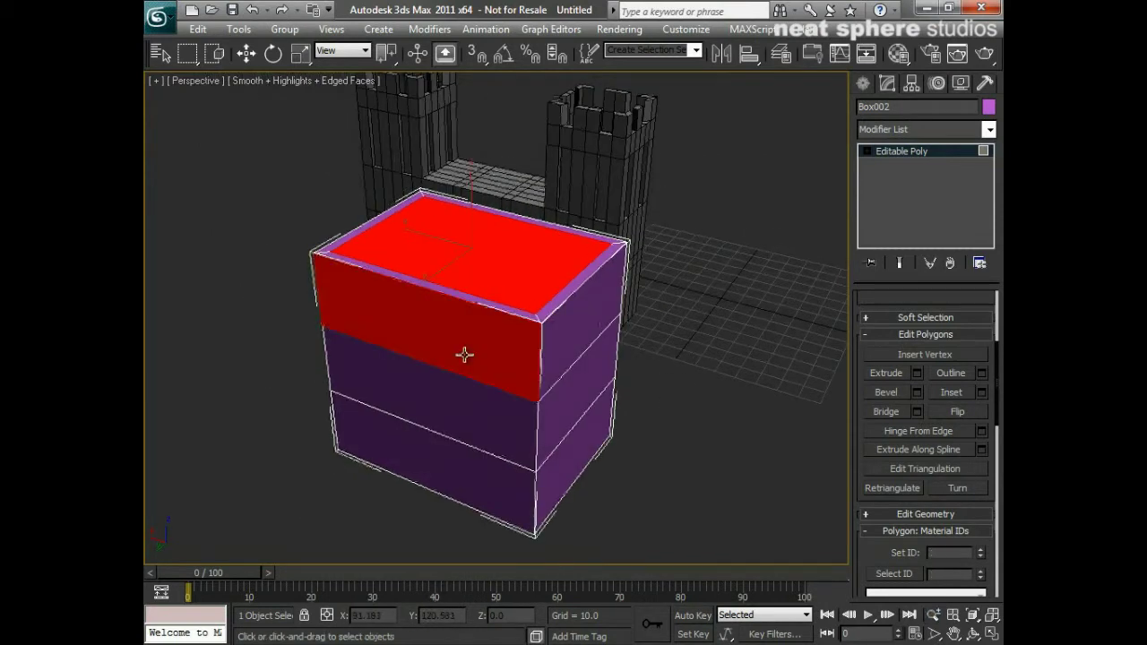
ctrl+click(496, 451)
click(698, 377)
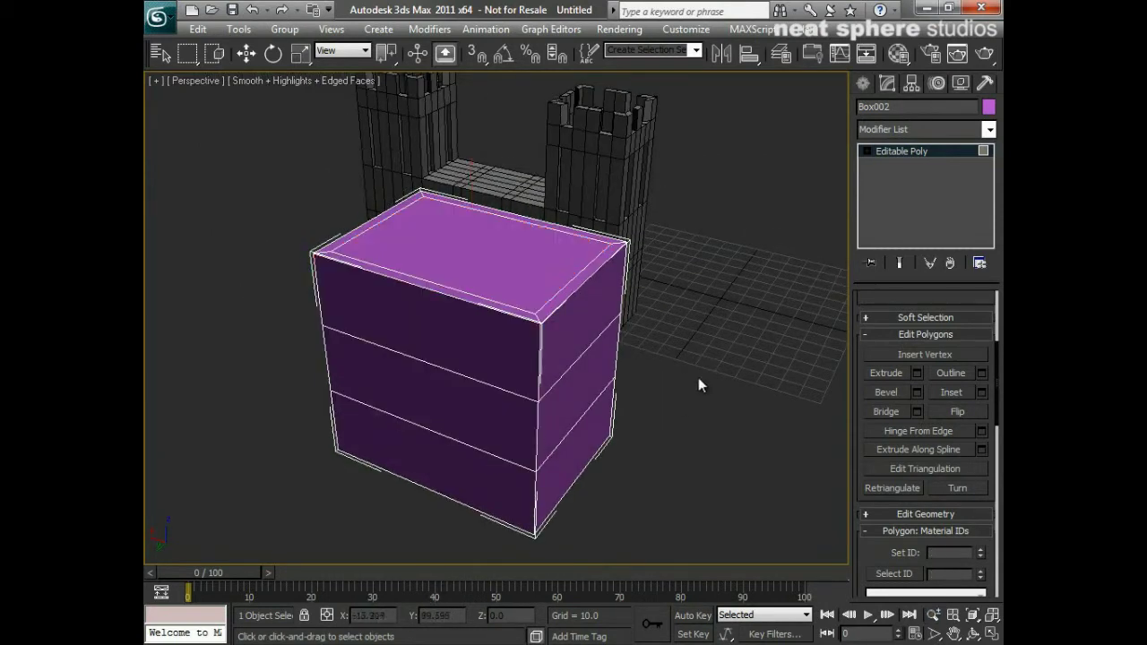
click(534, 334)
ctrl+click(486, 428)
ctrl+click(525, 478)
ctrl+click(551, 475)
ctrl+click(558, 404)
ctrl+click(567, 351)
mouse_move(639, 412)
alt+middle_down()
mouse_move(582, 443)
mouse_move(627, 320)
mouse_move(442, 346)
mouse_move(671, 417)
mouse_move(648, 429)
alt+middle_up()
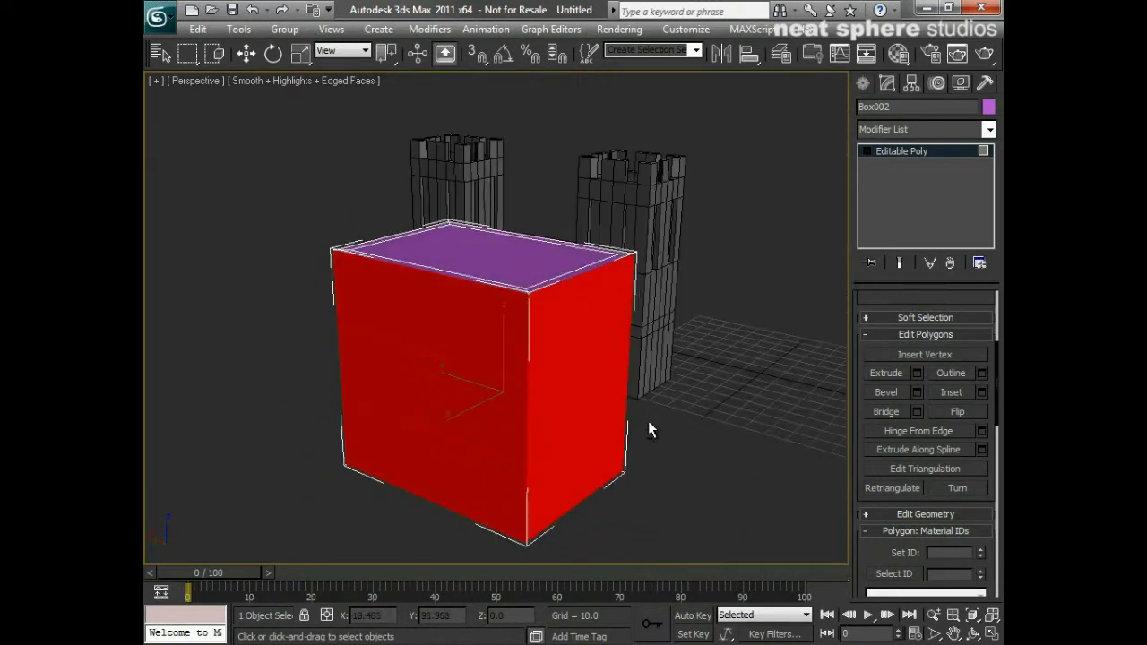
Set up an inset of 4.449 on the six selected side polygons using the By Polygon type
click(981, 391)
drag(620, 231, 740, 188)
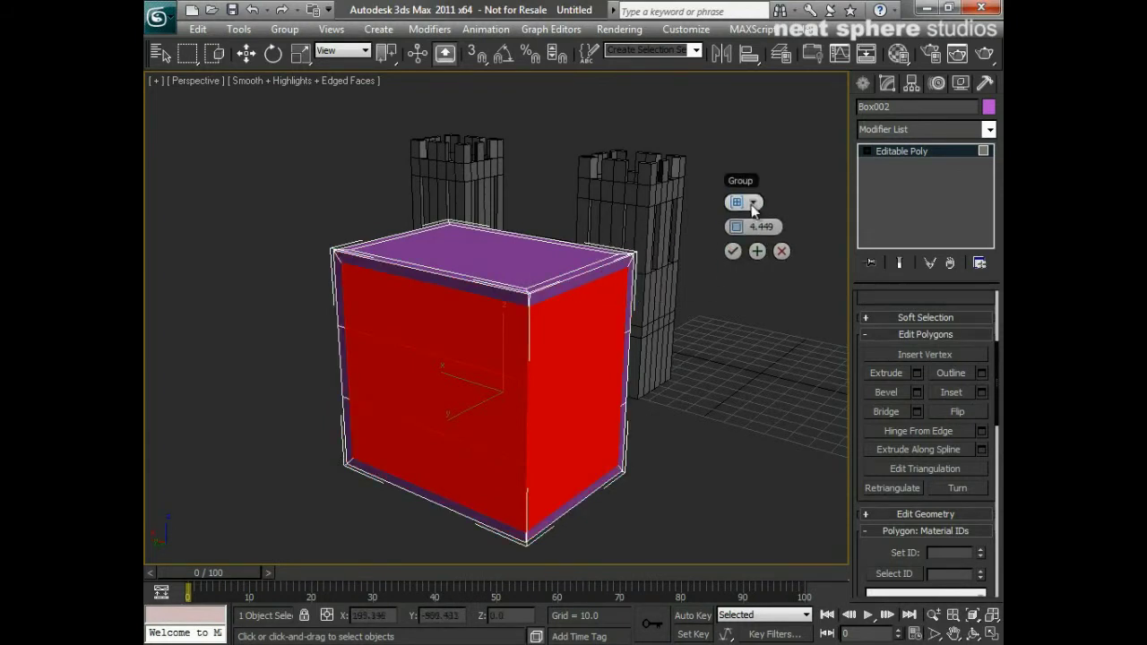
click(752, 205)
click(790, 233)
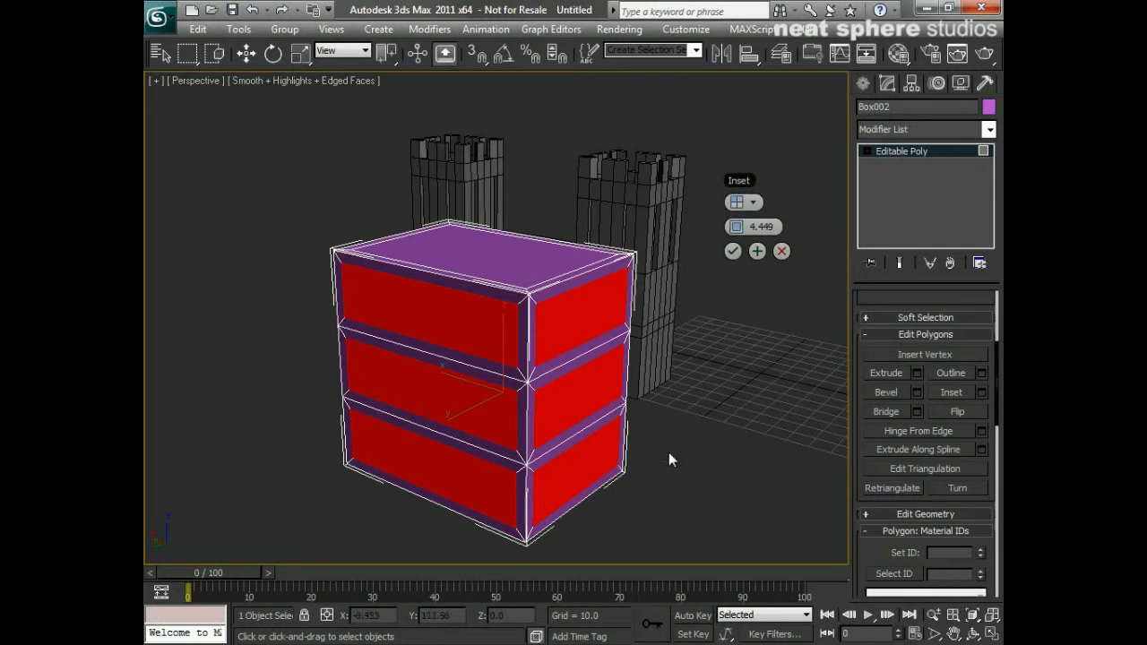
mouse_move(684, 446)
alt+middle_down()
mouse_move(633, 439)
mouse_move(673, 434)
alt+middle_up()
alt+middle_drag(406, 379, 448, 420)
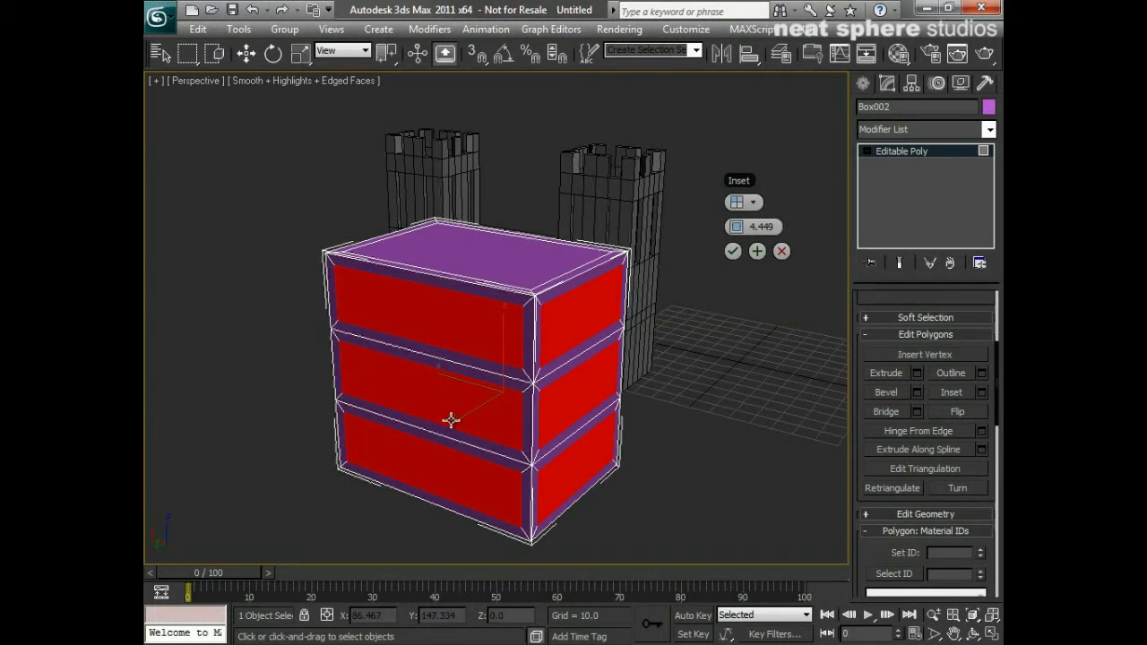
Switch the side polygons' inset type to Group and apply the inset with an amount of 4.449
click(753, 203)
click(783, 215)
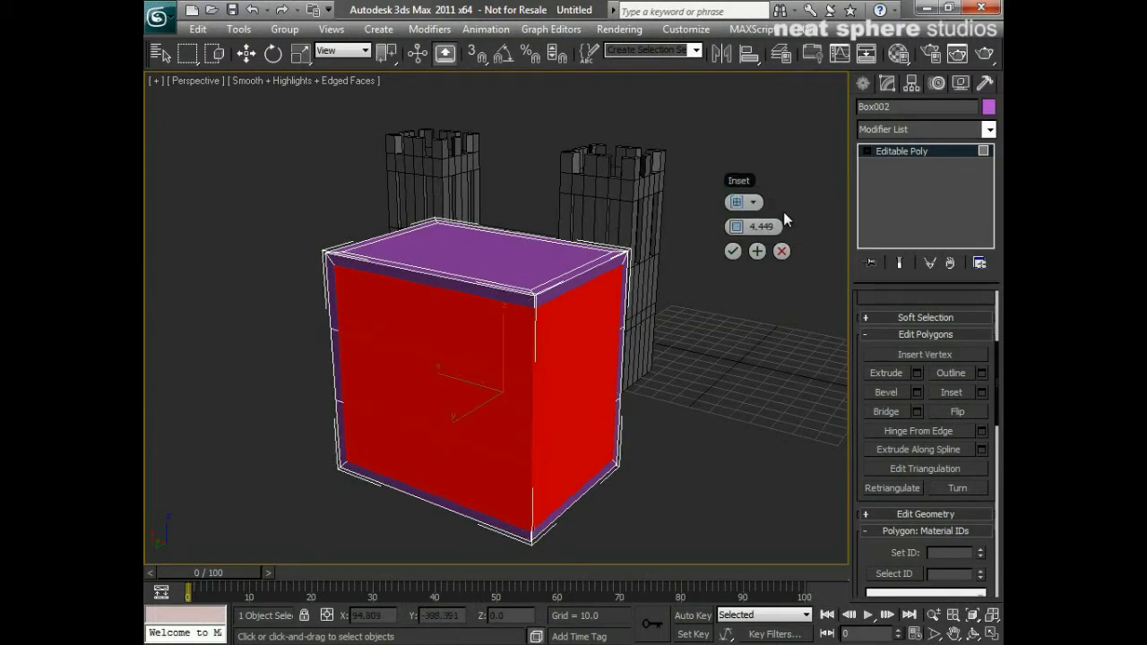
click(732, 251)
mouse_move(692, 463)
alt+middle_down()
mouse_move(604, 453)
mouse_move(583, 430)
mouse_move(660, 418)
mouse_move(690, 461)
alt+middle_up()
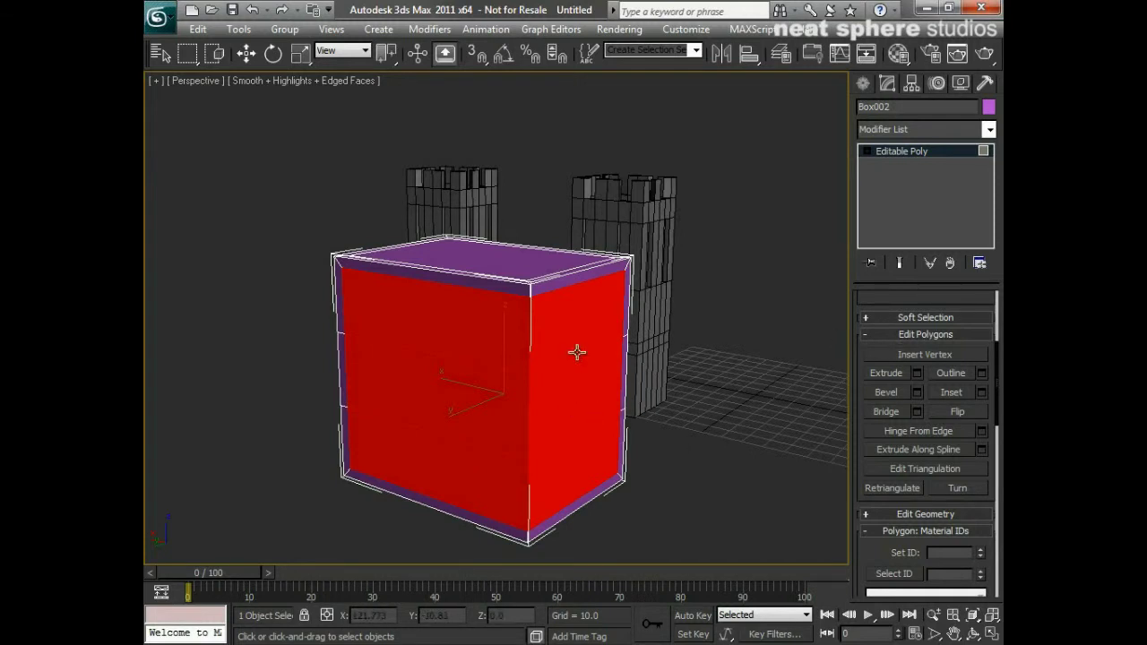
Try a freehand inward extrusion of the inset side polygons, then undo it
alt+middle_drag(595, 360, 852, 383)
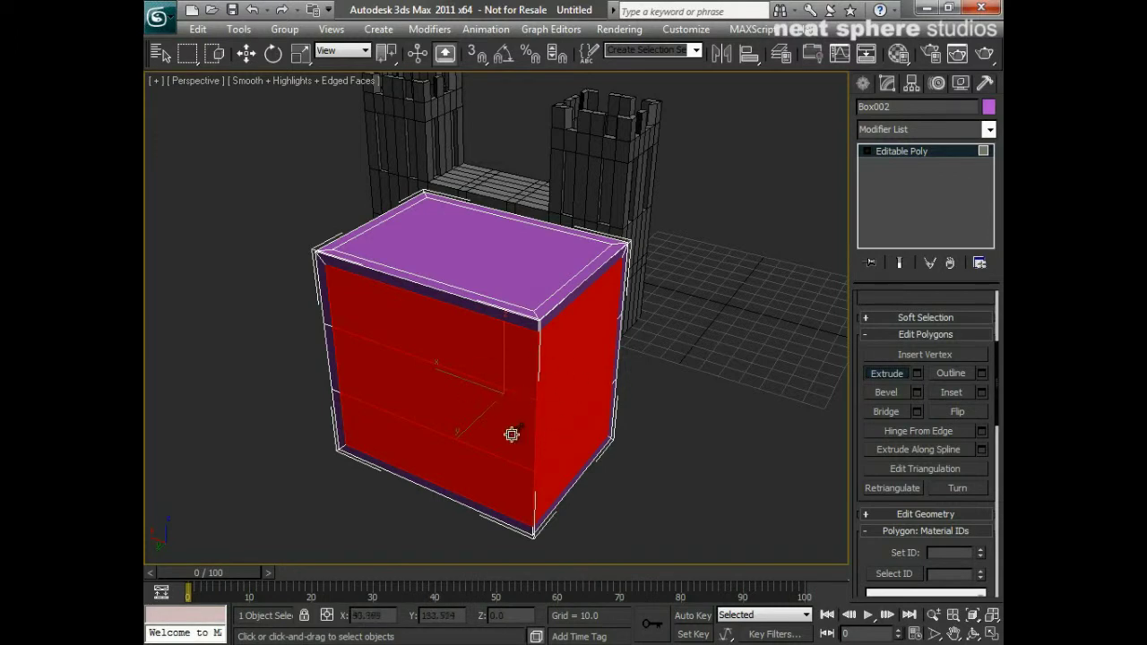
drag(551, 446, 623, 261)
alt+middle_drag(720, 376, 634, 398)
drag(634, 398, 632, 425)
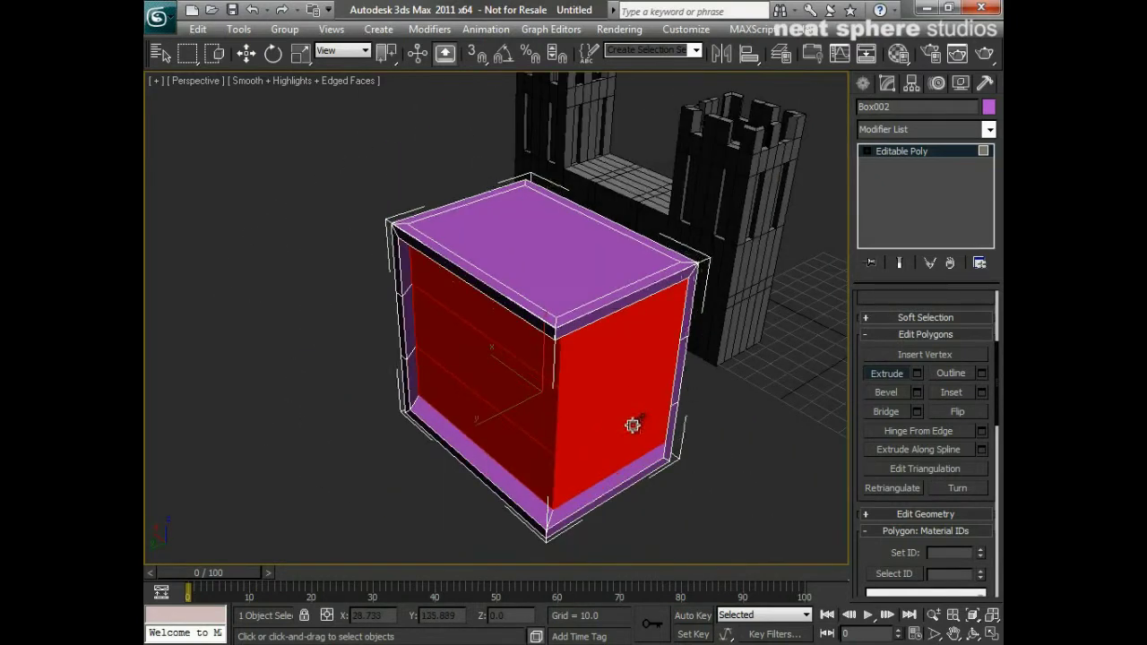
key(ctrl+z)
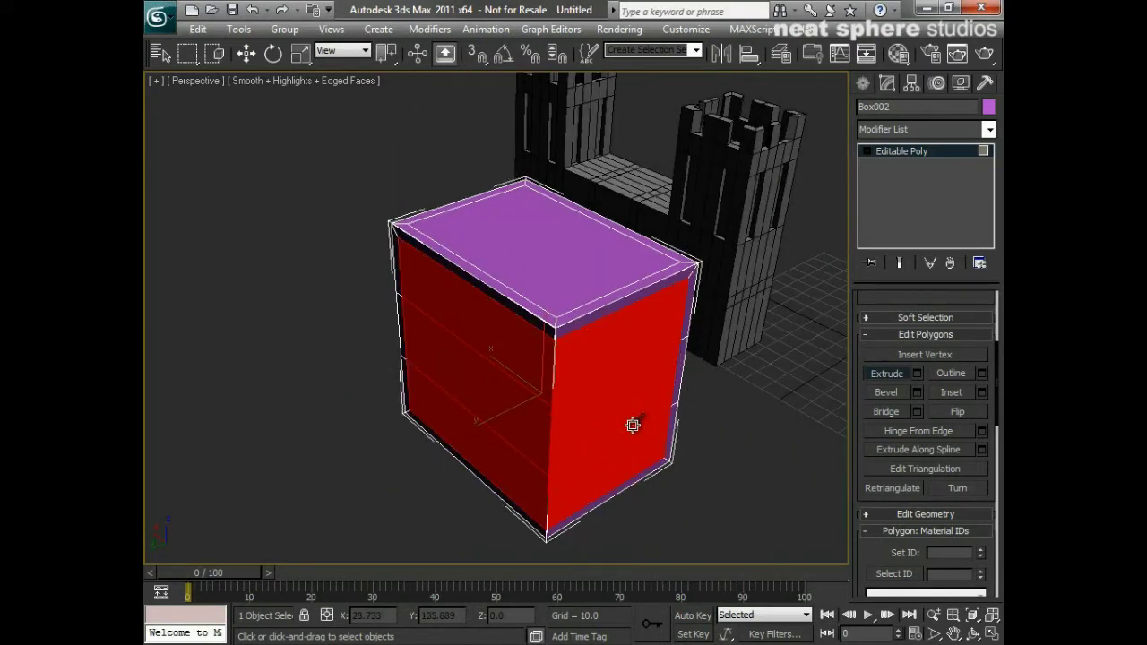
Set up an extrusion of the inset side polygons with the Local Normal type and a height of -10.9
click(916, 372)
alt+middle_drag(460, 364, 507, 389)
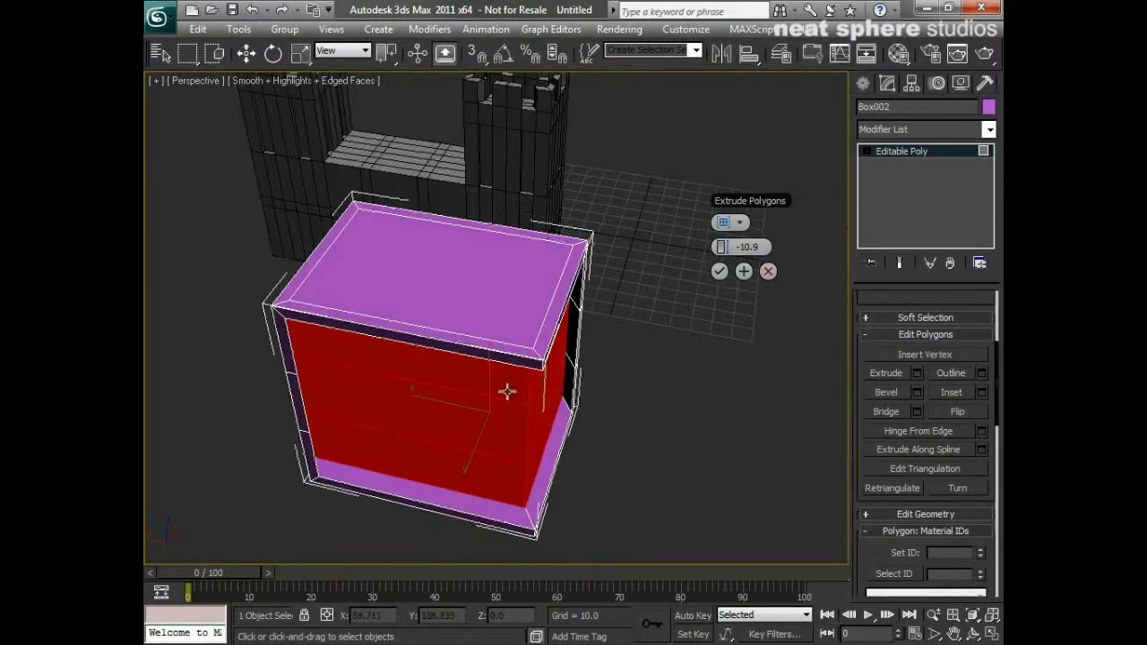
click(741, 224)
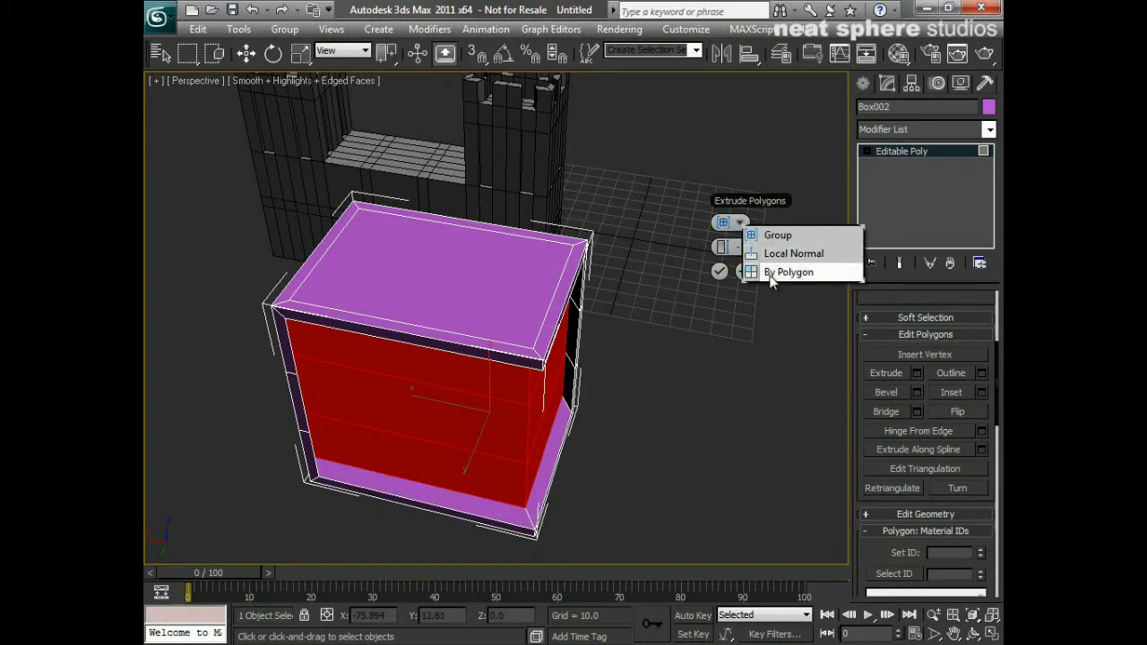
click(783, 255)
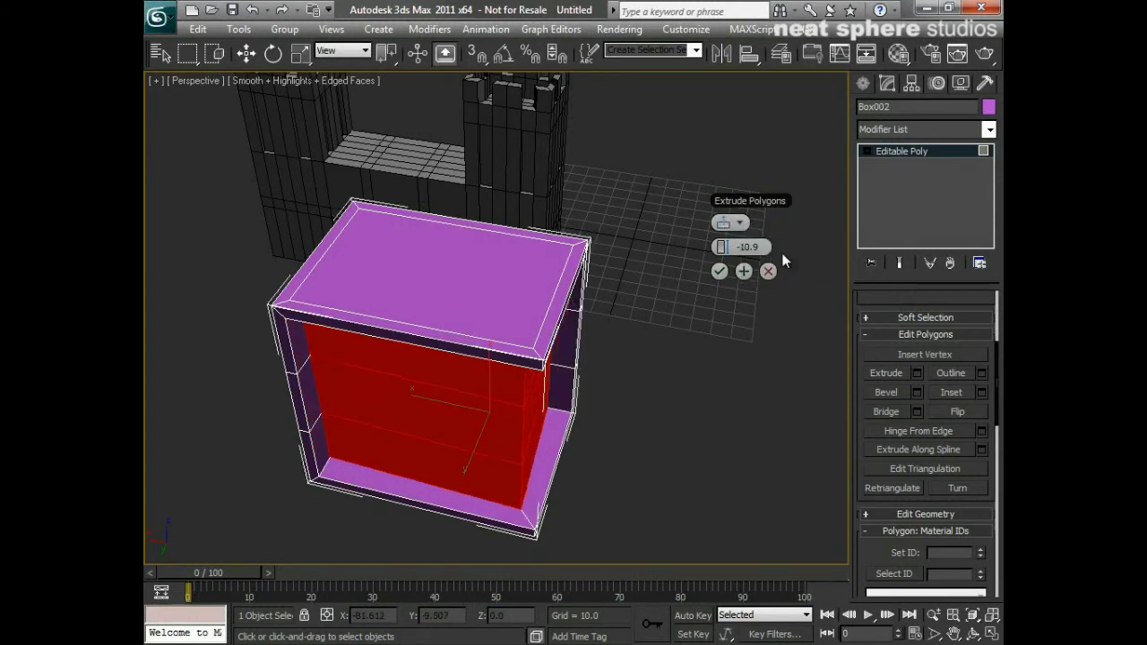
alt+middle_drag(663, 419, 561, 499)
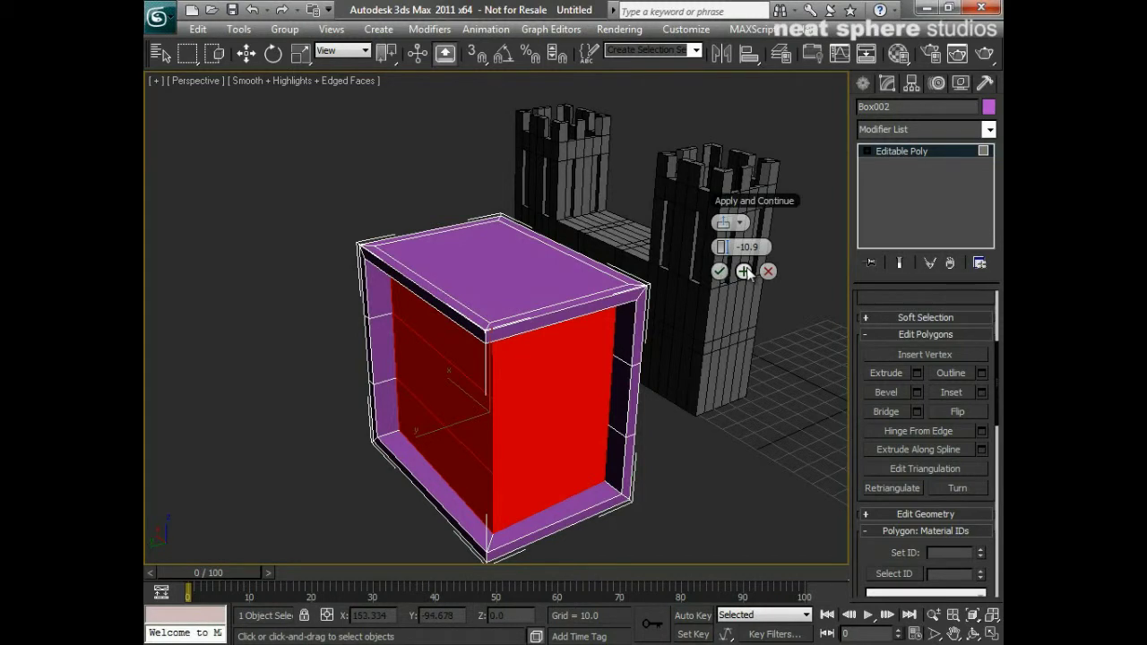
drag(756, 197, 289, 155)
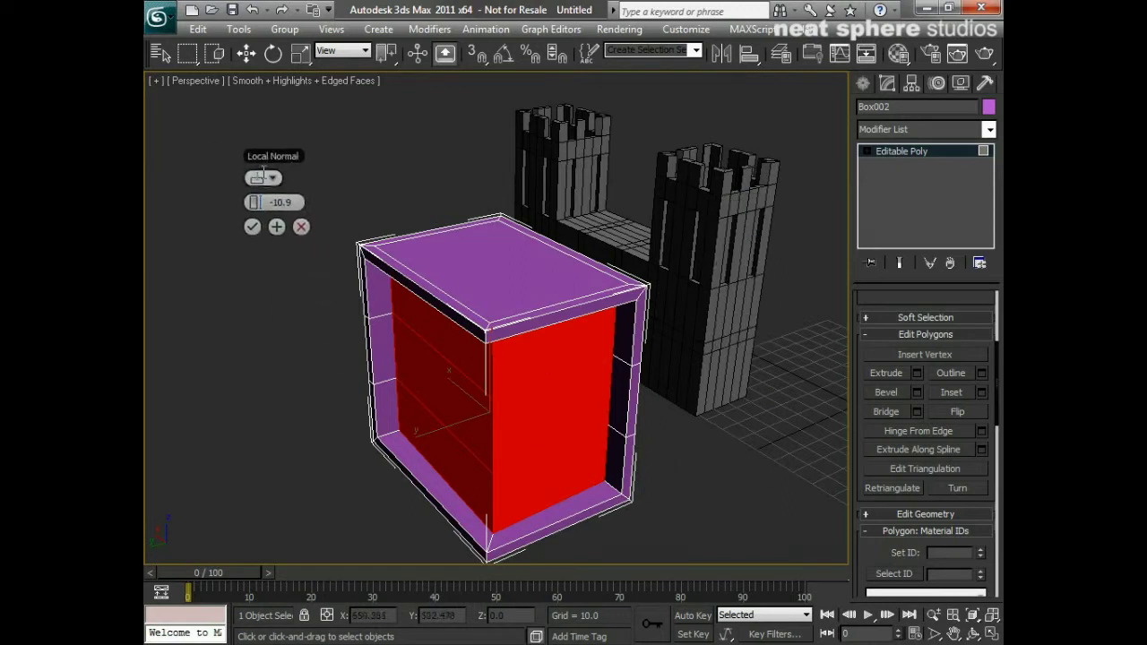
Try applying the inward extrusion of the side polygons several times in succession, then undo the repeated extrusions
click(277, 228)
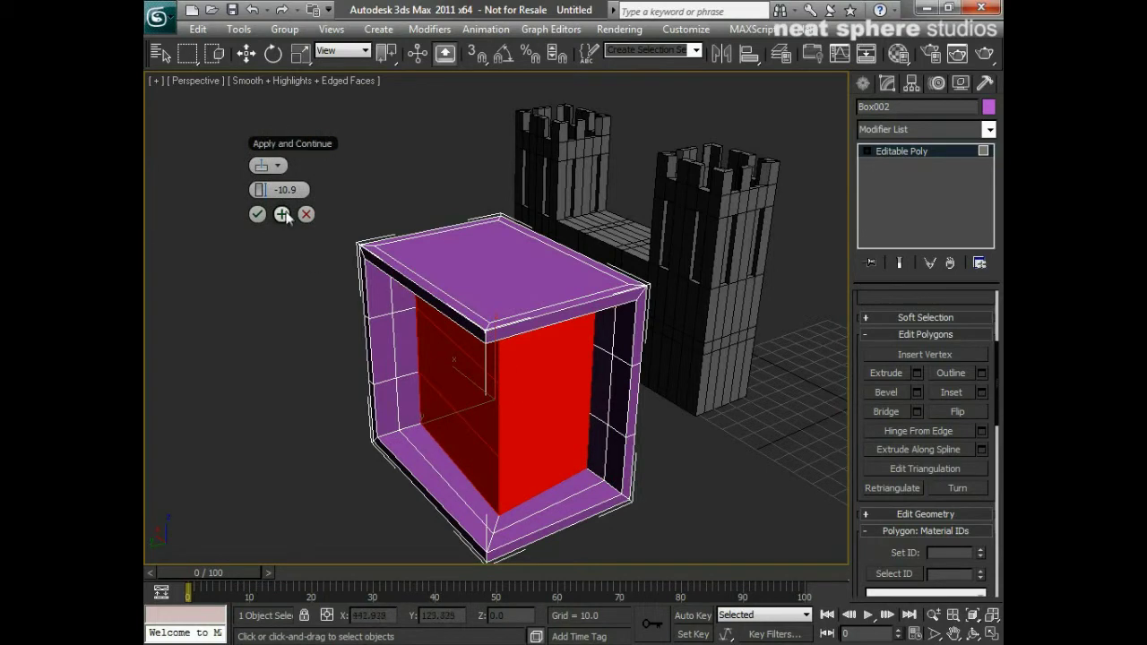
click(282, 213)
click(282, 213)
click(282, 212)
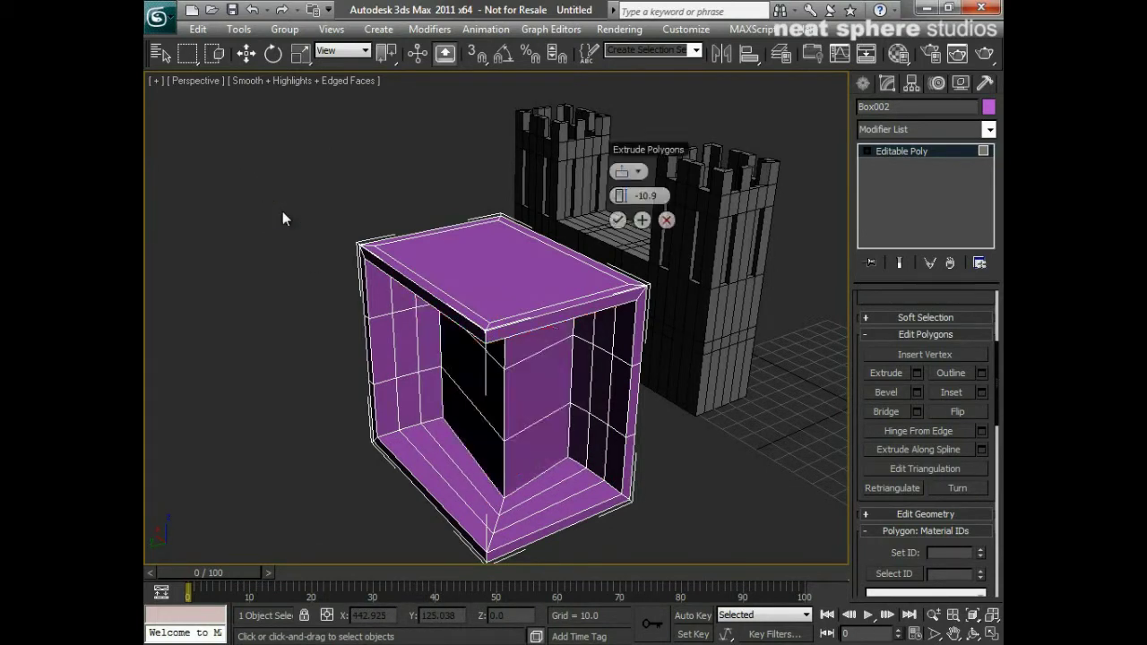
key(ctrl+z)
key(ctrl+z)
key(ctrl+z)
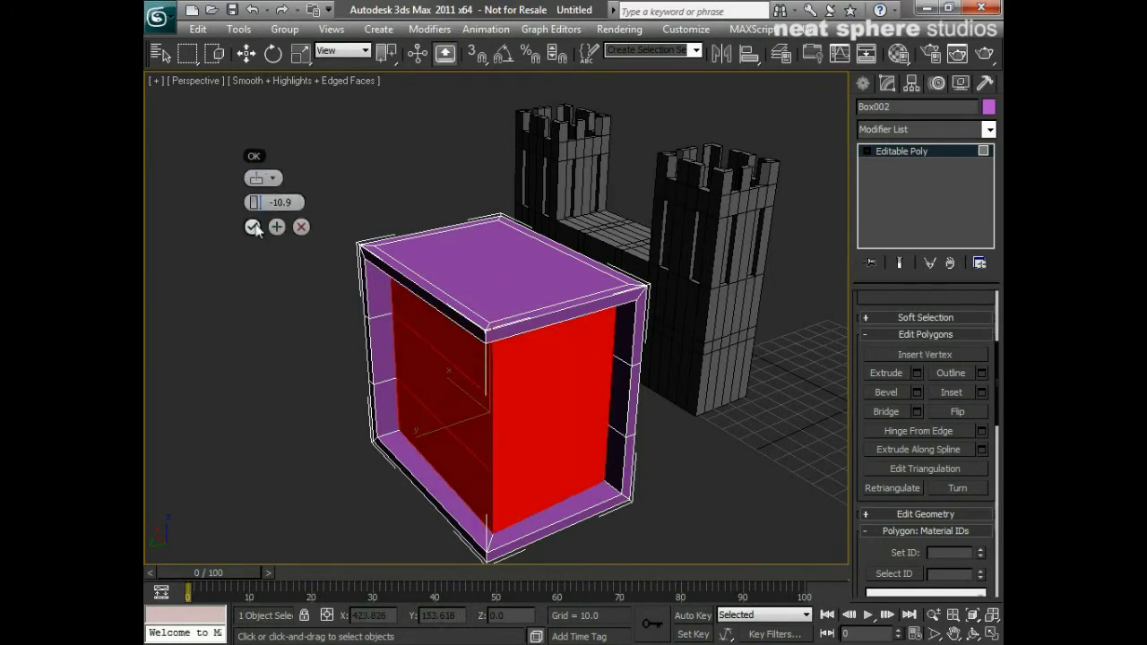
Apply the -10.9 Local Normal extrusion to the side polygons once and clear the polygon selection
click(255, 226)
alt+middle_drag(289, 504, 284, 433)
click(284, 433)
Select the middle recessed polygon on both adjacent sides and inset them as a Group by 4.449
click(474, 402)
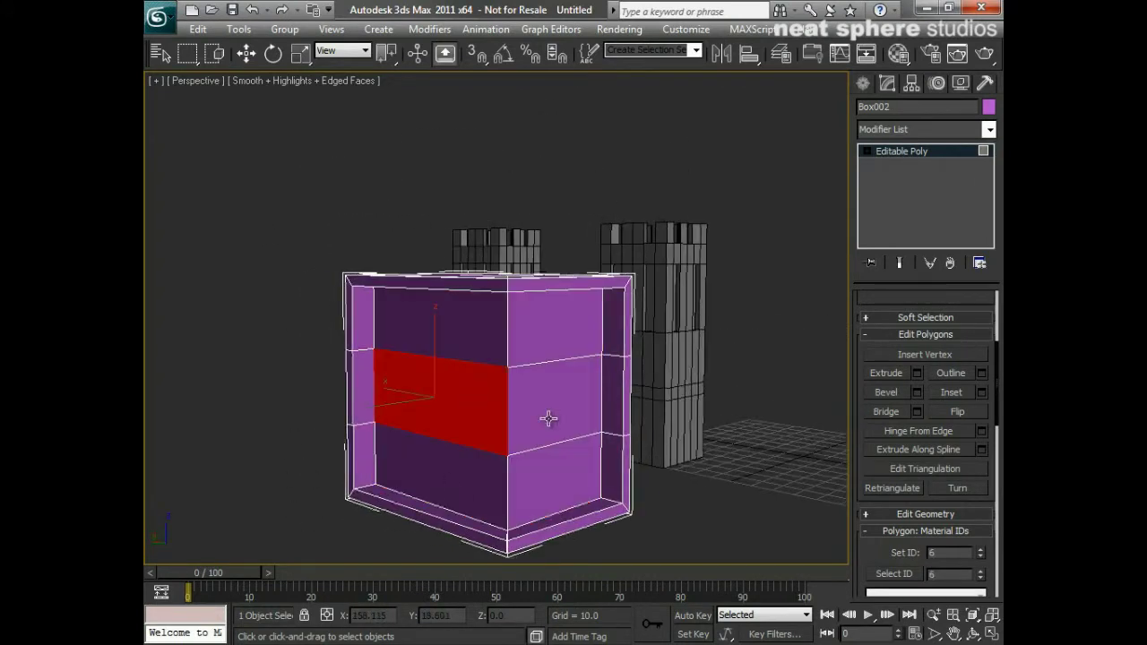
ctrl+click(548, 418)
alt+middle_drag(565, 434, 533, 450)
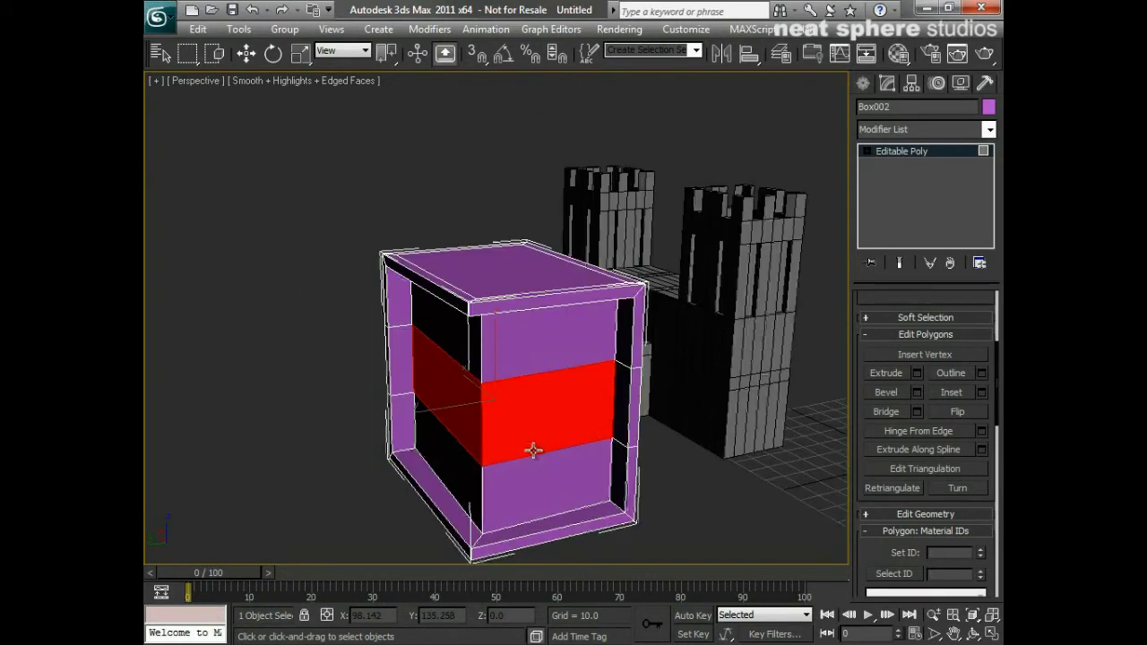
click(982, 392)
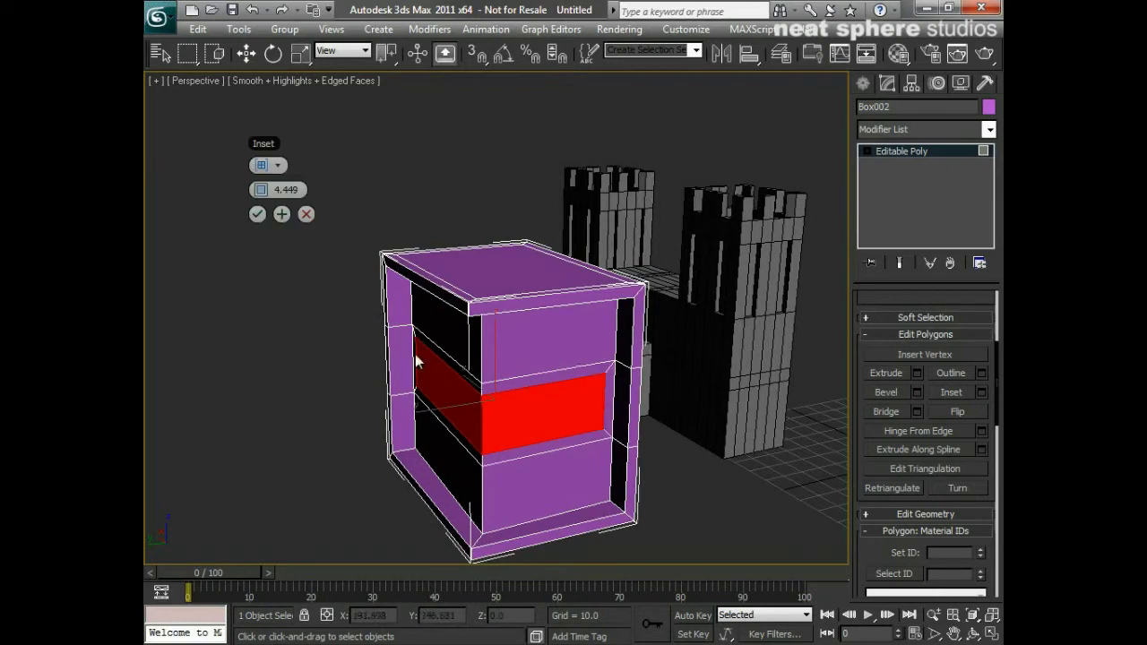
click(258, 215)
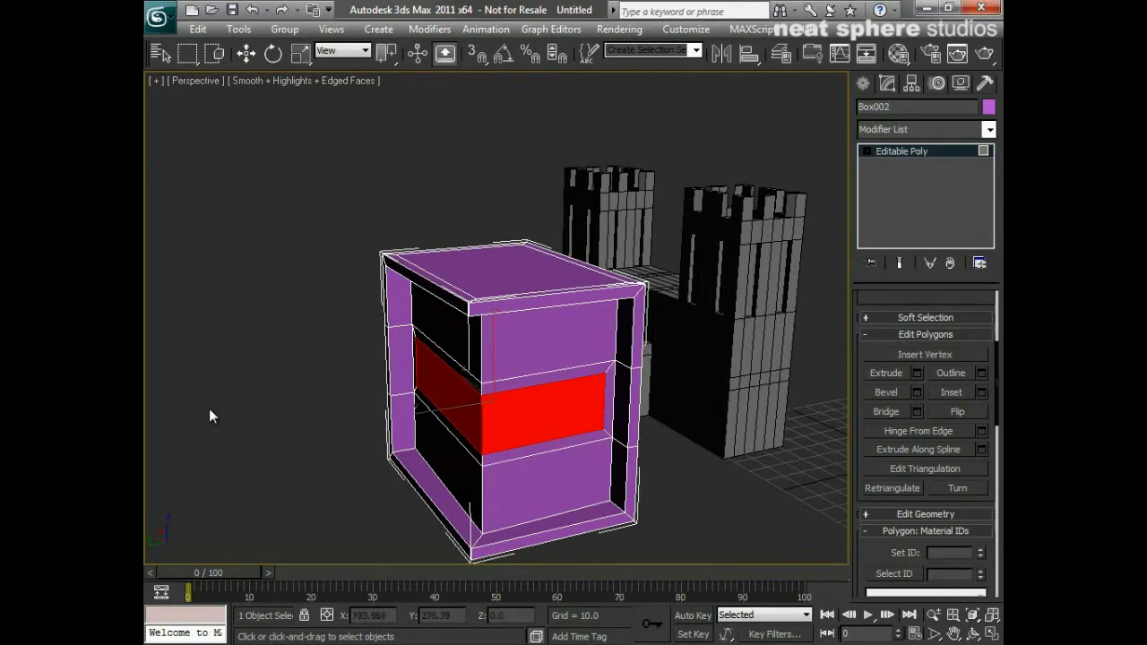
Extrude the two inset middle polygons inward using the Local Normal type with a height of about -7.531
click(916, 372)
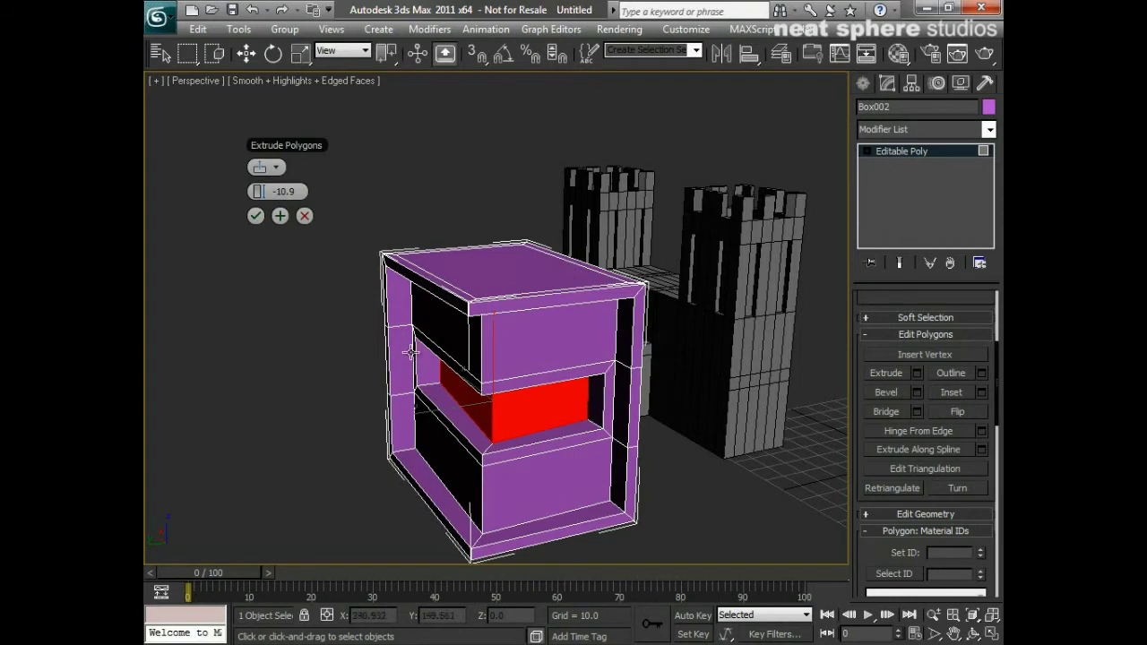
alt+middle_drag(399, 359, 314, 269)
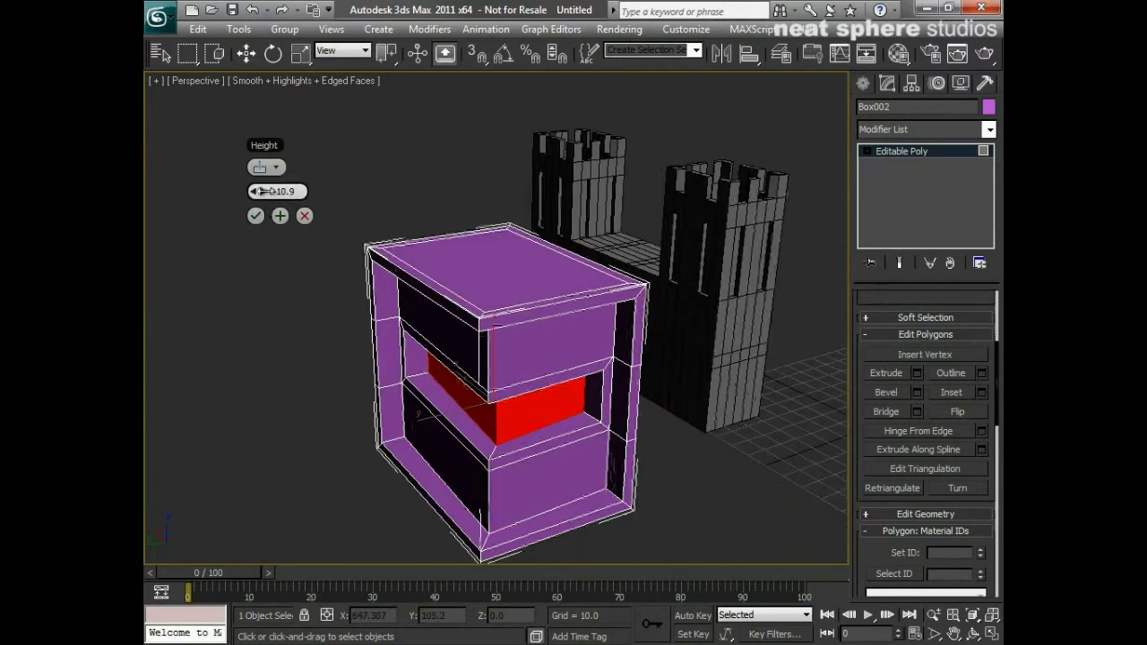
drag(260, 190, 357, 190)
alt+middle_drag(357, 190, 568, 322)
drag(268, 195, 201, 206)
alt+middle_drag(507, 383, 365, 377)
drag(259, 194, 237, 199)
alt+middle_drag(593, 384, 690, 386)
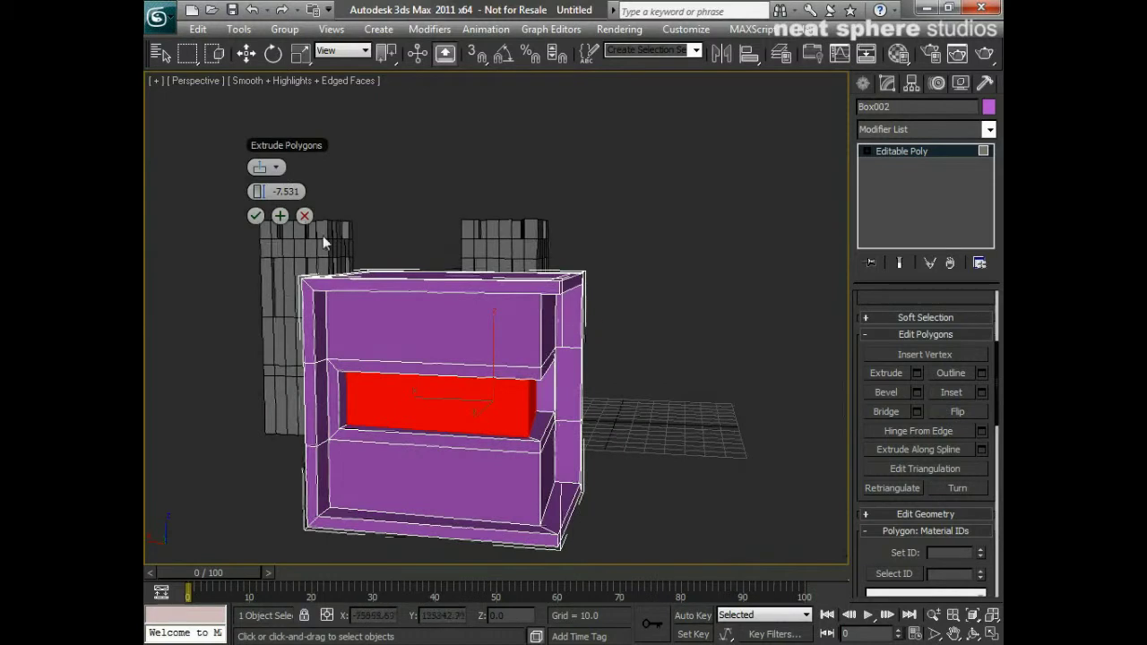
click(255, 216)
Select the four narrow border polygons around the box's top face, leaving the centre polygon unselected
click(678, 336)
alt+middle_drag(679, 337, 622, 374)
click(485, 295)
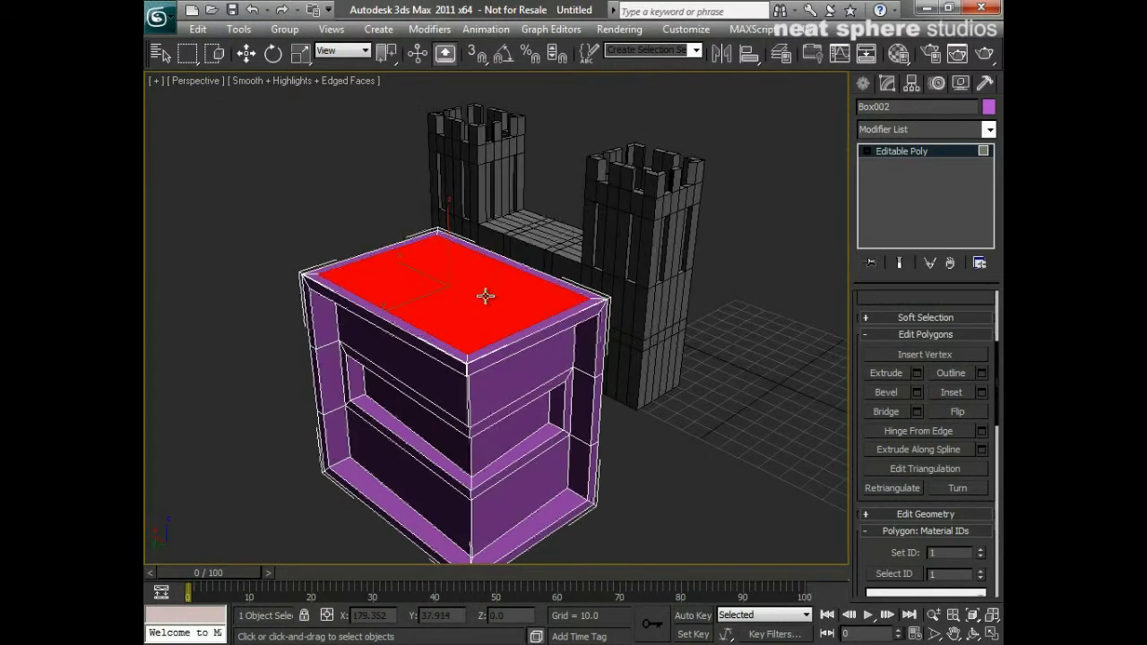
alt+middle_drag(485, 295, 460, 332)
click(472, 244)
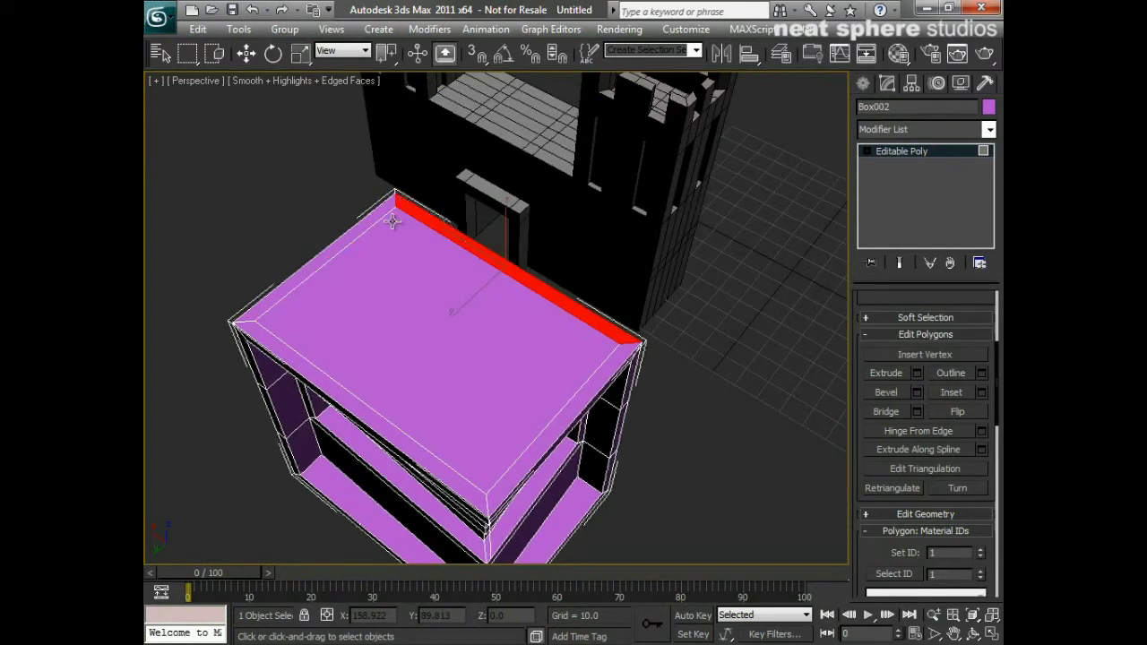
ctrl+click(383, 215)
ctrl+click(346, 395)
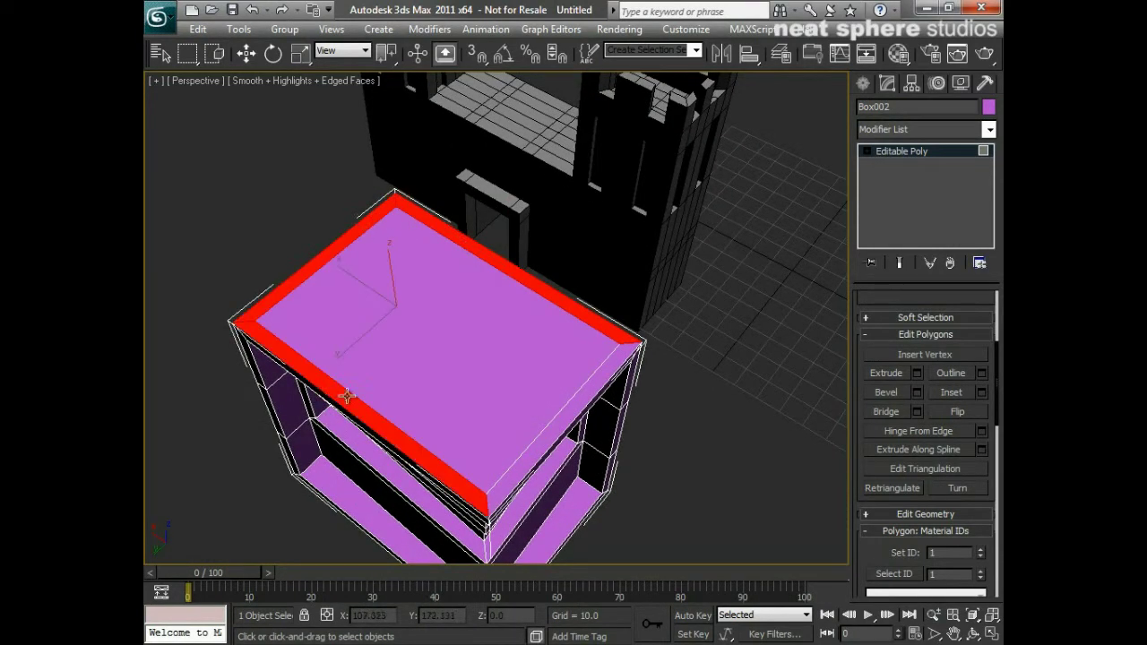
ctrl+click(554, 429)
alt+middle_drag(516, 450, 519, 392)
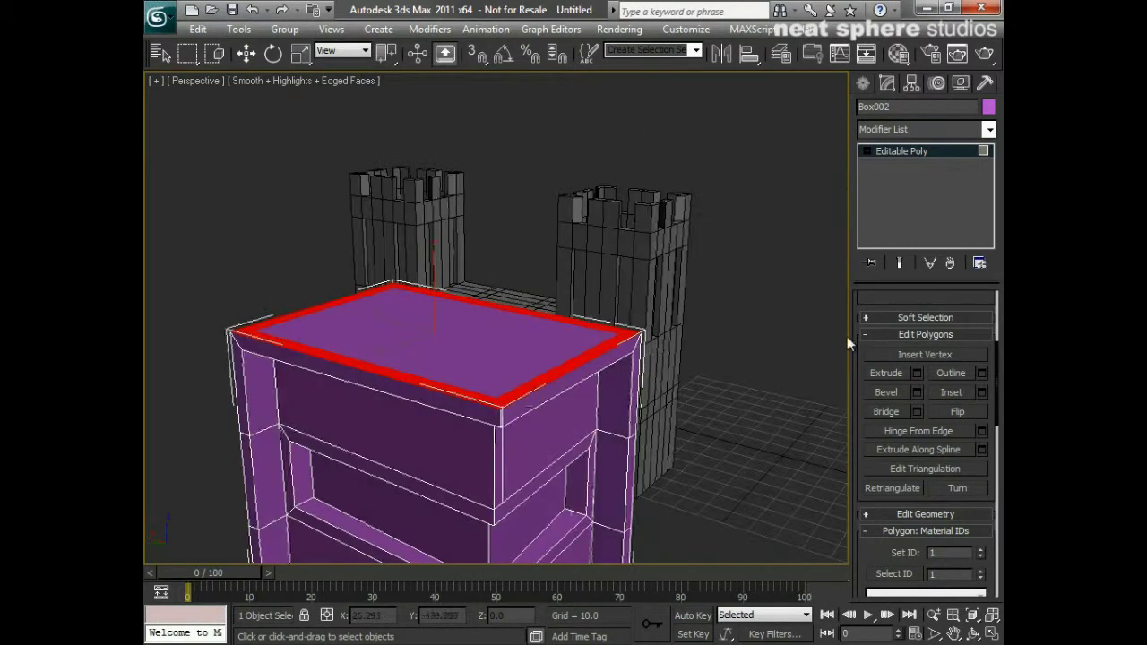
Extrude the top border polygons upward with the Local Normal type to form a raised wall around the top
click(916, 372)
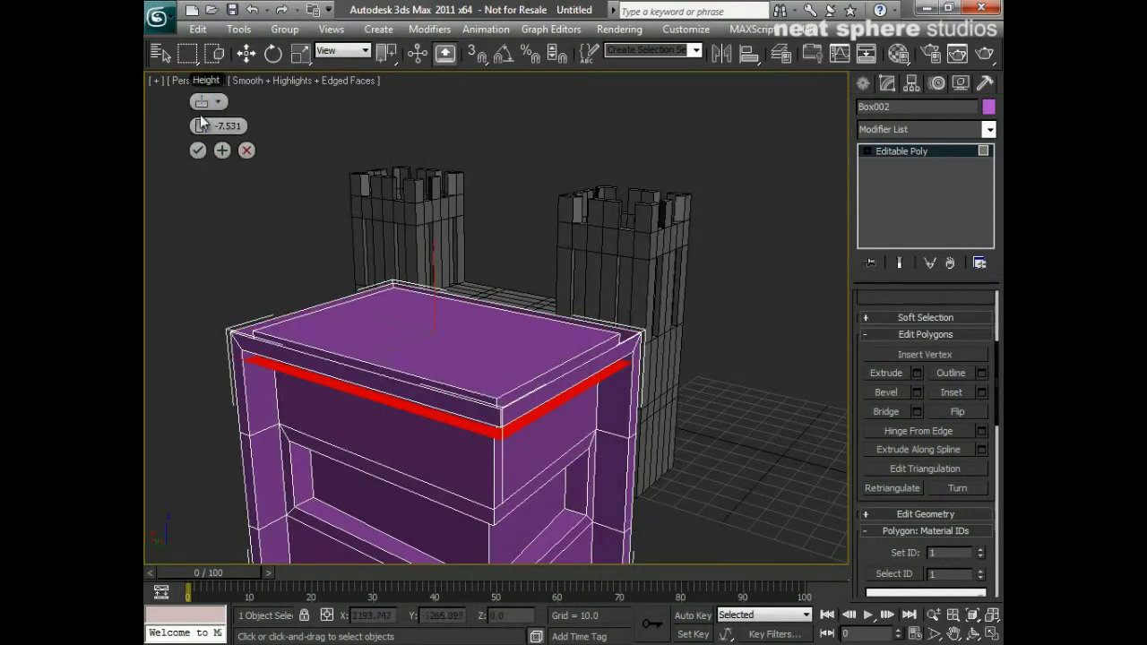
drag(204, 126, 324, 129)
click(201, 154)
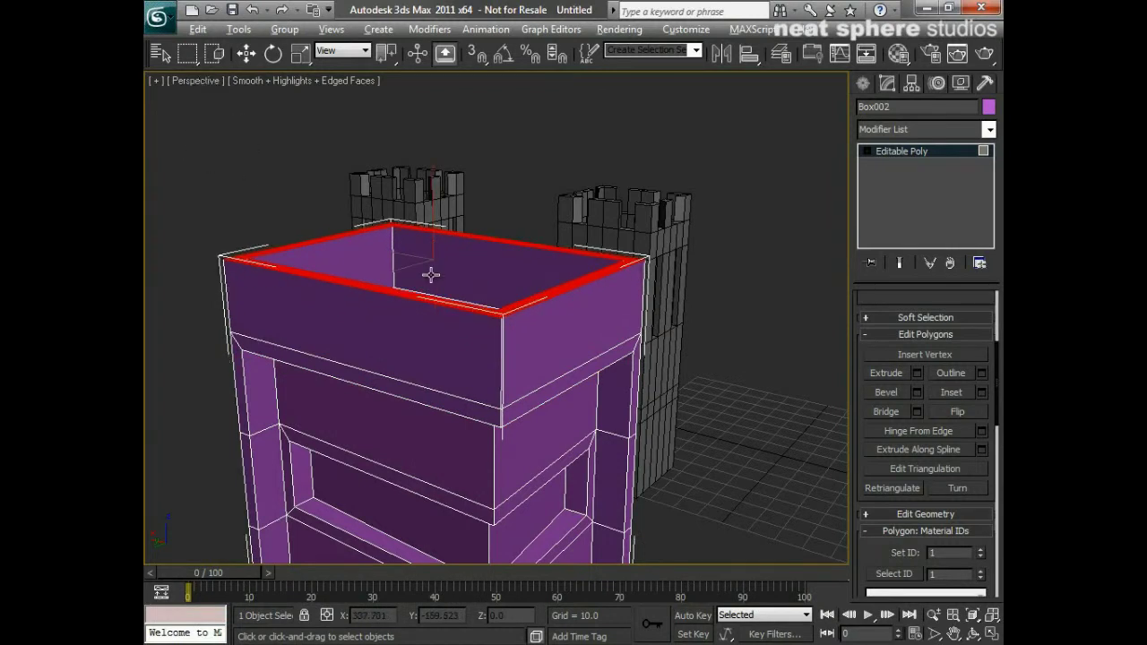
Select the floor polygon inside the raised wall and set up a Group bevel with a height of about 44.485
alt+middle_drag(430, 272, 440, 302)
click(440, 302)
alt+middle_drag(575, 370, 631, 380)
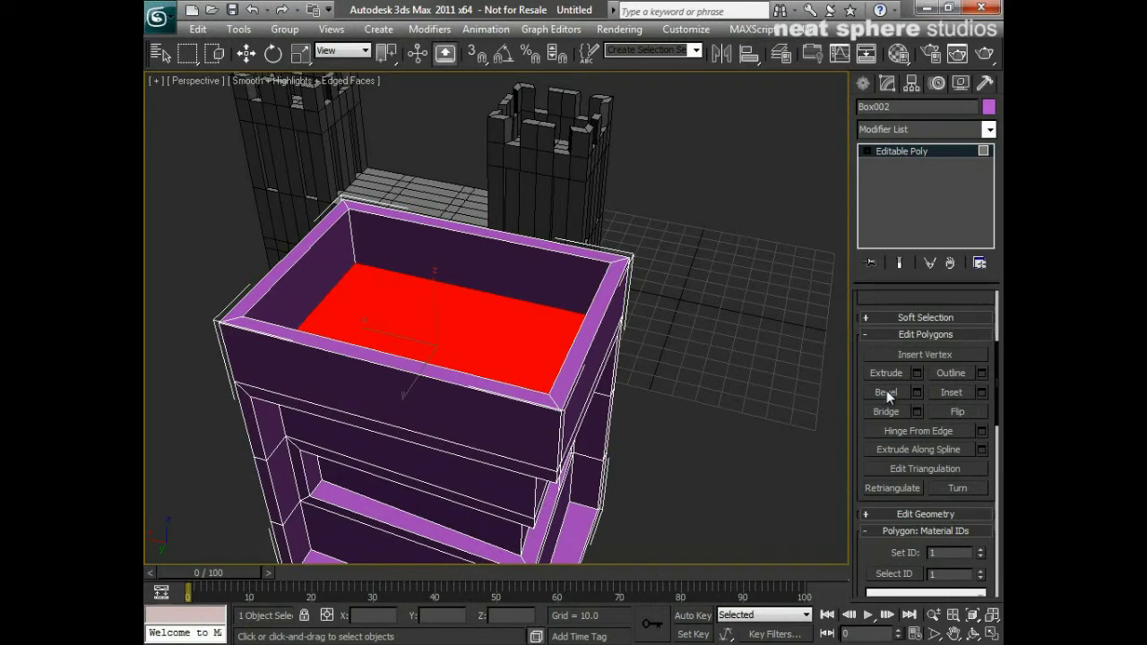
click(917, 392)
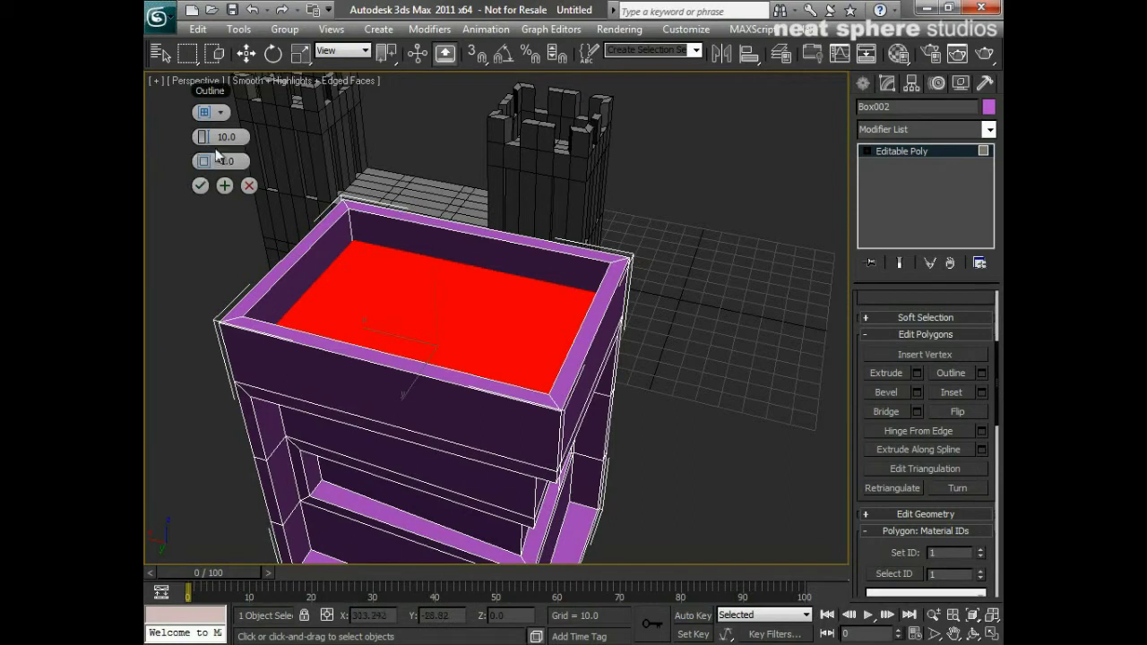
drag(209, 137, 295, 137)
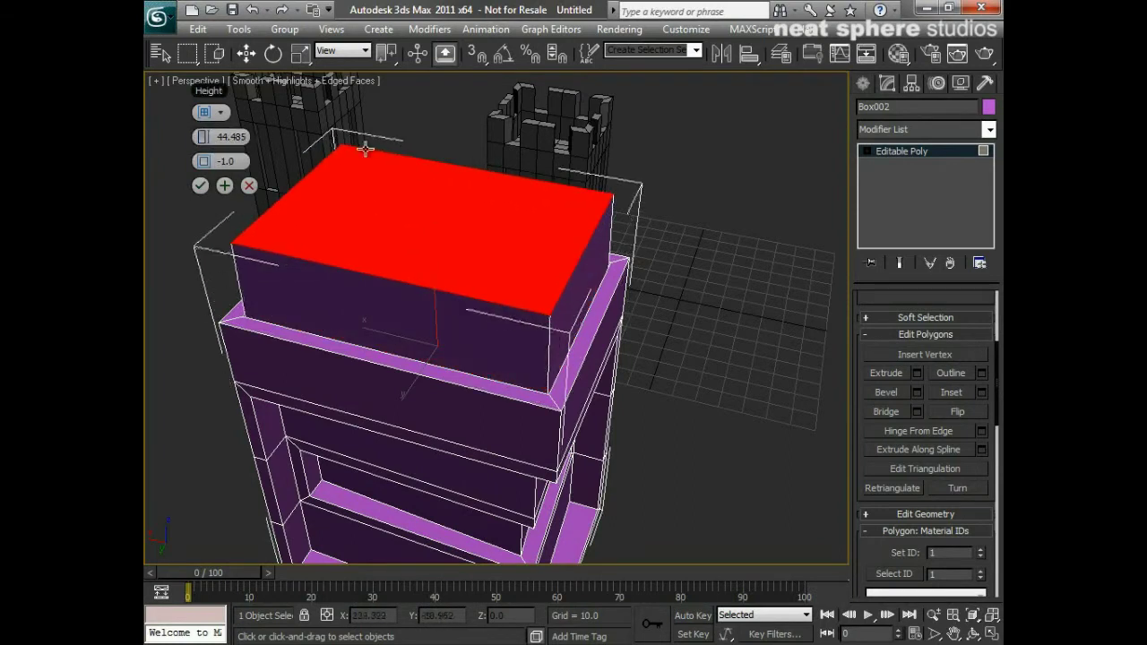
alt+middle_drag(386, 342, 561, 341)
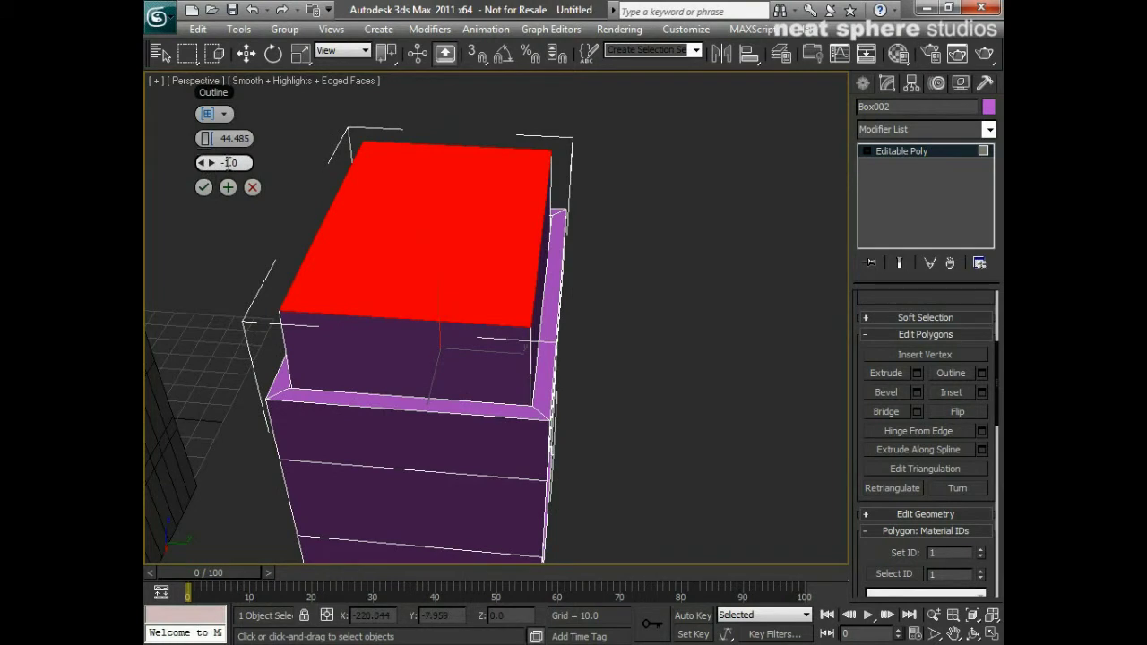
Set the bevel's outline amount to about -11.9 to taper the raised block above the wall
drag(207, 163, 160, 169)
alt+middle_drag(566, 360, 445, 324)
ctrl+alt+middle_drag(420, 225, 415, 301)
alt+middle_drag(599, 379, 493, 354)
drag(241, 80, 241, 165)
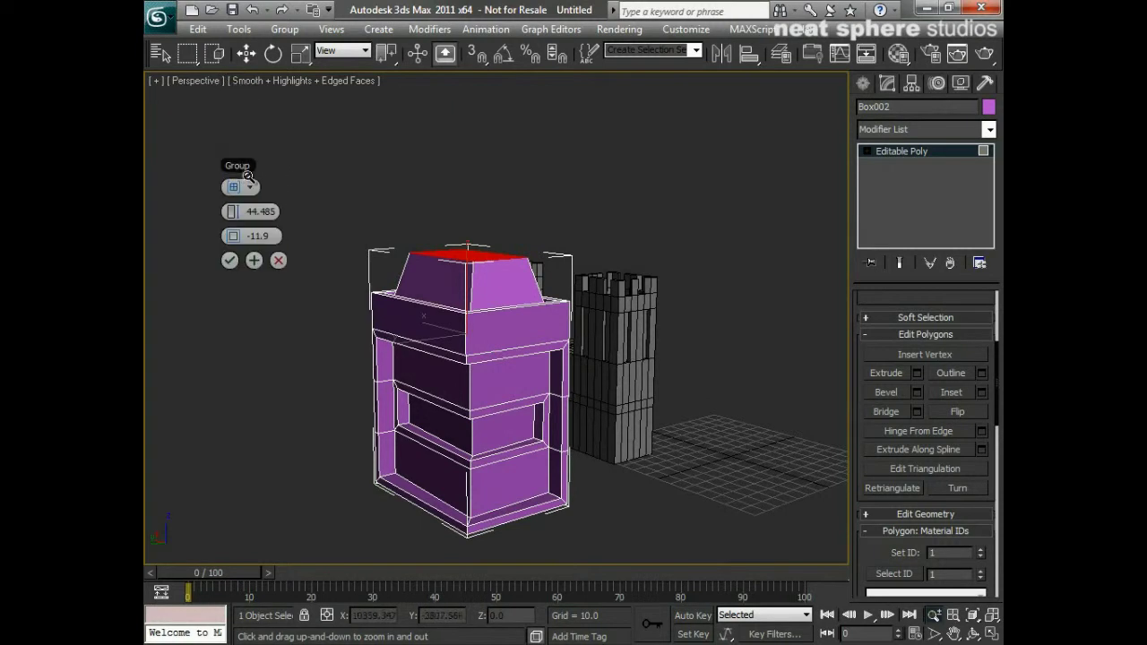
alt+middle_drag(520, 338, 483, 284)
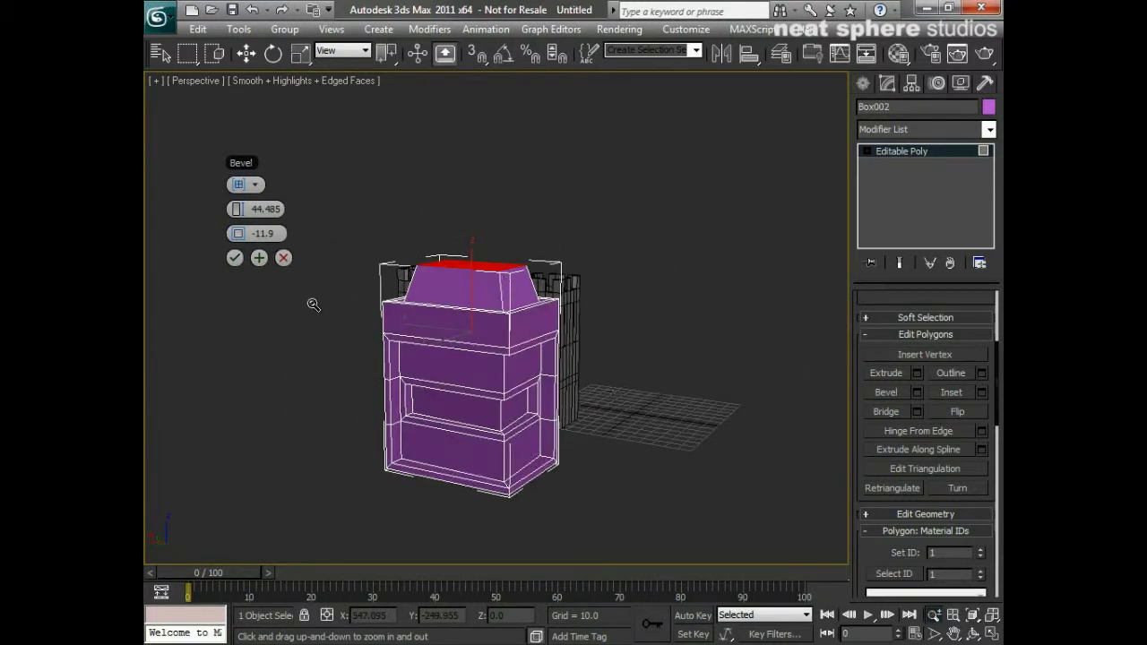
Reduce the bevel height of the tower's tapered top block to about 27.441 and accept the bevel
drag(235, 208, 172, 219)
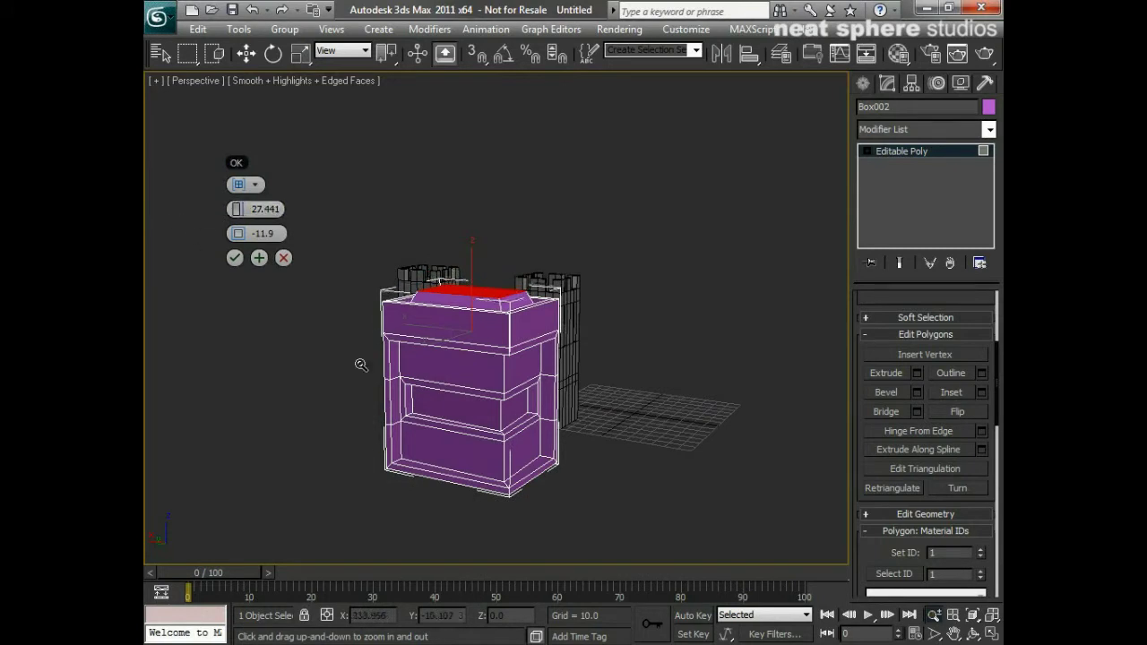
alt+middle_drag(390, 376, 389, 378)
click(235, 258)
right_click(293, 421)
alt+middle_drag(381, 469, 585, 420)
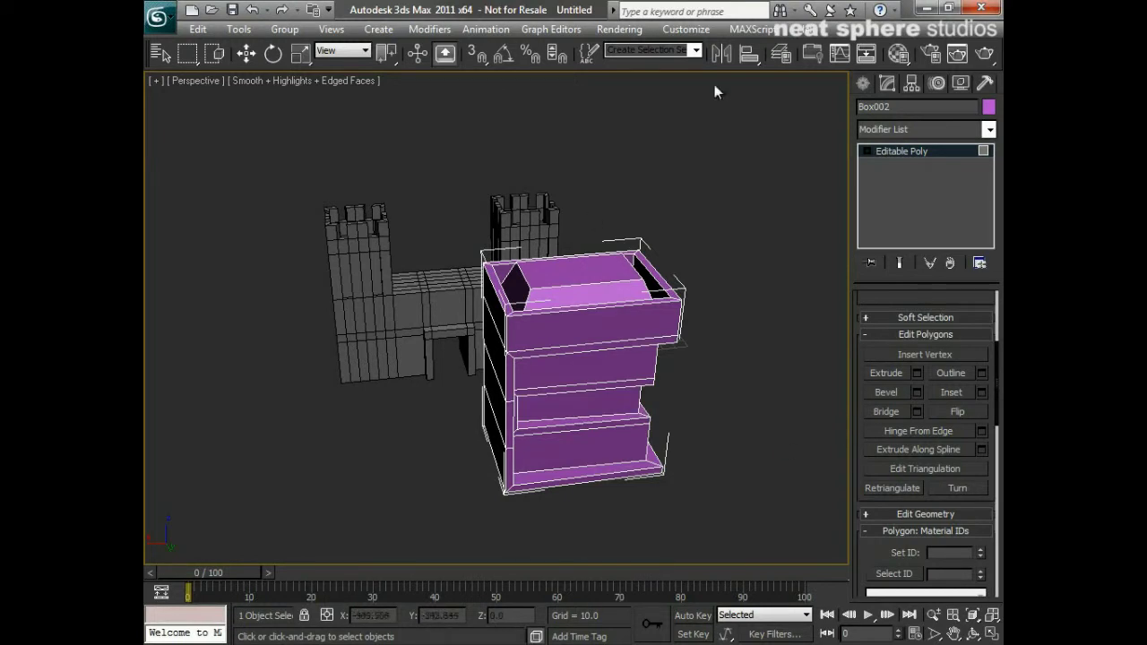
Mirror the tower across the X axis using the Copy clone option
click(722, 55)
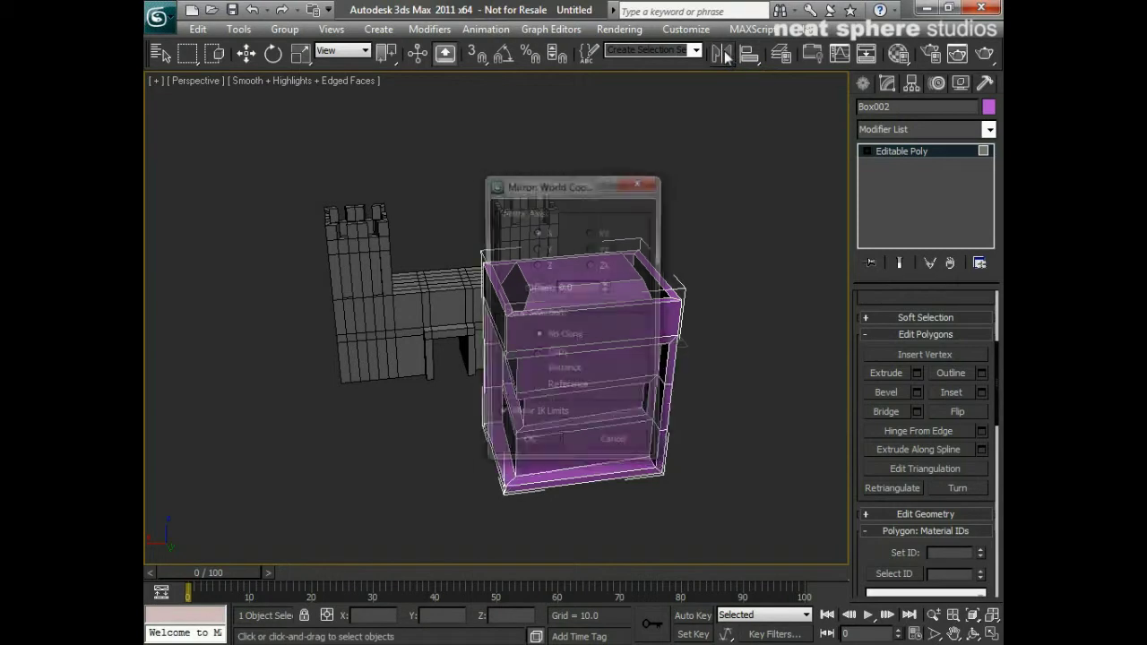
drag(573, 183, 842, 124)
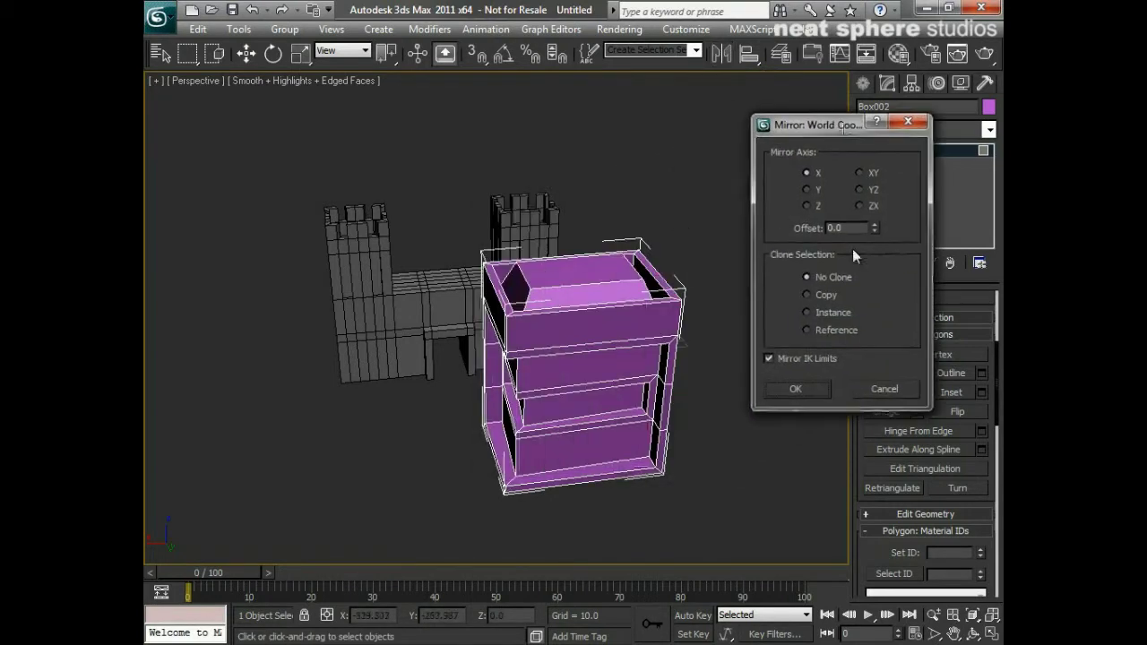
click(809, 294)
click(811, 387)
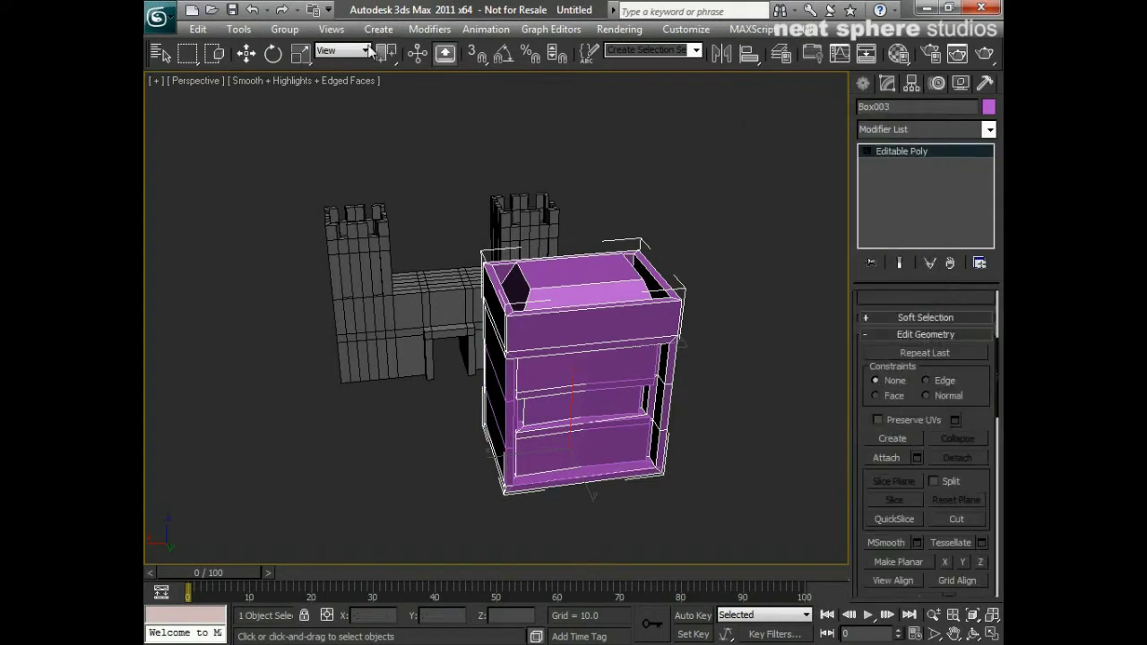
Move the mirrored tower along X to stand beside the original and attach the original tower to it
click(245, 53)
drag(560, 439, 302, 452)
mouse_move(454, 447)
alt+middle_down()
mouse_move(404, 455)
mouse_move(469, 448)
alt+middle_up()
drag(287, 490, 262, 493)
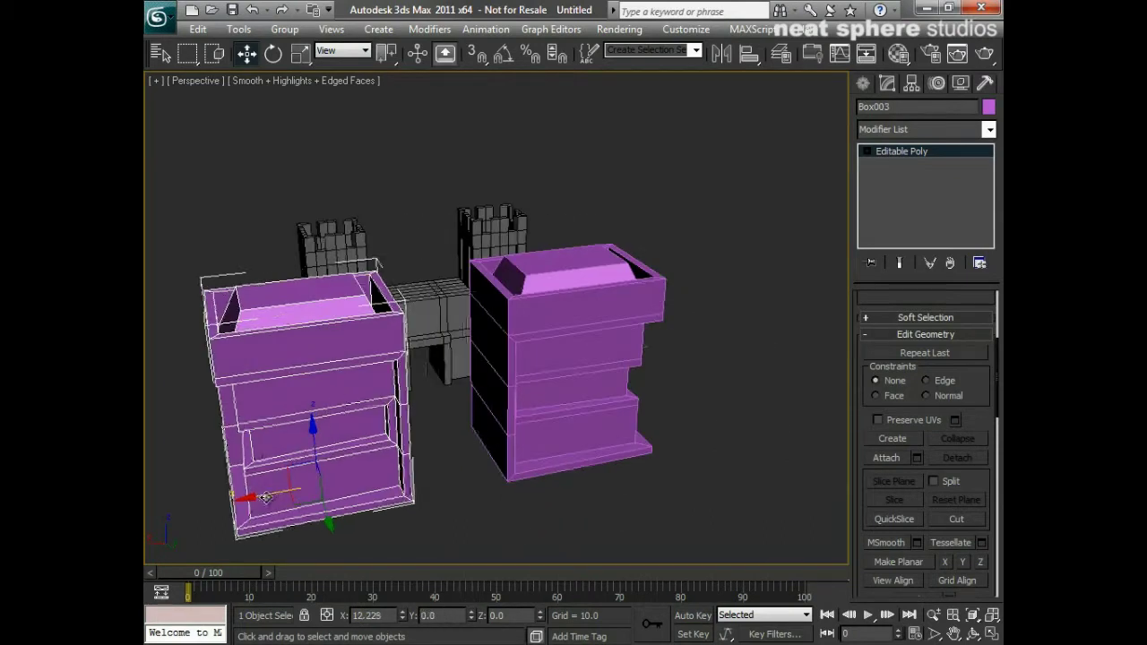
click(885, 458)
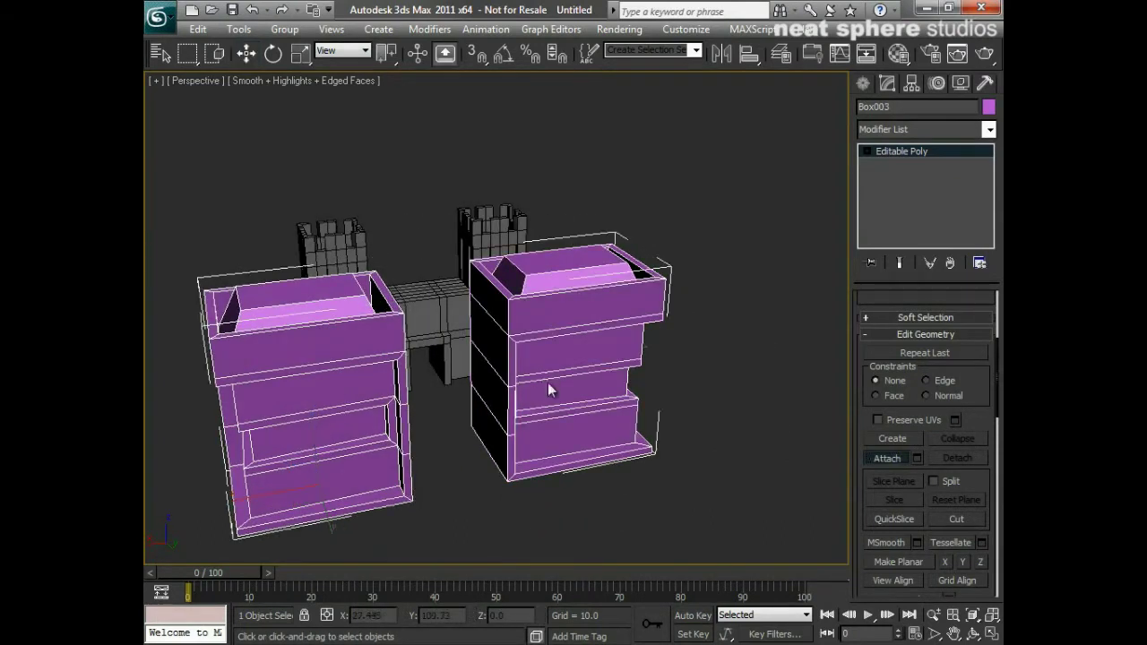
alt+middle_drag(547, 399, 576, 492)
Select the mirrored tower as an element and move it along X to widen the gap between the towers
click(865, 151)
click(896, 219)
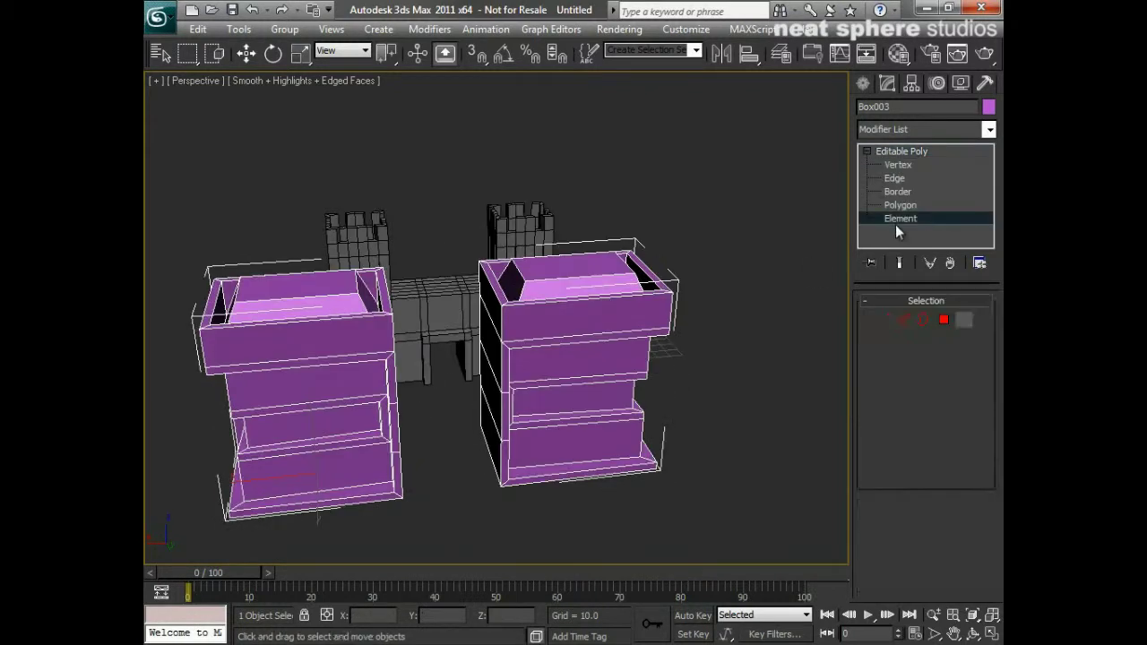
click(269, 463)
drag(260, 397, 174, 390)
click(435, 478)
Select the two lower polygons on each tower's inner side so that both pairs face each other across the gap
click(946, 322)
click(492, 451)
ctrl+click(495, 397)
alt+middle_drag(495, 396, 346, 368)
ctrl+click(347, 368)
ctrl+click(335, 401)
alt+middle_drag(245, 442, 299, 435)
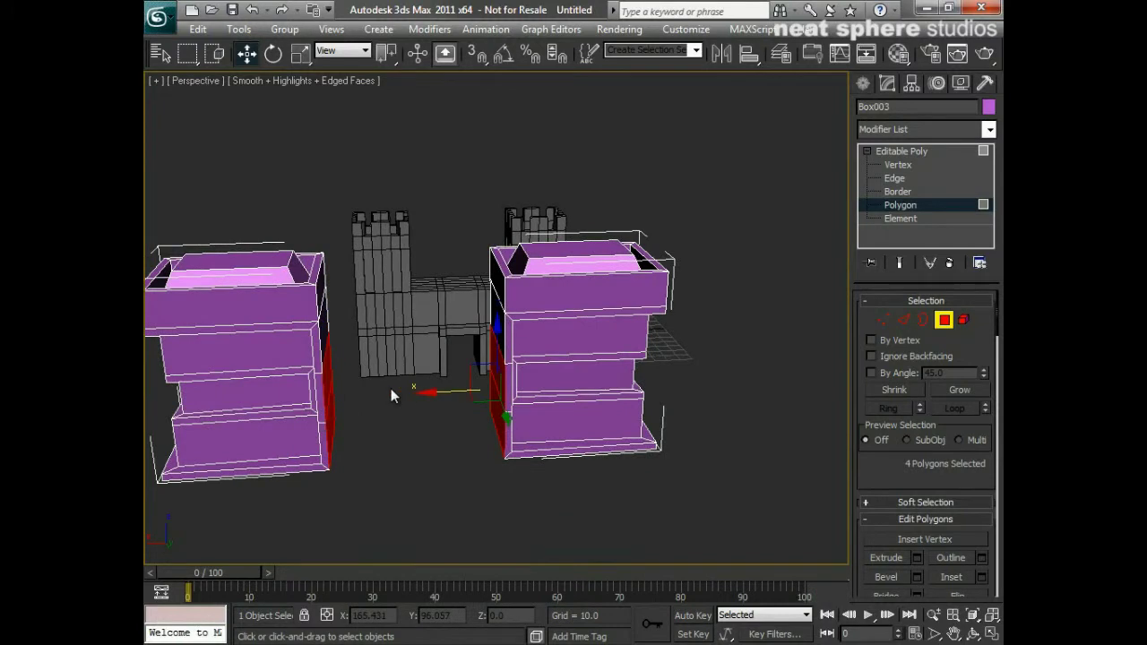
Set up a Bridge between the selected polygon pairs to join the two towers
drag(893, 474, 877, 283)
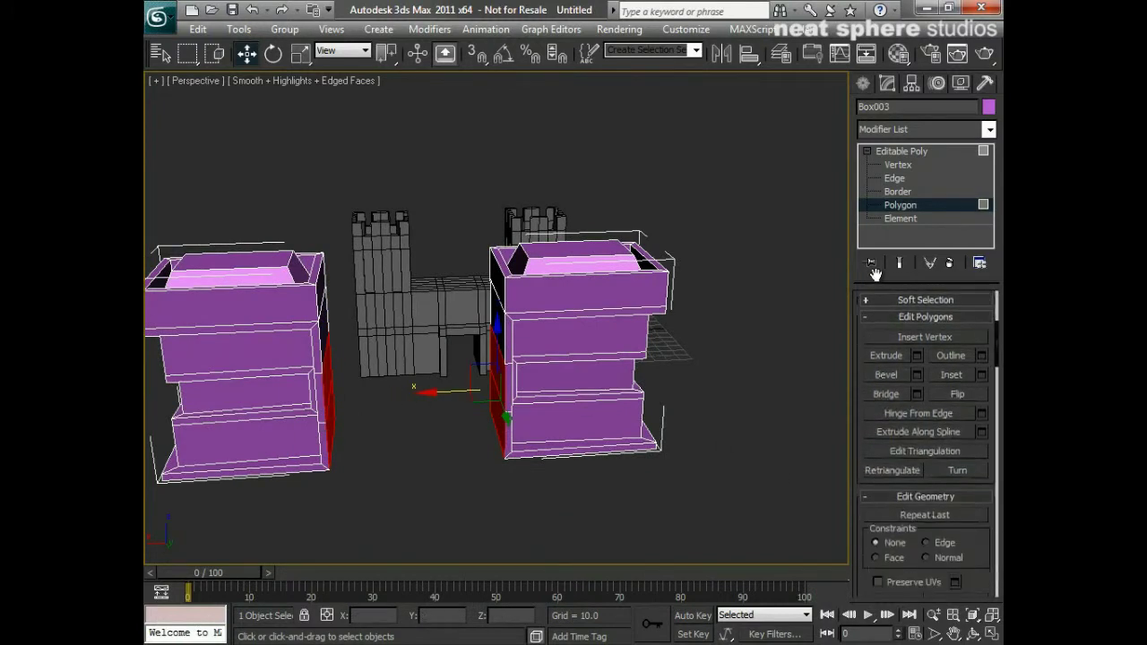
click(915, 394)
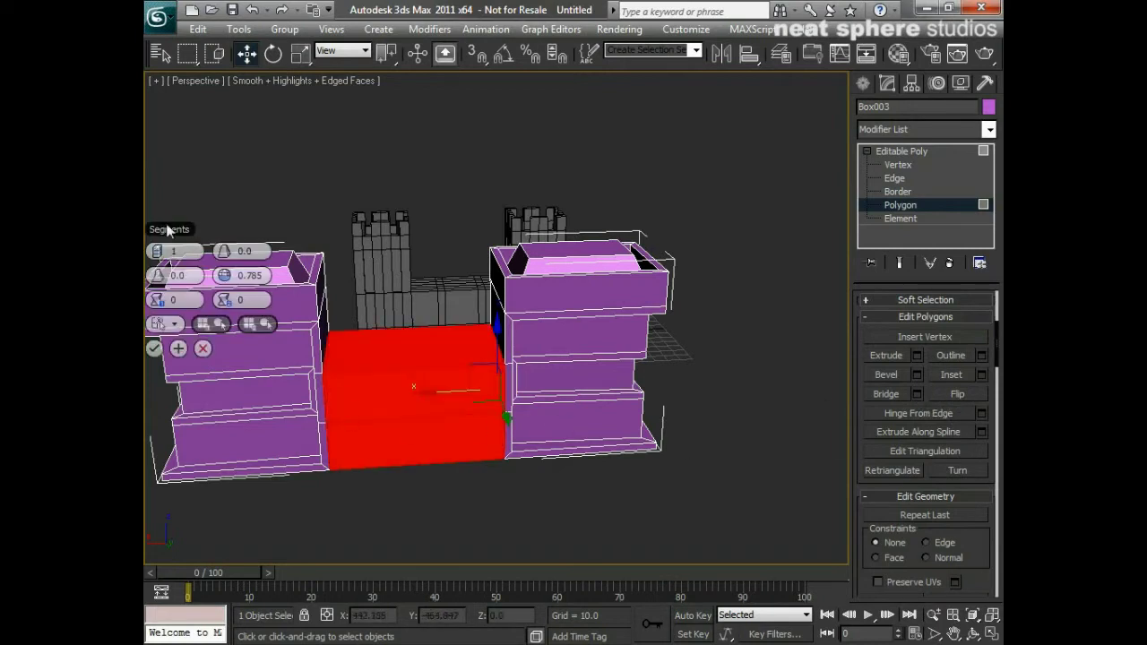
drag(166, 230, 249, 107)
alt+middle_drag(534, 391, 528, 368)
scroll(508, 391, up, 2)
alt+middle_drag(407, 368, 407, 407)
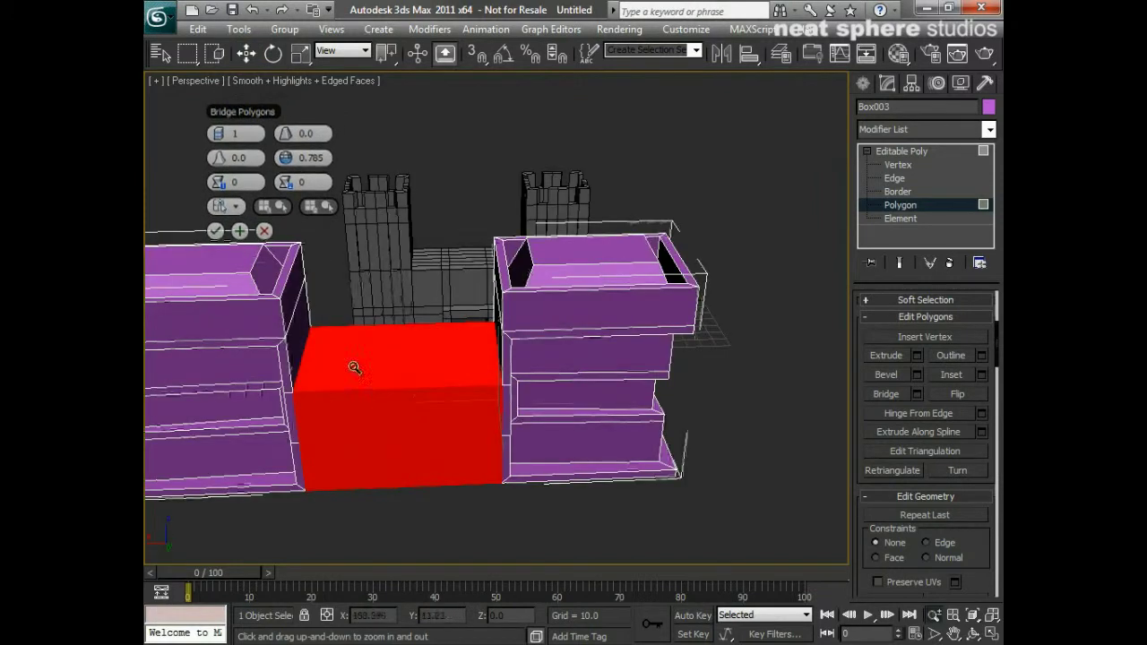
Set the bridge to 23 segments and try a taper of -1.49 with a bias of -99
drag(224, 136, 299, 132)
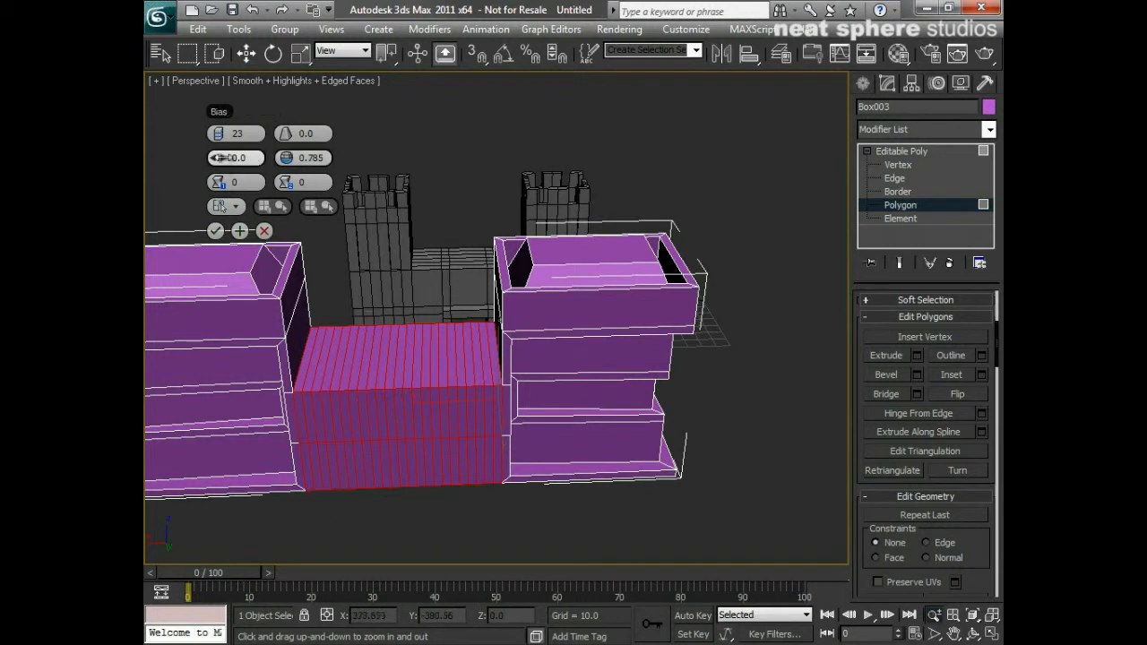
drag(325, 151, 338, 151)
mouse_move(405, 392)
alt+middle_down()
mouse_move(407, 439)
mouse_move(394, 460)
mouse_move(395, 393)
alt+middle_up()
mouse_move(291, 131)
mouse_down()
mouse_move(302, 129)
mouse_move(285, 128)
mouse_move(286, 111)
mouse_up()
drag(220, 152, 220, 162)
drag(288, 131, 285, 129)
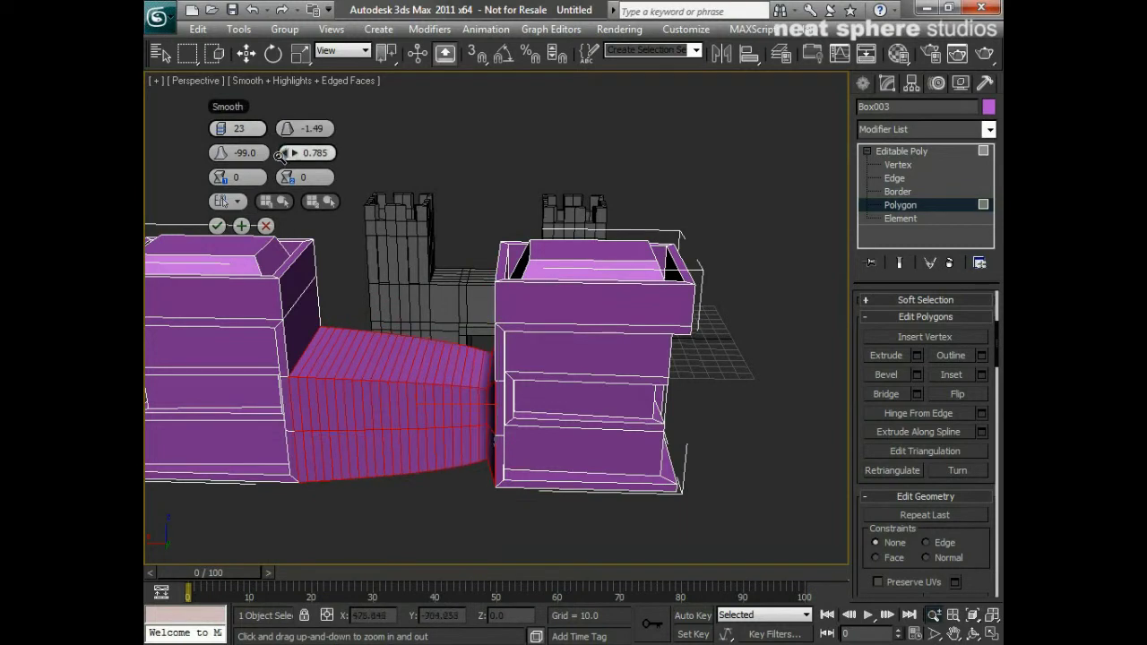
Reset the bridge's bias to 0 and set its taper to -1.97
drag(197, 158, 381, 177)
click(257, 156)
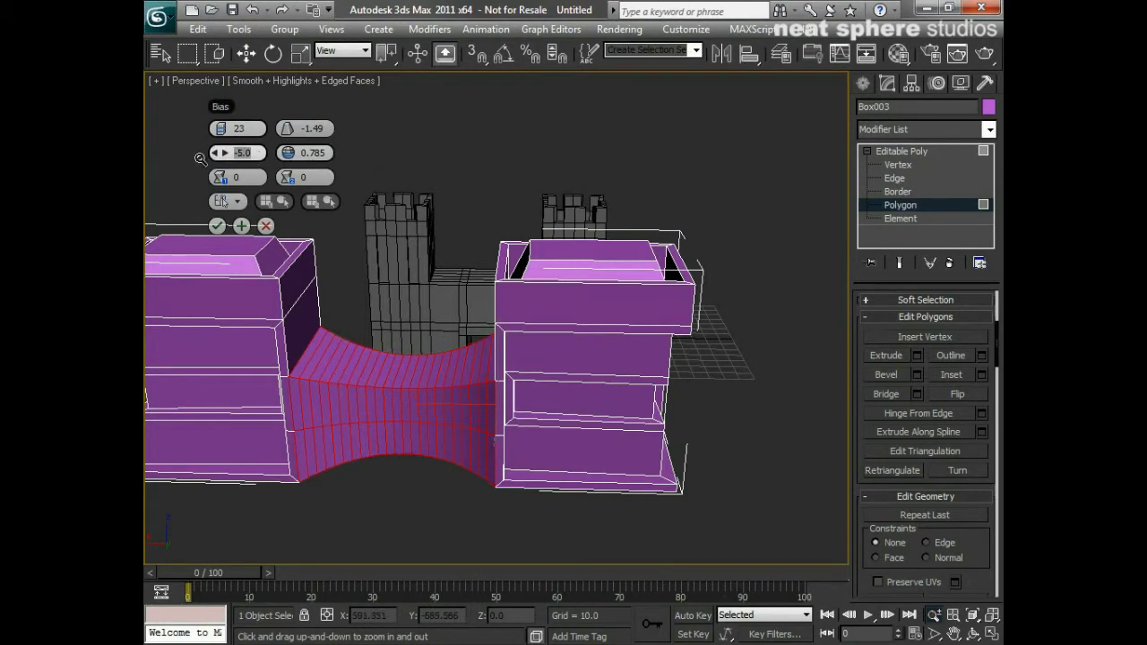
text(0)
key(Return)
drag(291, 128, 292, 153)
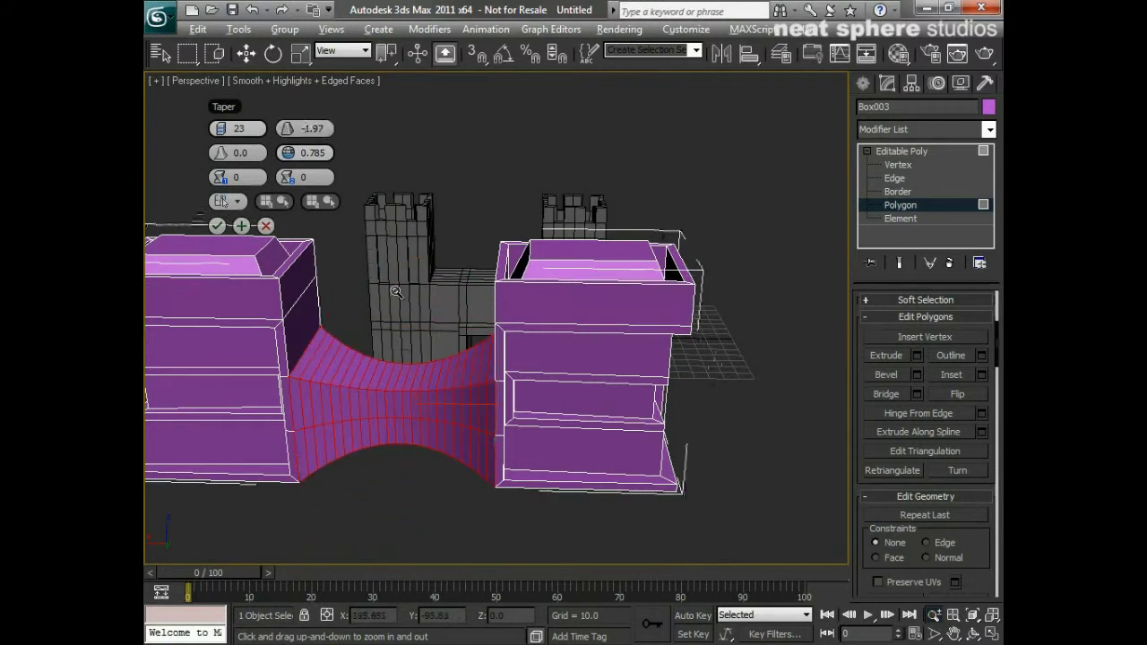
alt+middle_drag(452, 384, 430, 327)
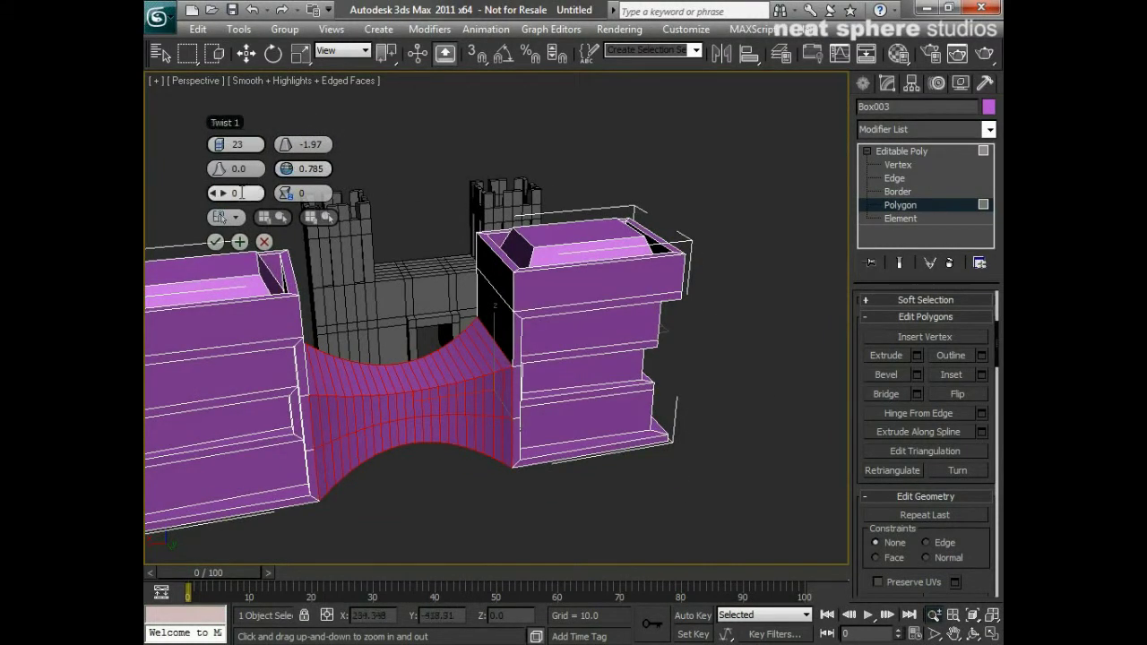
Try twisting the bridge between the towers with a Twist 1 value of 1
drag(222, 196, 230, 193)
alt+middle_drag(509, 392, 461, 380)
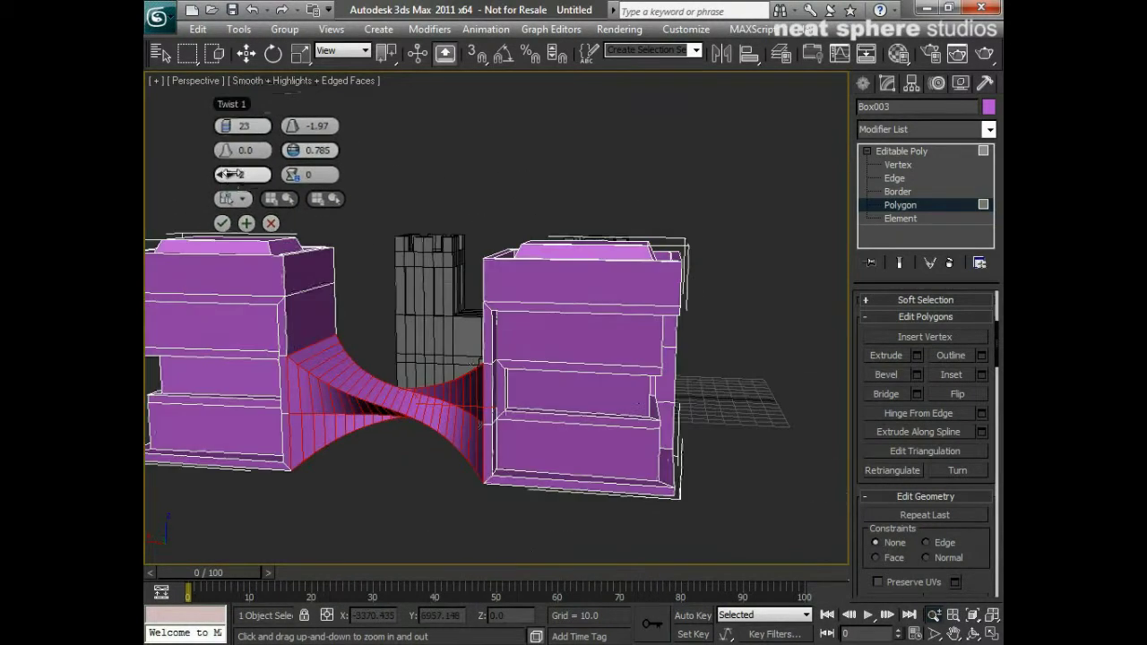
drag(231, 174, 220, 180)
alt+middle_drag(394, 376, 448, 410)
Reduce the bridge to 1 segment, reset Twist 1 to 0 and accept the bridge
right_click(220, 135)
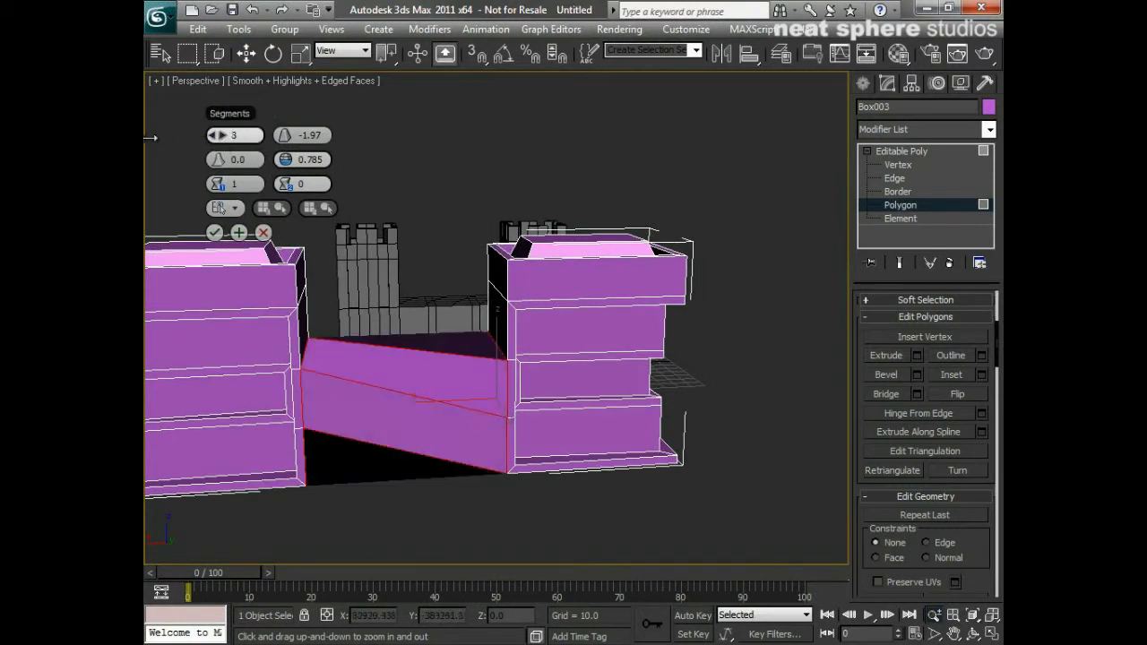
drag(213, 184, 208, 183)
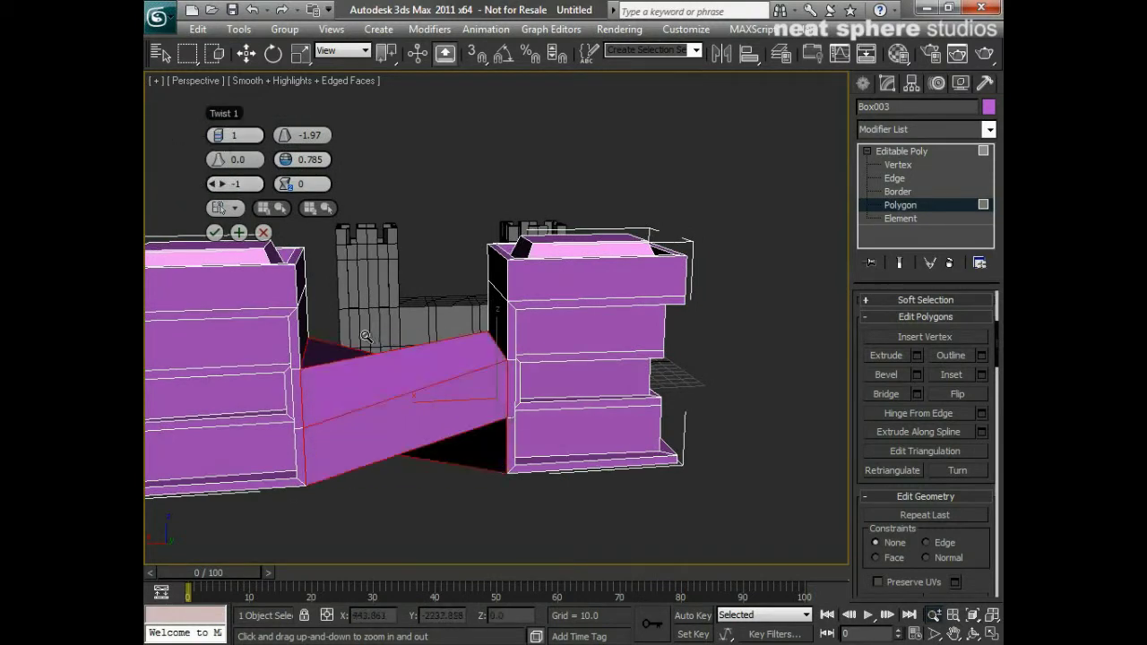
right_click(223, 184)
alt+middle_drag(470, 335, 371, 251)
click(226, 206)
Select the two front polygons of the bridge and extrude them outward to form a platform in front of the towers
alt+middle_drag(275, 435, 352, 413)
drag(414, 382, 415, 407)
right_click(576, 486)
alt+middle_drag(576, 489, 551, 494)
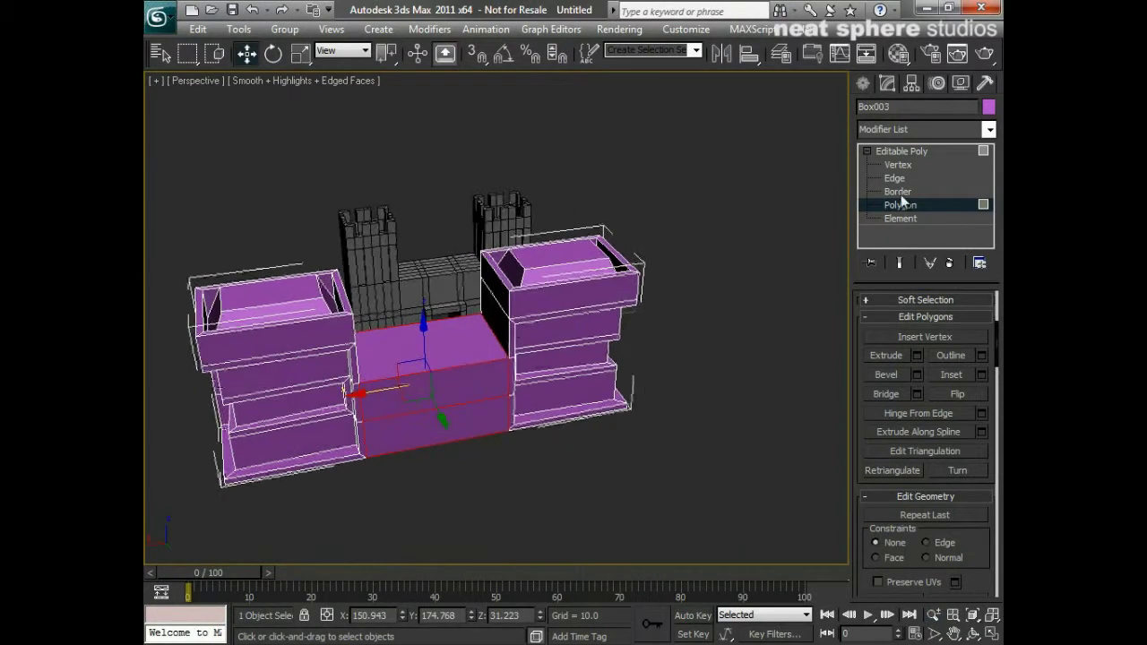
click(455, 386)
ctrl+click(475, 408)
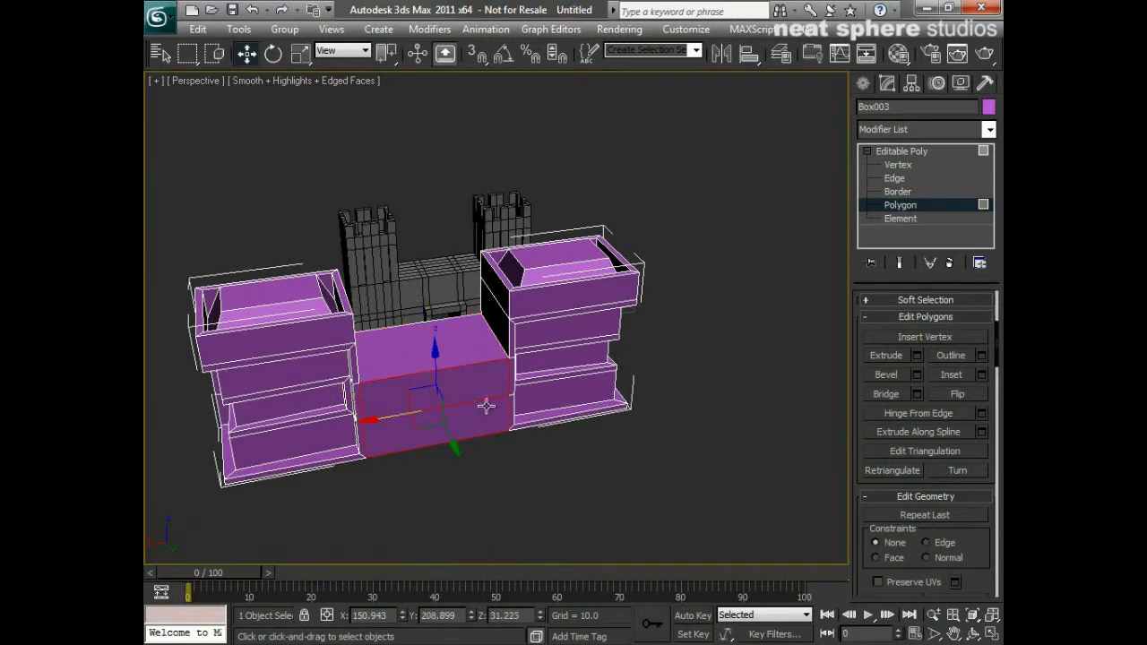
click(886, 356)
drag(466, 379, 479, 4)
alt+middle_drag(436, 345, 511, 324)
middle_drag(548, 411, 550, 313)
Extrude only the platform's lower front polygon farther forward to form a step
click(486, 423)
drag(474, 424, 537, 207)
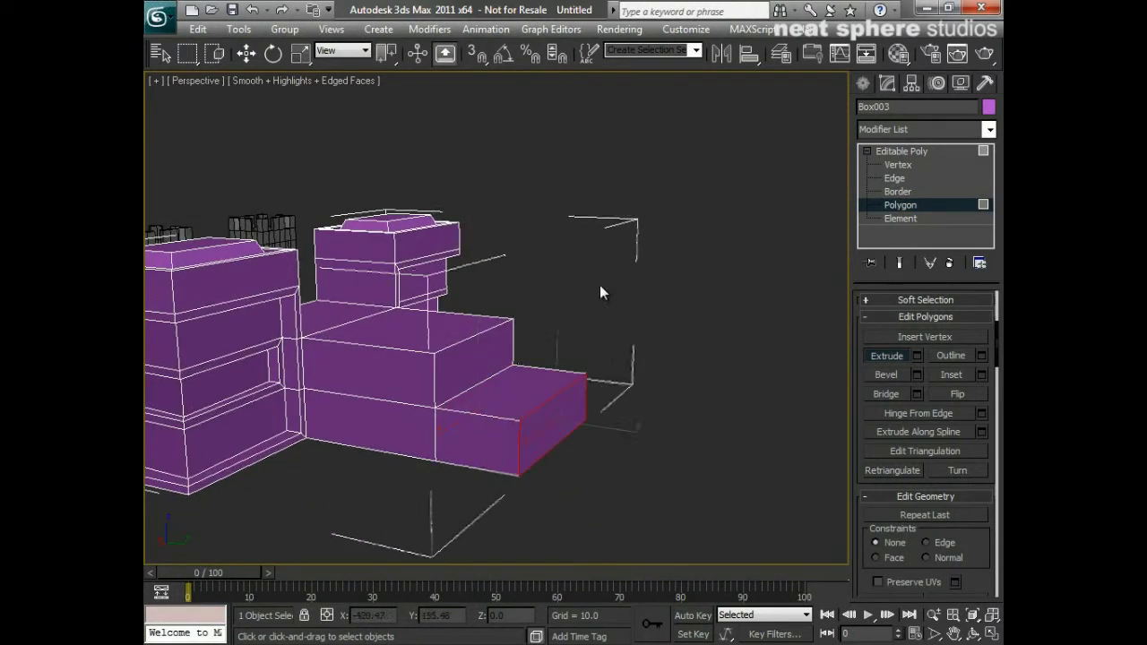
mouse_move(671, 450)
alt+middle_down()
mouse_move(492, 456)
mouse_move(425, 430)
mouse_move(576, 435)
mouse_move(651, 457)
alt+middle_up()
alt+middle_drag(494, 388, 531, 482)
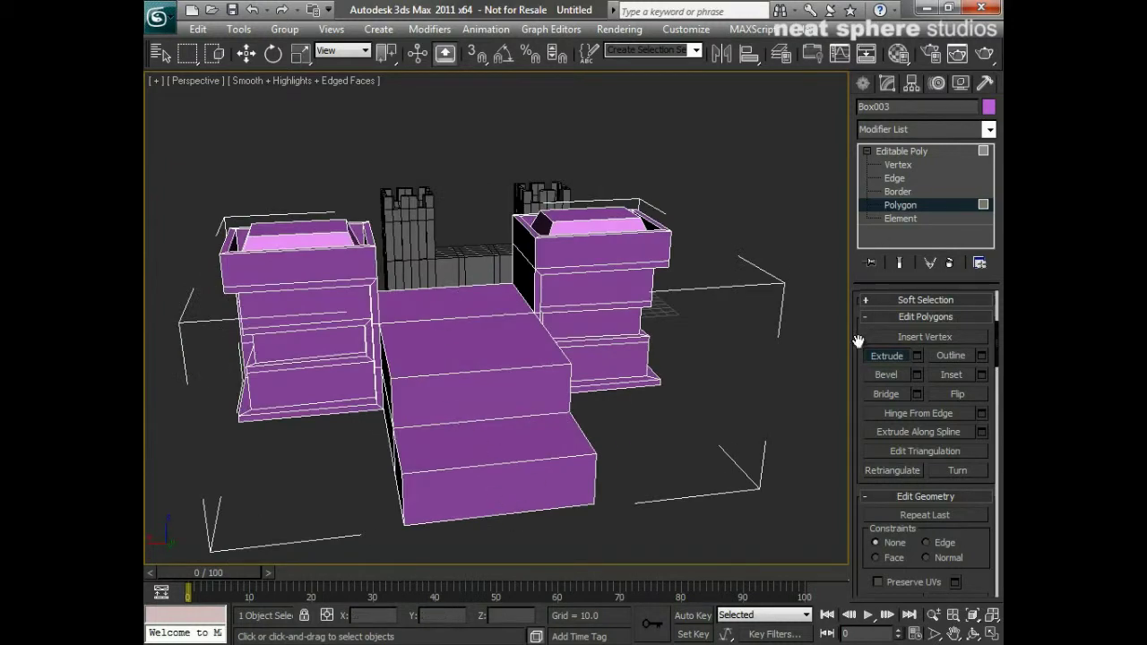
Select the ring of crosswise edges running over the stepped platform, starting from the lower step's front edge
drag(857, 341, 857, 440)
click(901, 321)
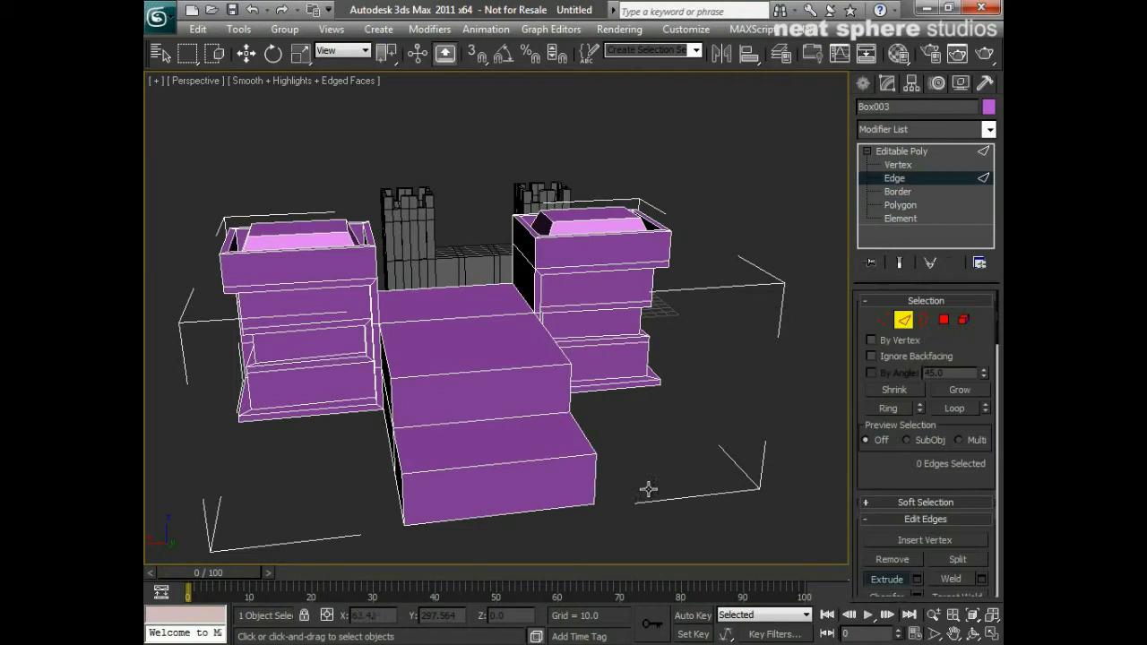
click(486, 463)
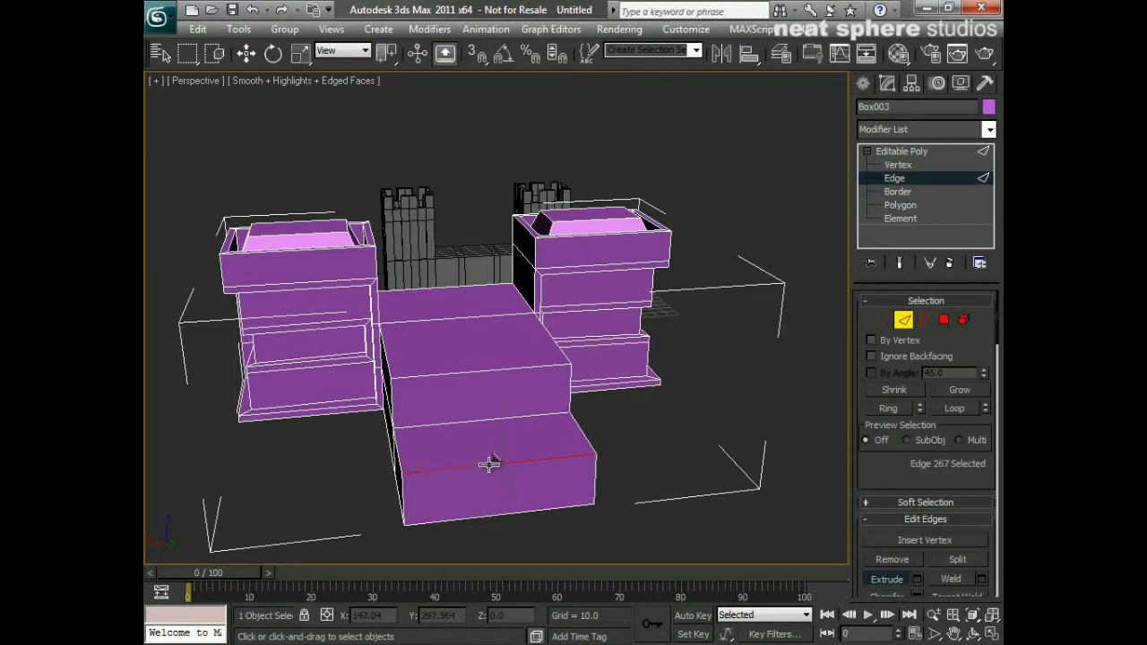
click(885, 408)
scroll(876, 465, down, 5)
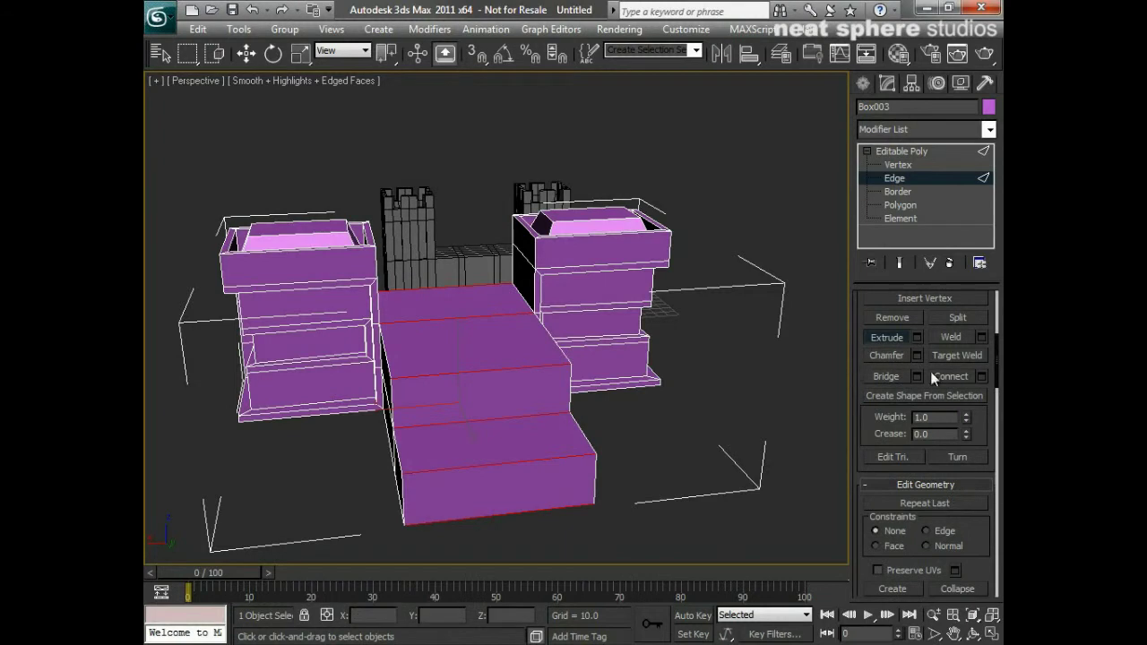
Set up Connect Edges on the selected ring with 2 segments
click(982, 376)
key(w)
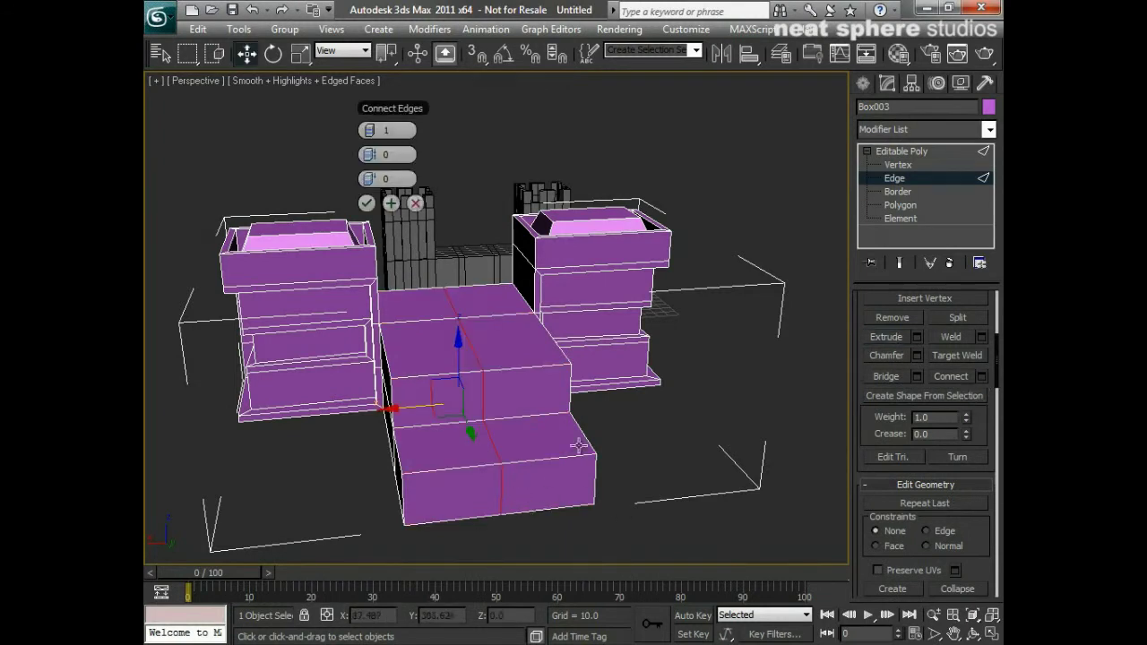
click(496, 473)
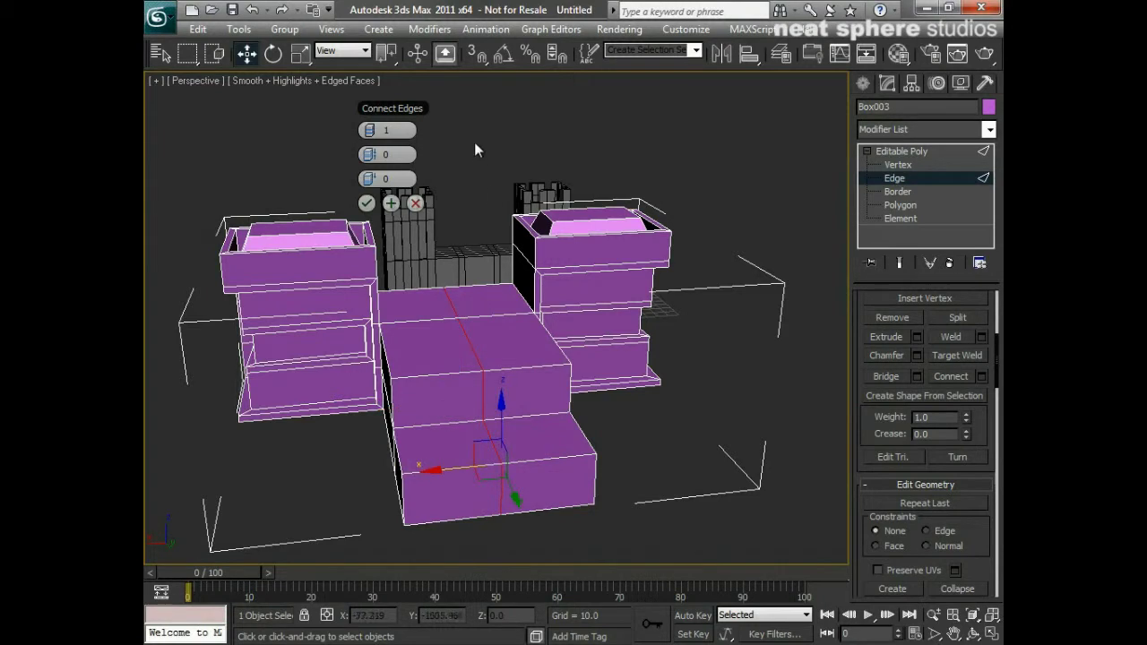
click(374, 130)
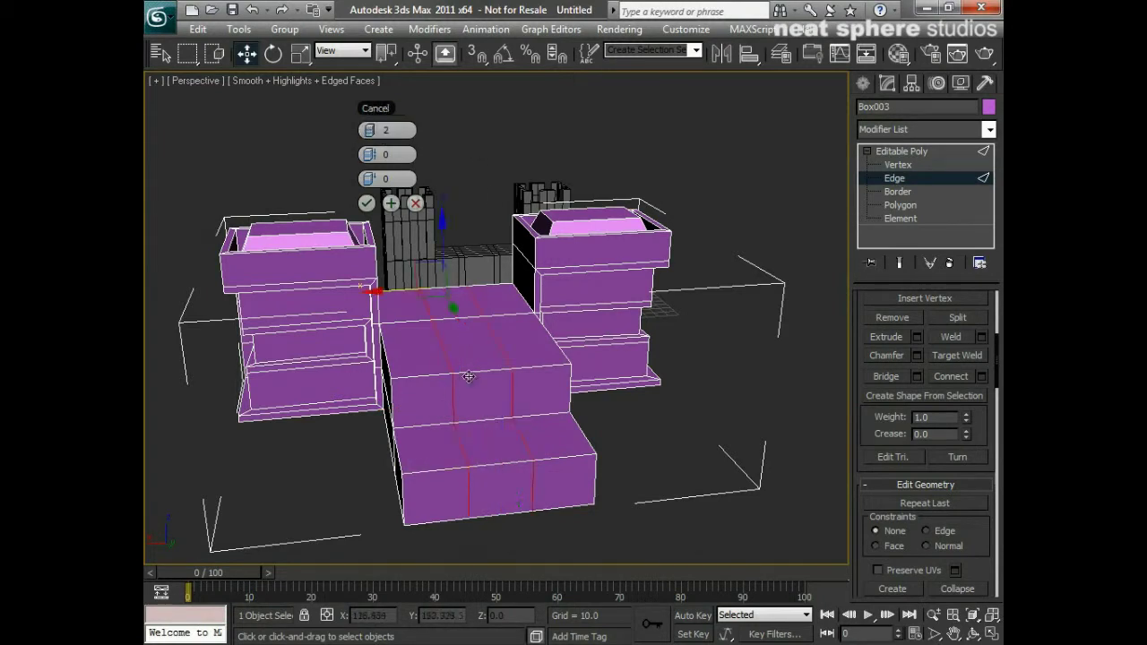
mouse_move(591, 461)
alt+middle_down()
mouse_move(540, 468)
mouse_move(578, 469)
alt+middle_up()
Set the connecting edges' pinch to -5 and slide to 63, accept them and clear the edge selection
drag(382, 151, 266, 172)
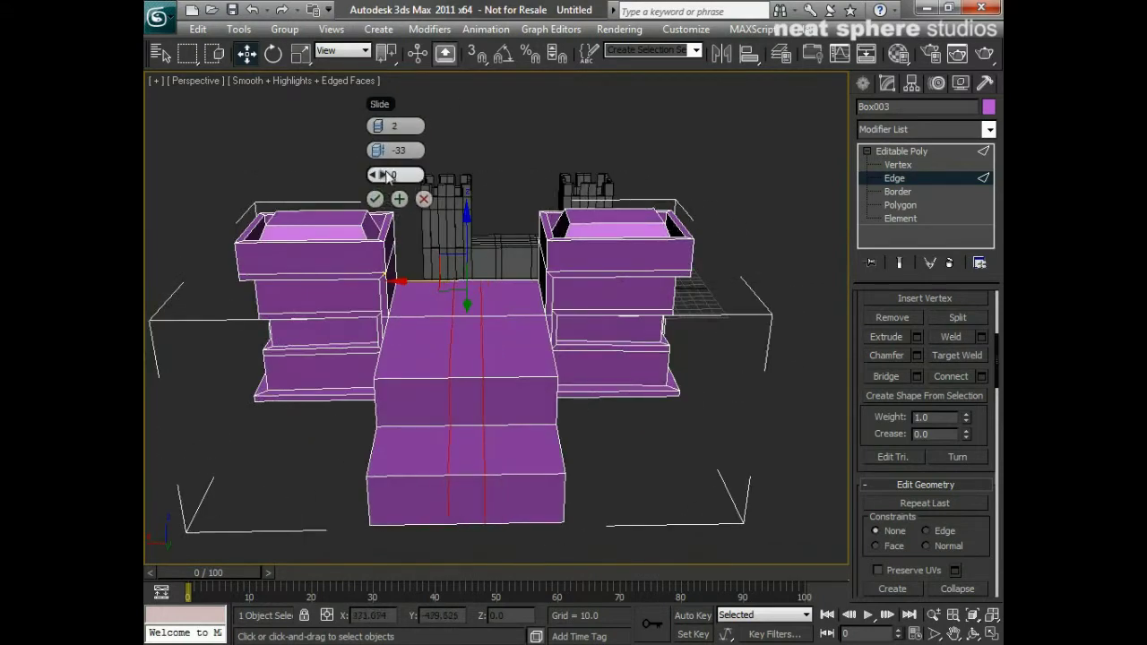
drag(382, 177, 504, 172)
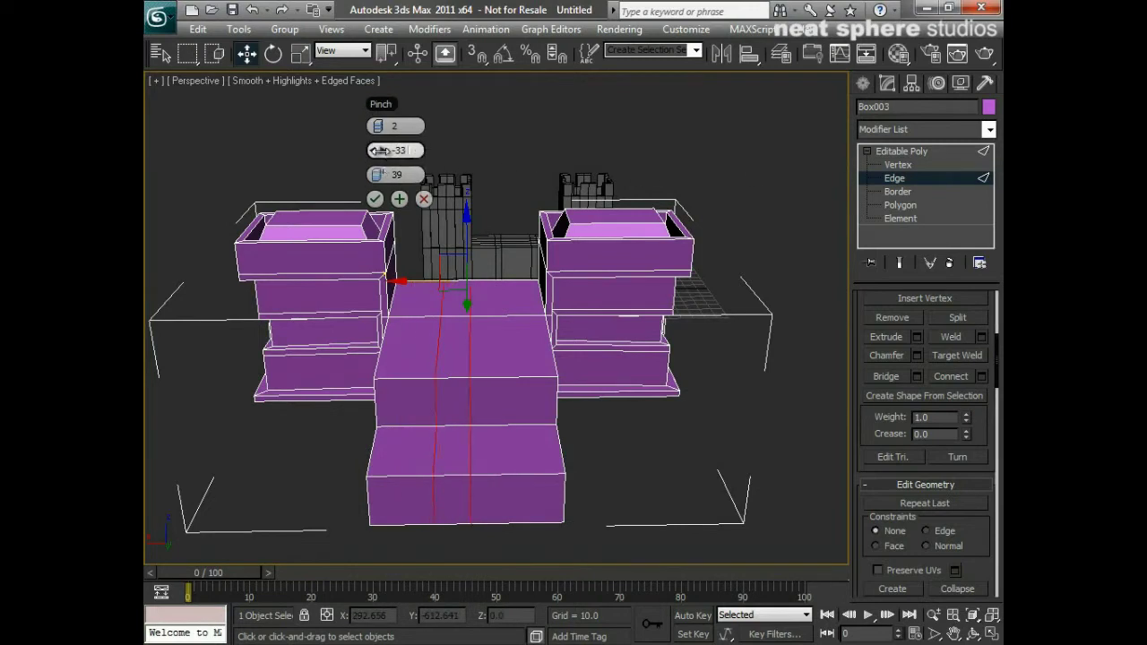
drag(380, 150, 472, 150)
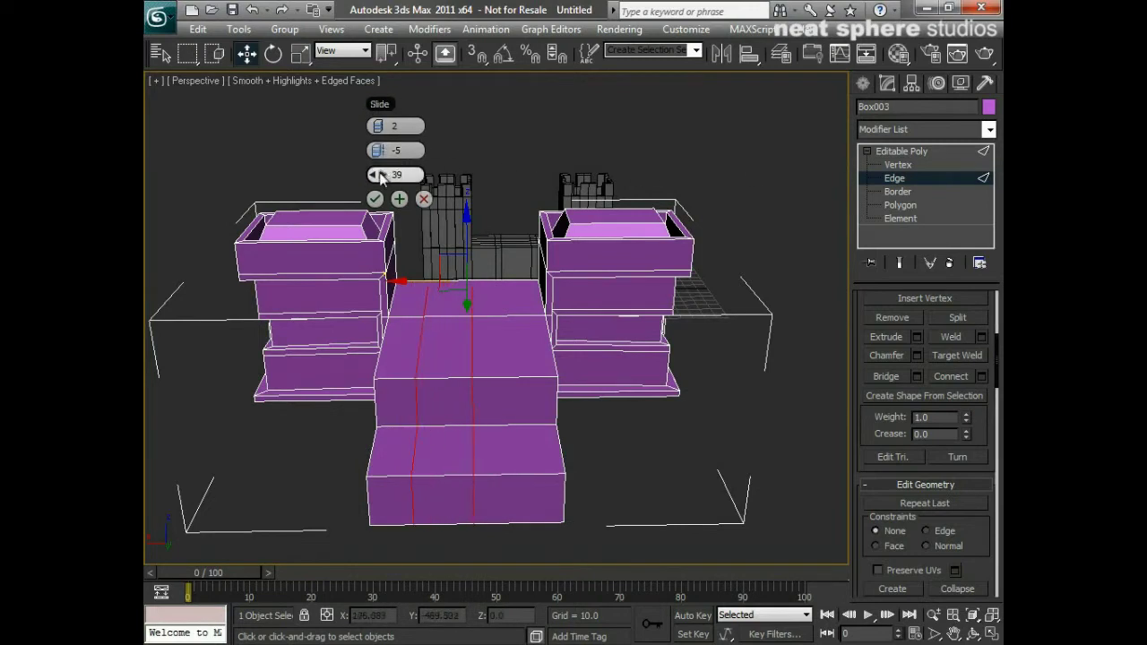
drag(384, 177, 471, 175)
alt+middle_drag(563, 481, 621, 471)
key(alt+z)
drag(621, 470, 617, 450)
middle_drag(617, 486, 503, 467)
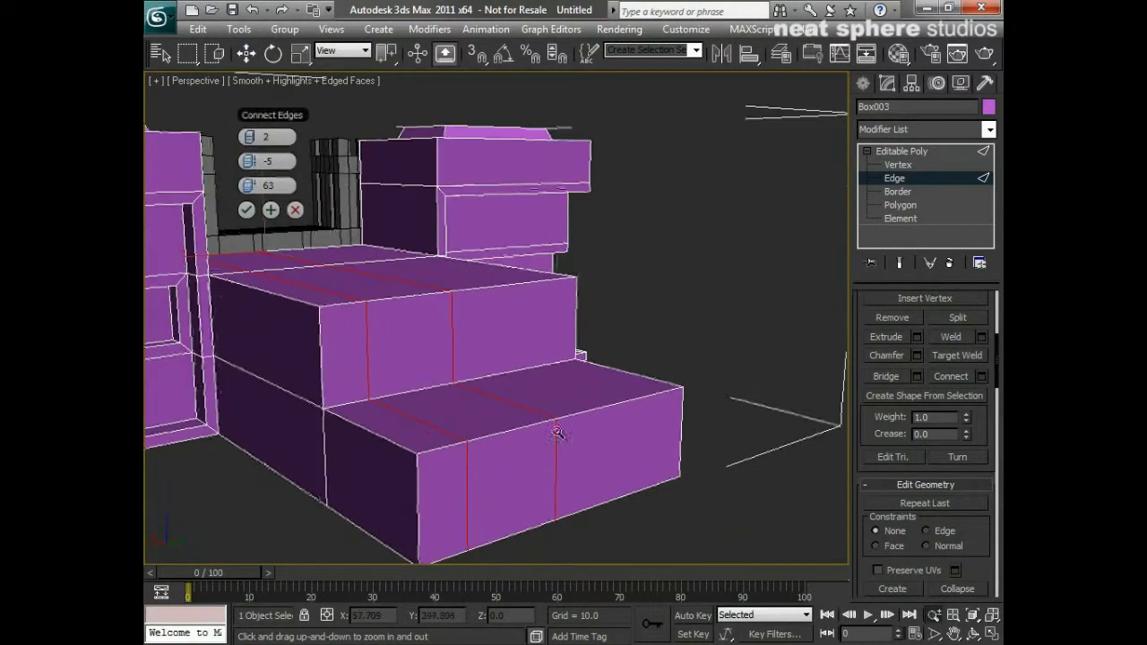
click(246, 210)
key(w)
click(707, 277)
alt+middle_drag(695, 438, 386, 463)
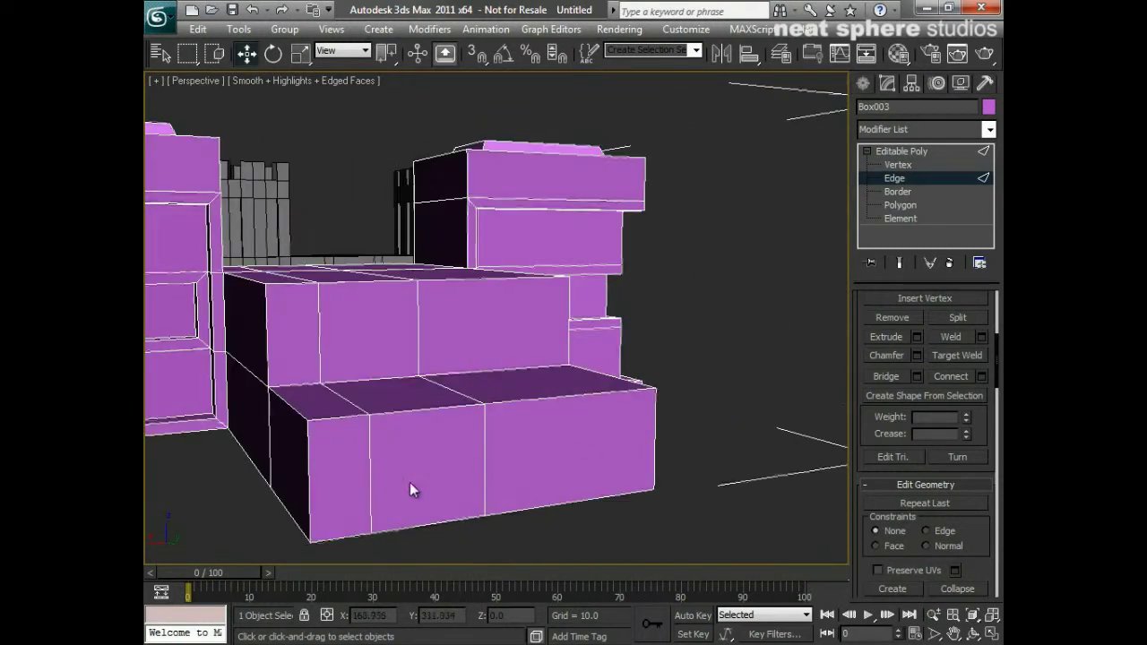
Select the two vertical edges on either side of the middle front polygon of the lower step
click(899, 205)
click(421, 466)
alt+middle_drag(502, 537, 609, 548)
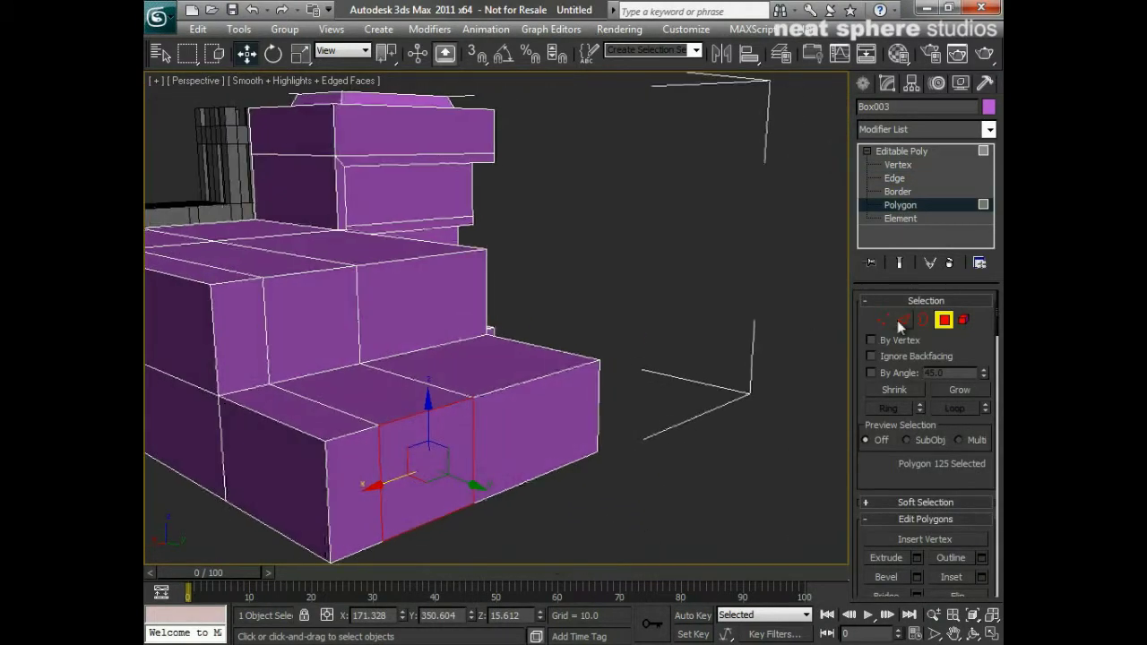
click(903, 320)
click(381, 491)
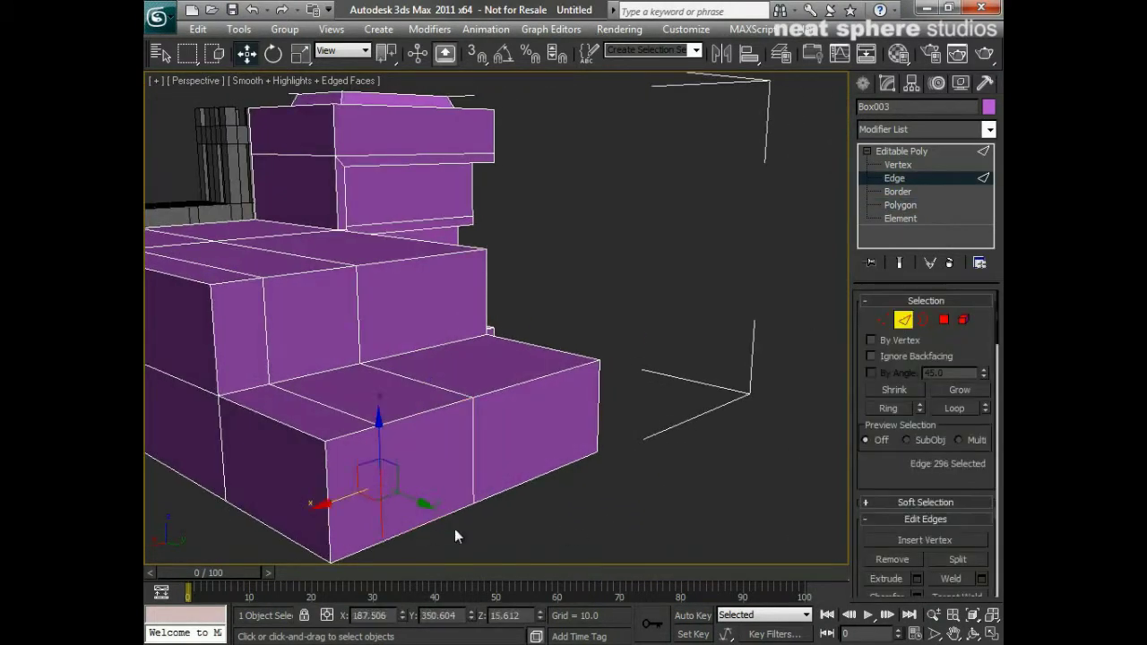
ctrl+click(474, 442)
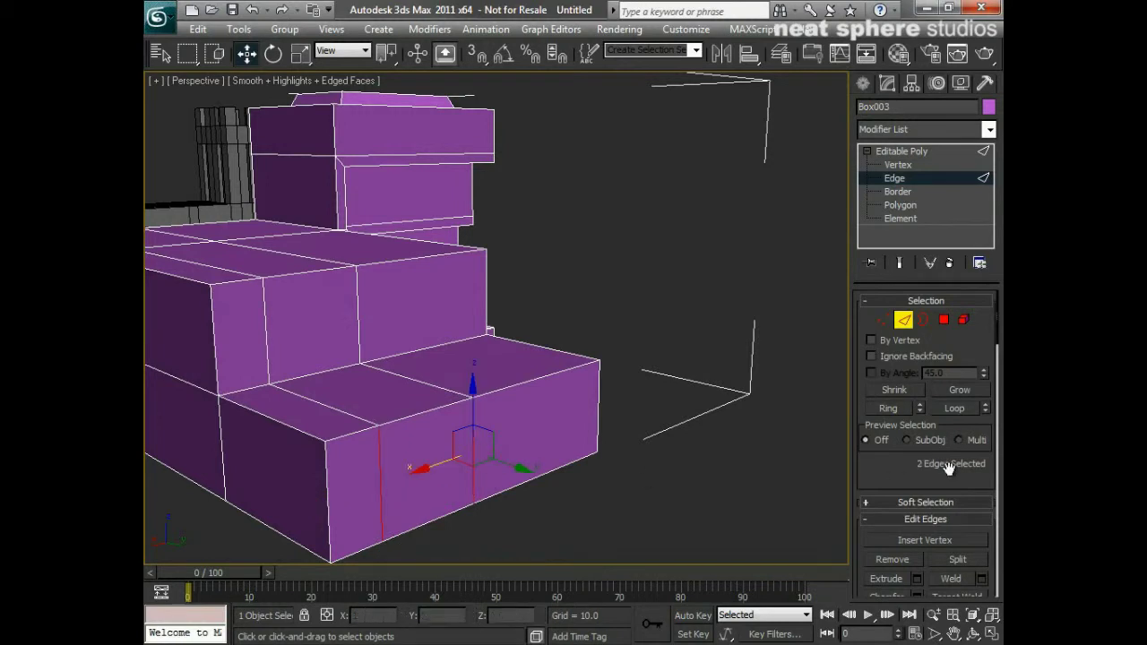
Connect the two selected vertical edges with 1 segment, pinch 0 and slide -52
scroll(931, 430, down, 5)
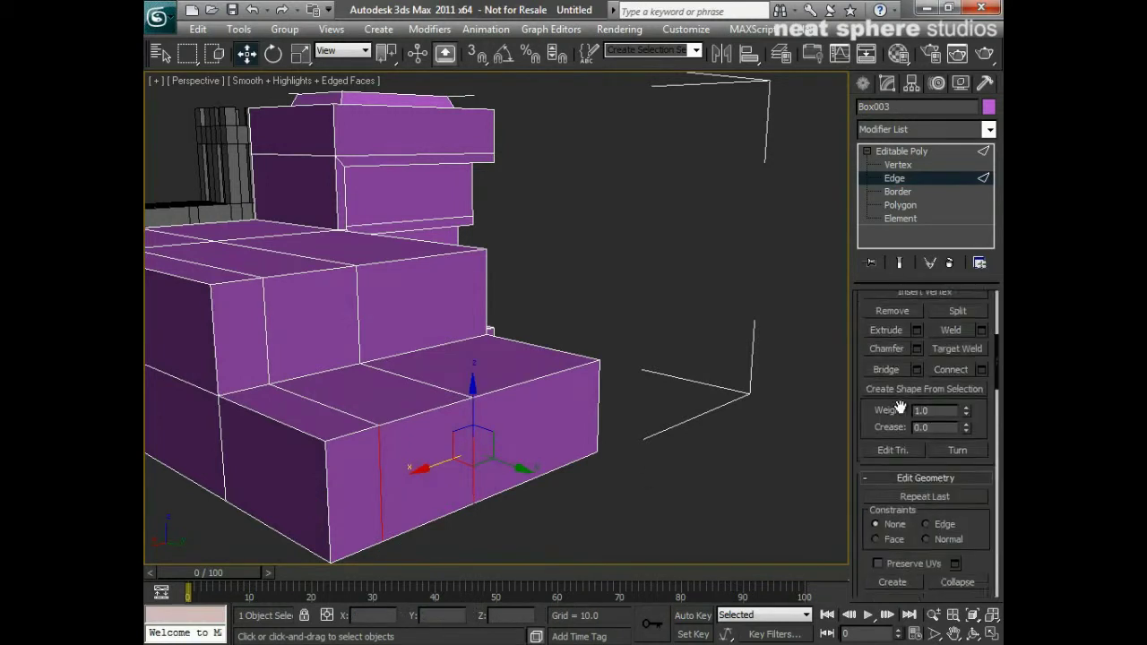
click(982, 366)
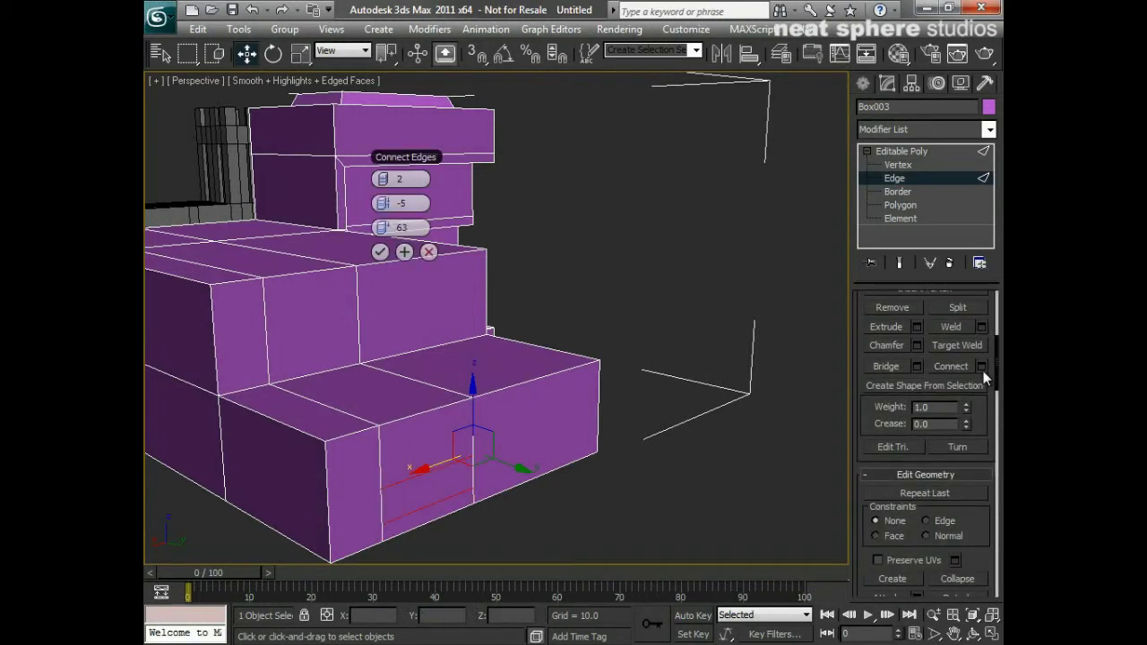
click(380, 181)
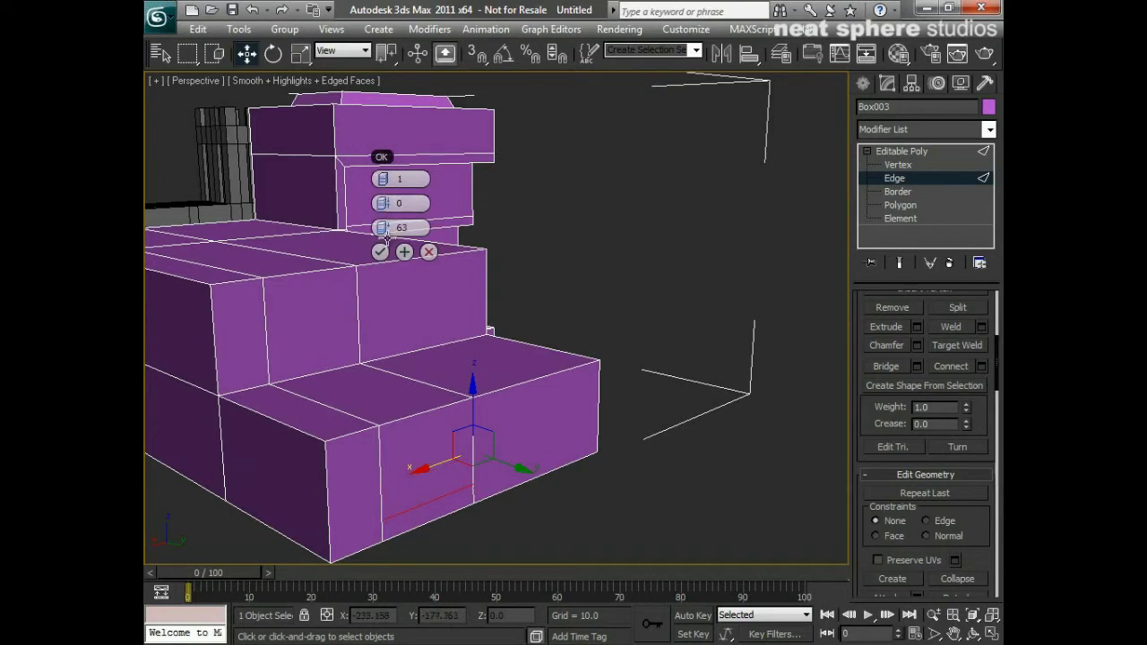
drag(378, 227, 234, 229)
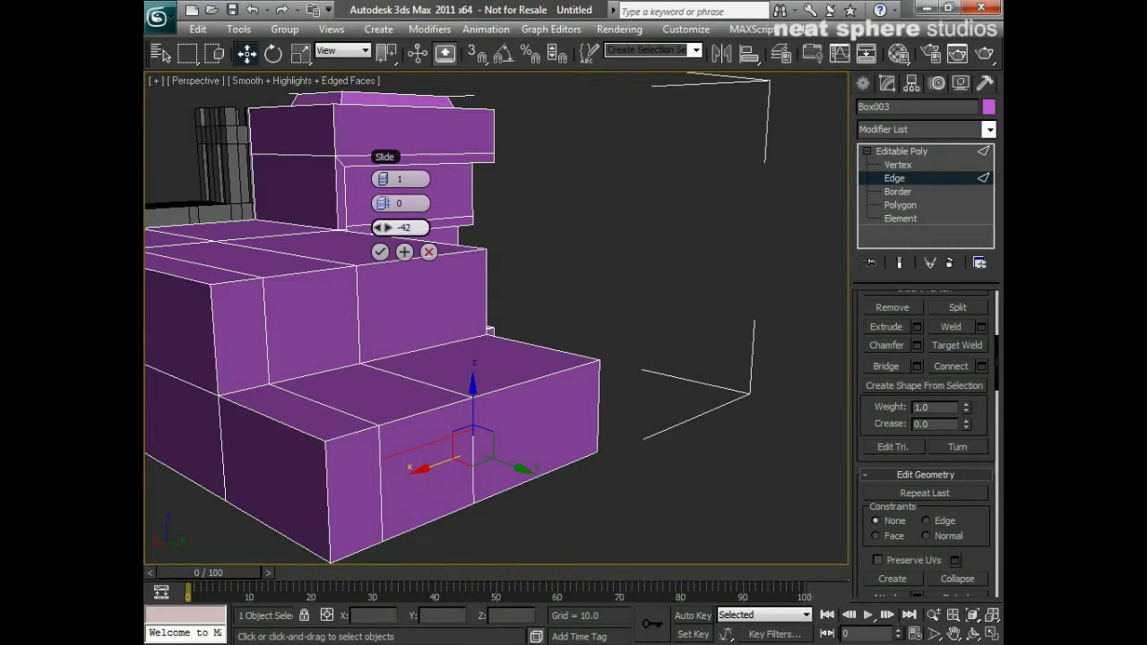
click(380, 251)
Connect the horizontal edges above and below the lower front panel with 1 vertical segment at slide -13
click(439, 517)
click(982, 368)
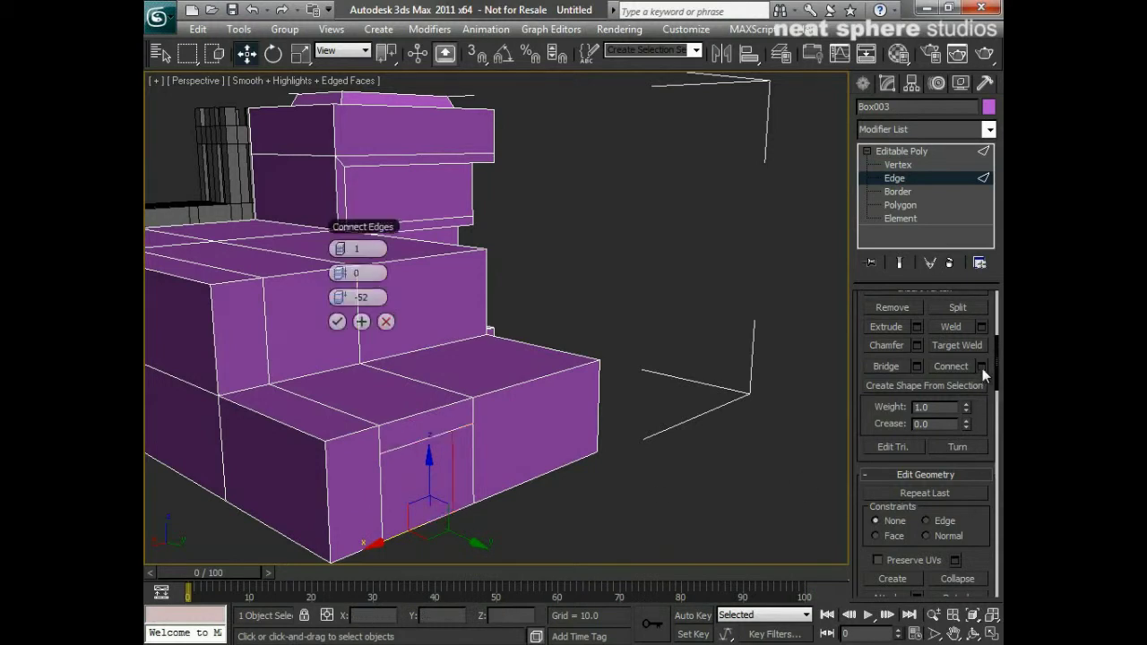
drag(337, 303, 416, 298)
drag(486, 295, 457, 298)
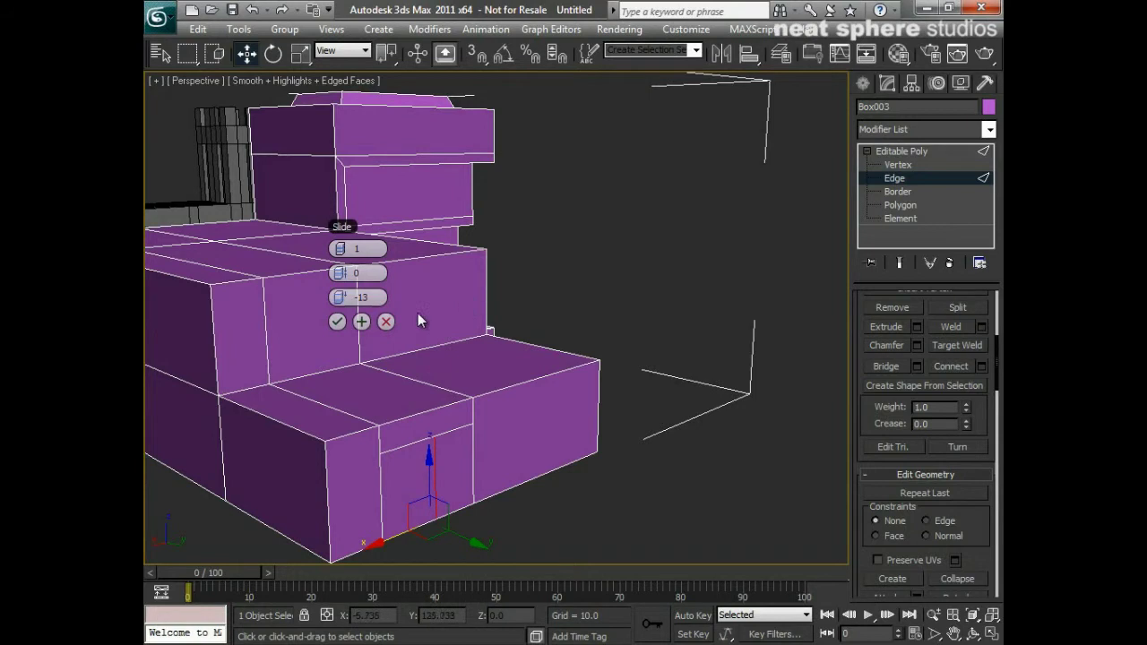
click(339, 323)
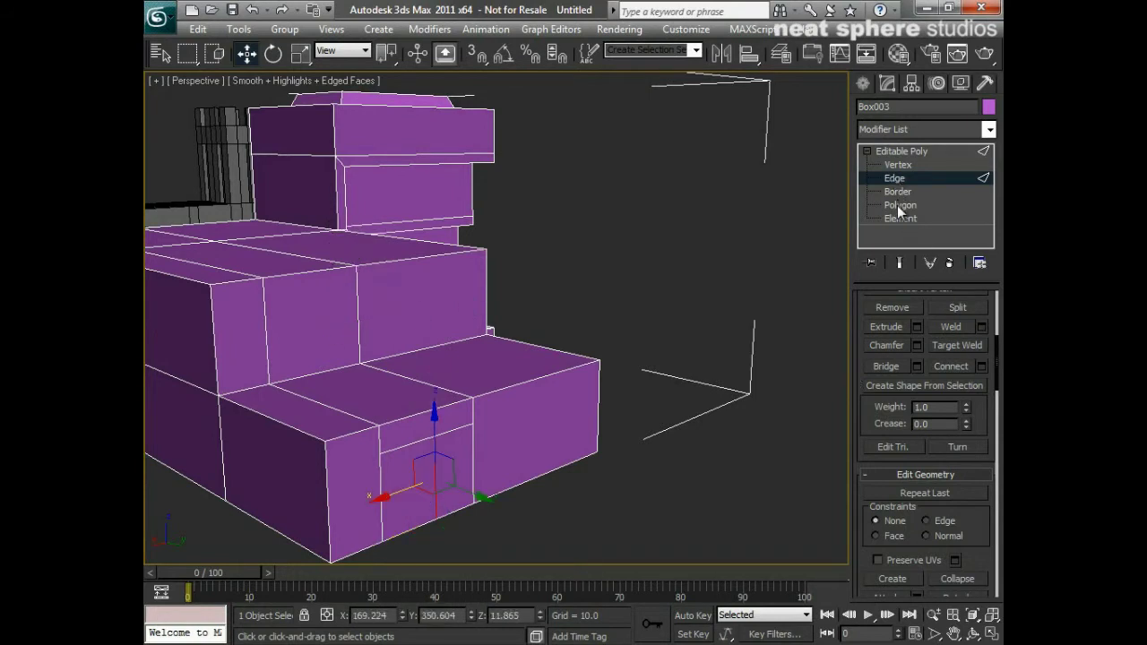
Extrude the narrow front polygon of the lower step inward by -11.296 to form a doorway recess
click(897, 205)
click(441, 500)
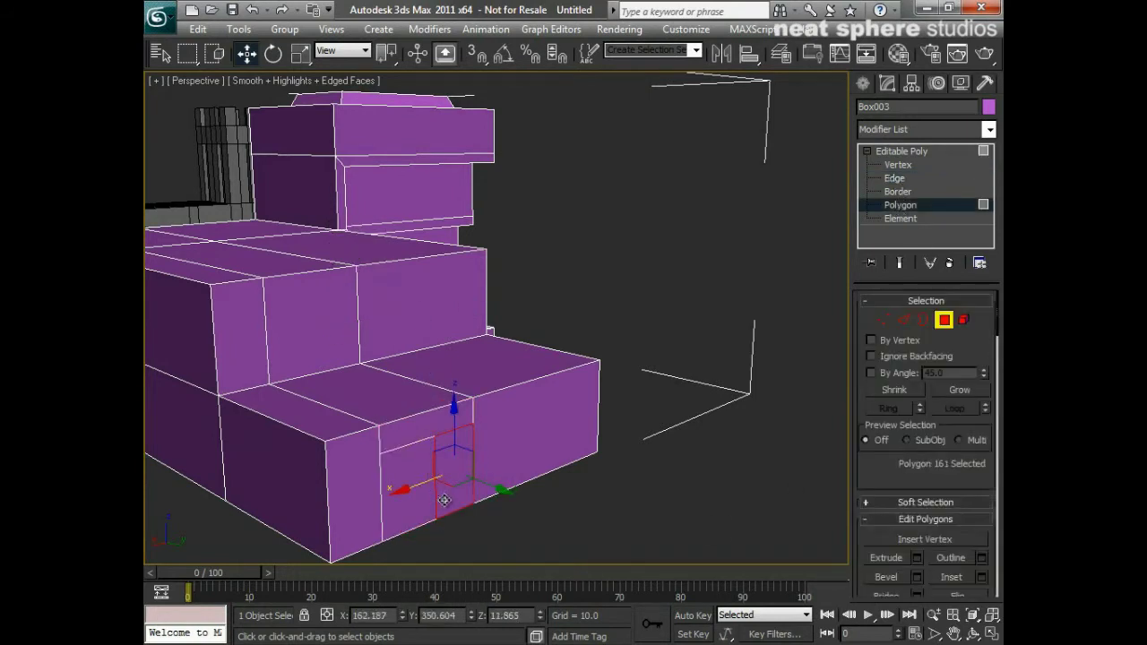
click(917, 555)
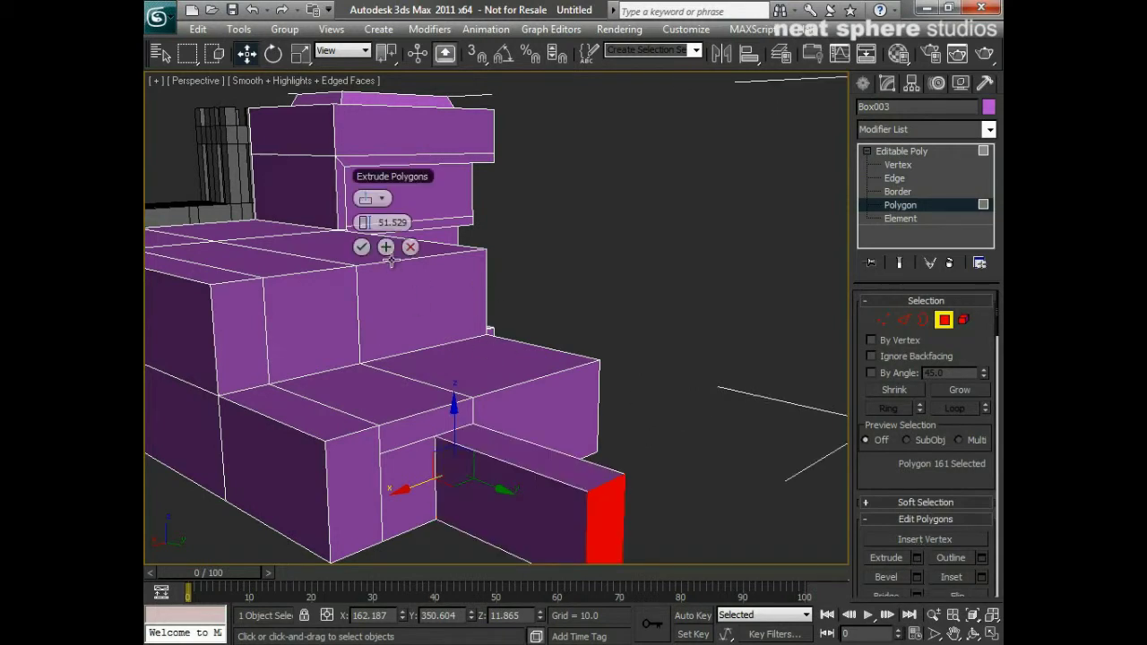
drag(365, 222, 265, 221)
mouse_move(527, 427)
alt+middle_down()
mouse_move(356, 433)
mouse_move(542, 437)
alt+middle_up()
drag(366, 222, 216, 245)
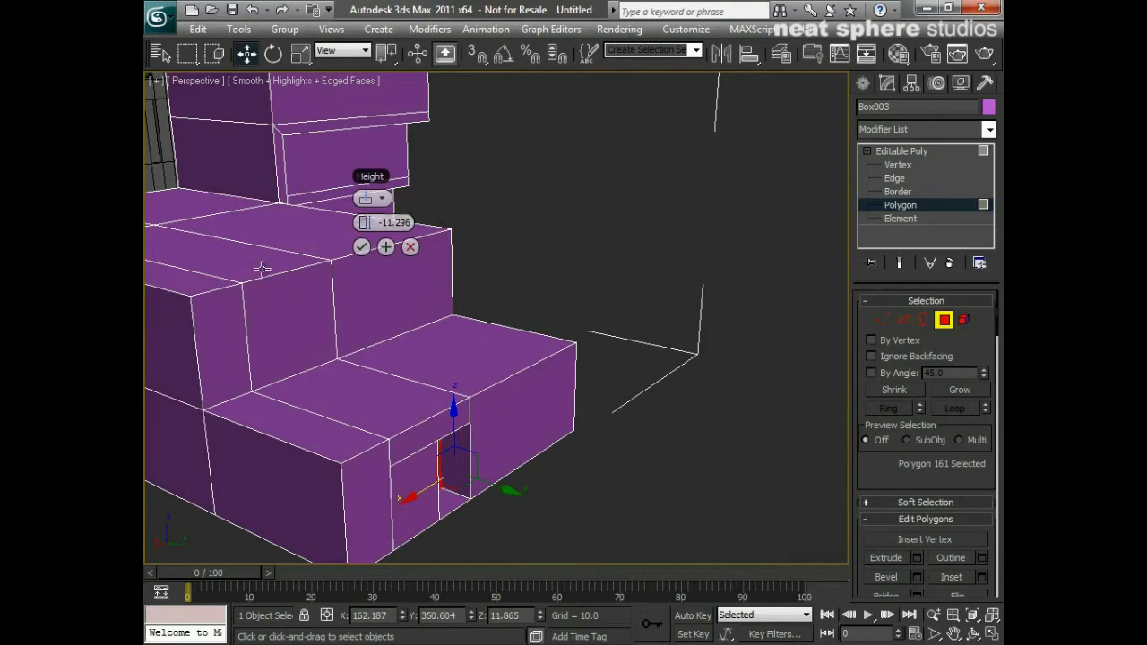
click(361, 247)
Leave polygon editing and examine the whole building with its towers, stepped platform and doorway
scroll(627, 426, down, 8)
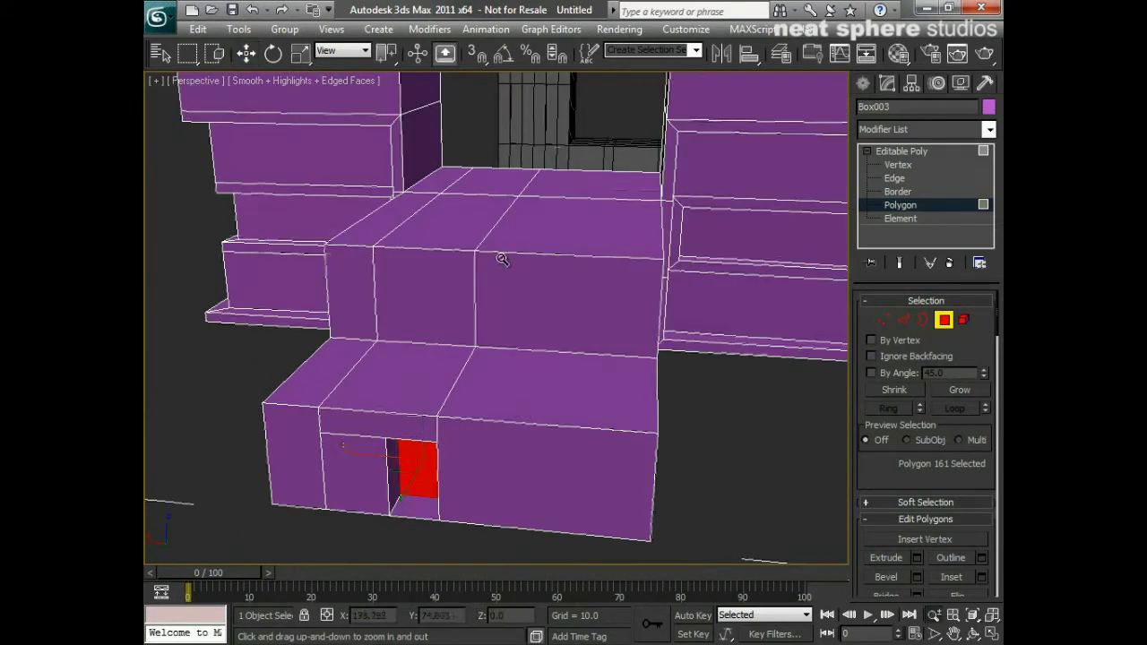
click(943, 320)
alt+middle_drag(690, 415, 663, 463)
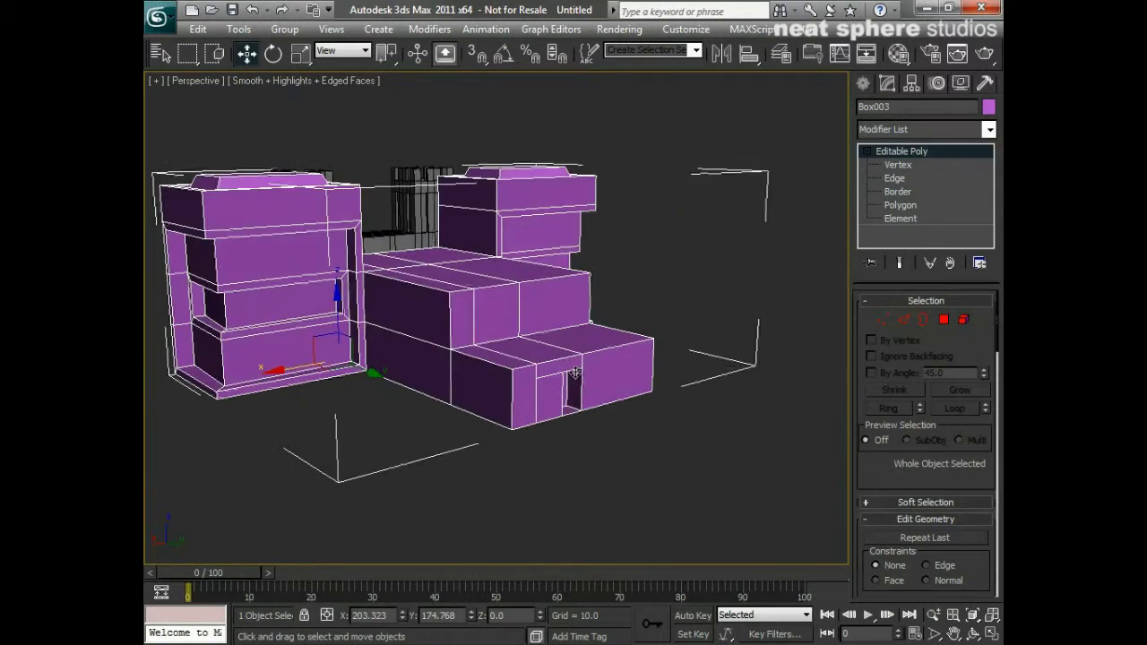
ctrl+alt+middle_drag(587, 417, 781, 469)
scroll(862, 430, down, 5)
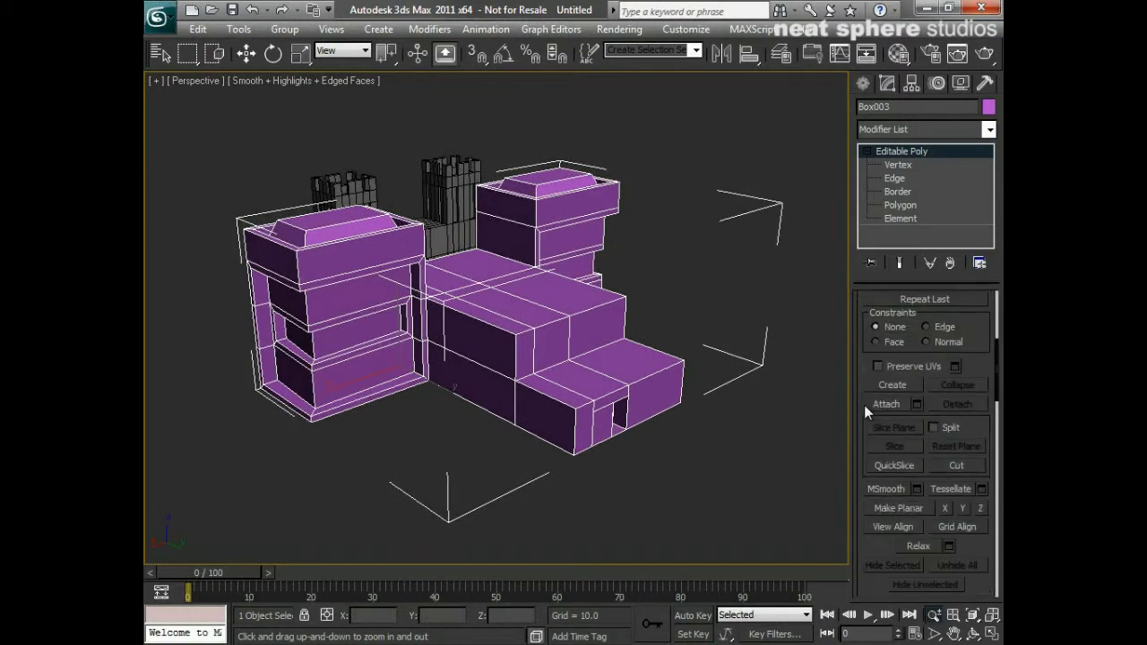
scroll(865, 403, up, 3)
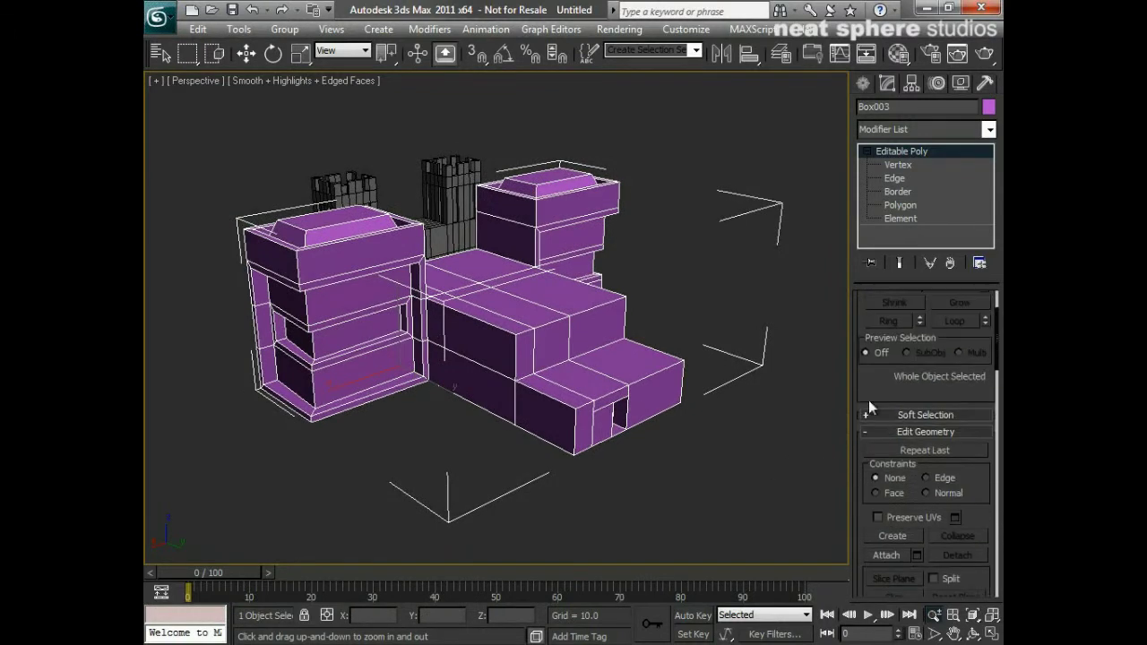
Look over the border editing tools, clear the edge selection and return to whole-object level
click(897, 196)
scroll(885, 477, down, 2)
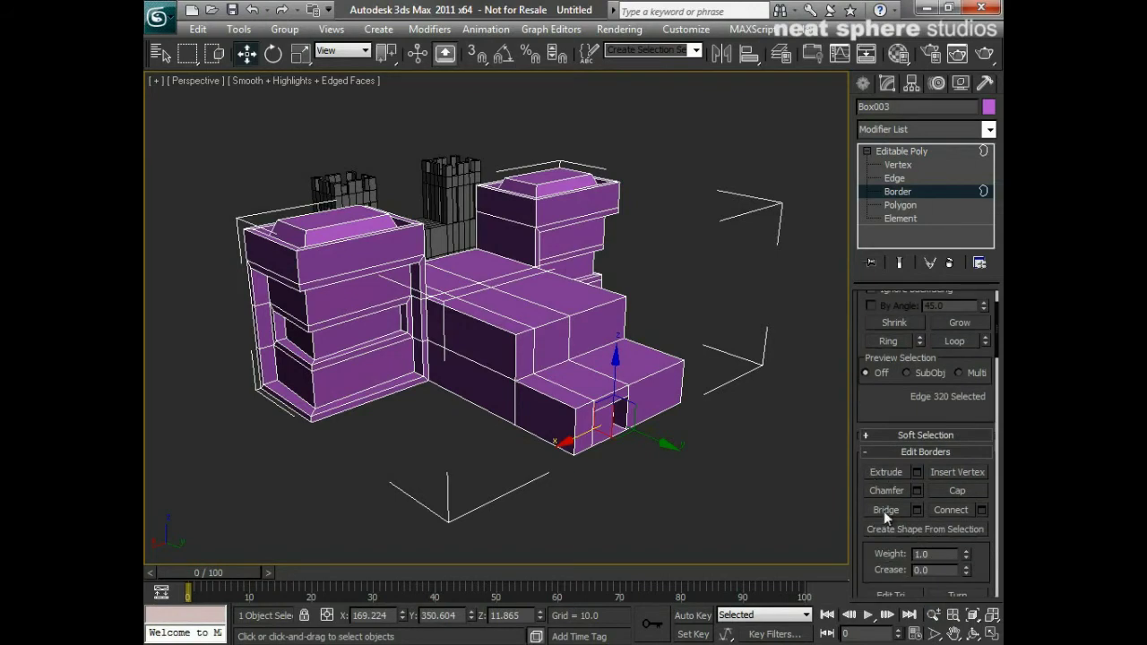
key(alt+z)
drag(698, 485, 699, 471)
alt+middle_drag(727, 506, 714, 486)
right_click(714, 486)
click(751, 346)
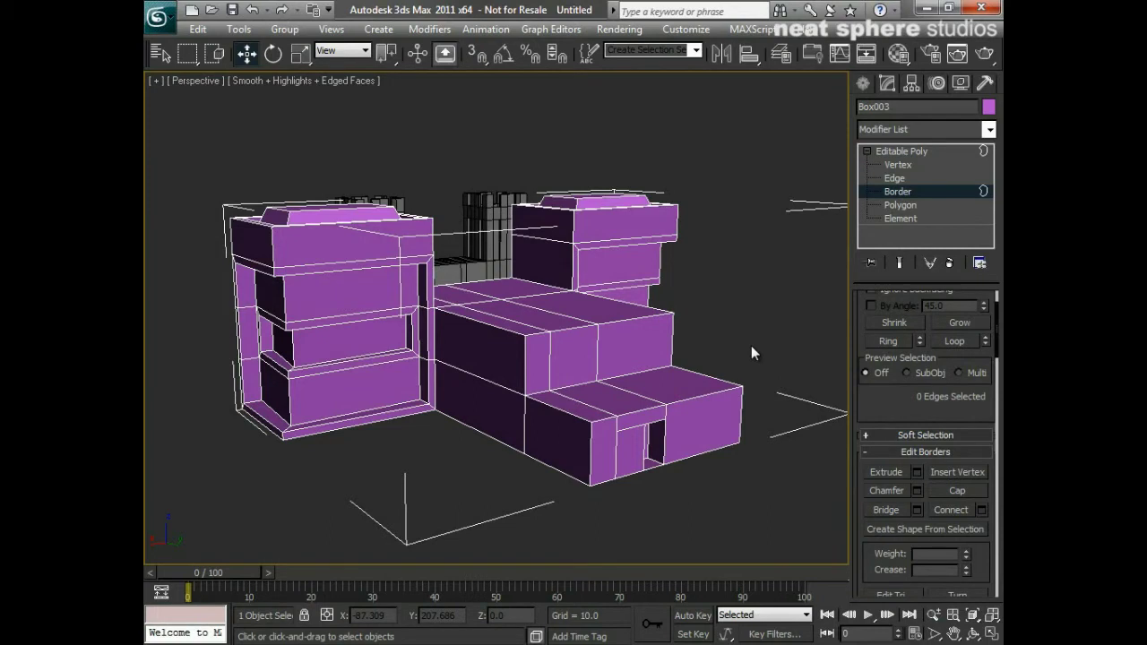
click(889, 194)
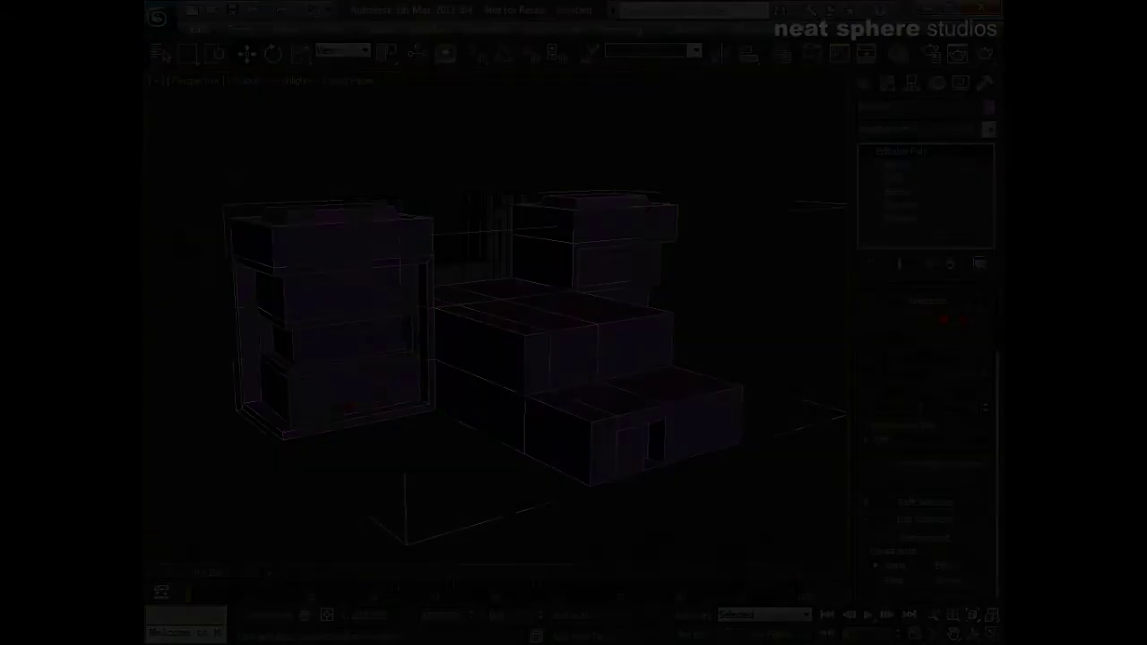